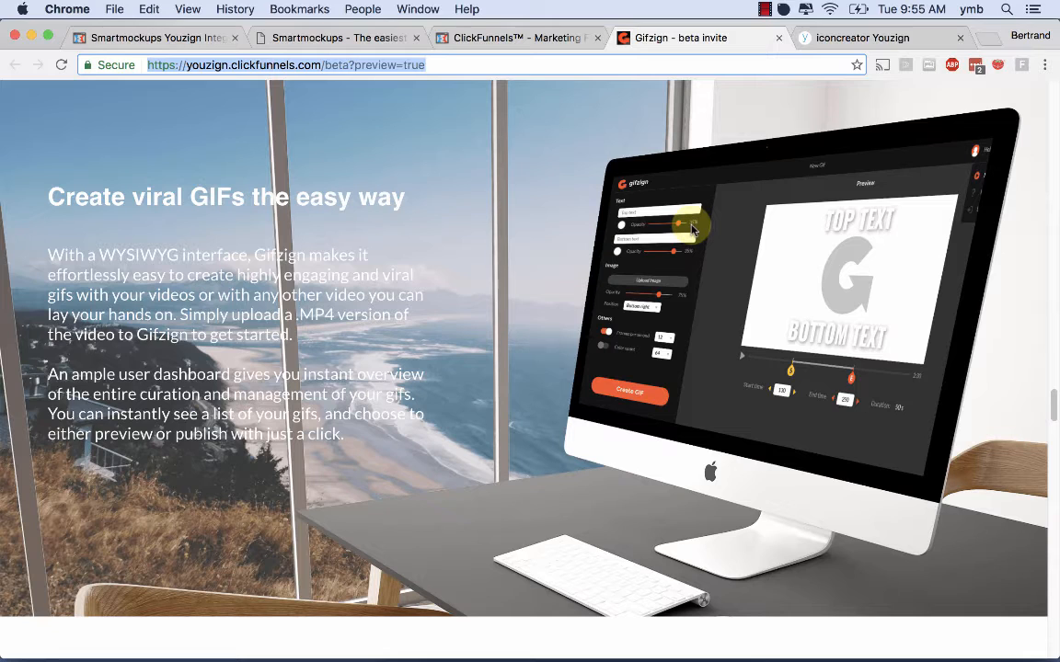
- Examine the device mockup images in the feature sections of the Gifzign beta invite page
mouse_move(667, 648)
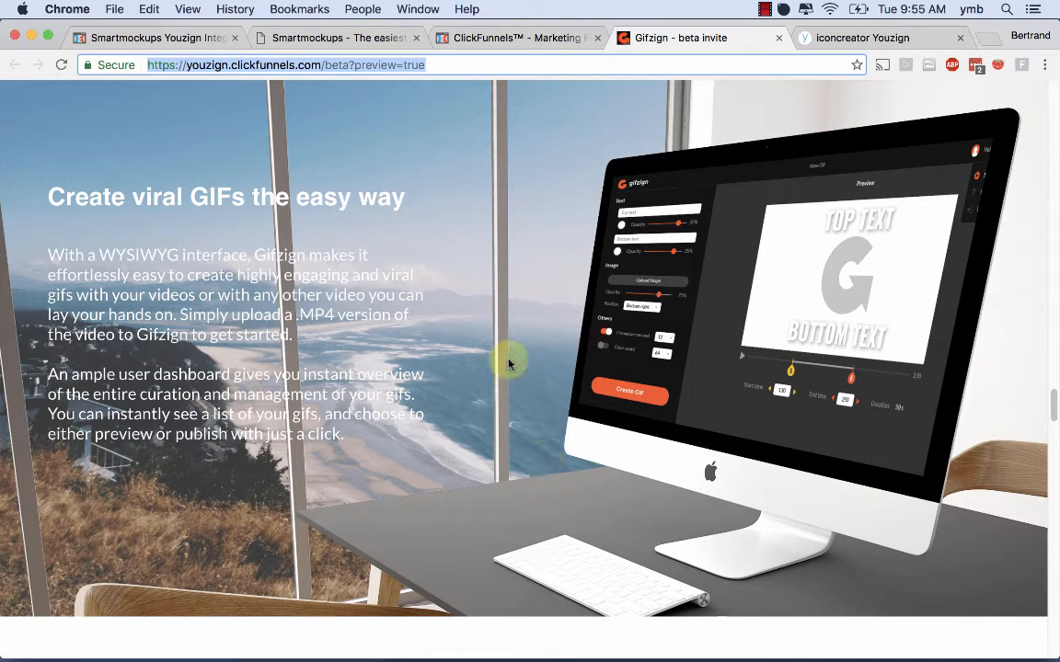
scroll(526, 378, "down", 2)
scroll(524, 382, "up", 2)
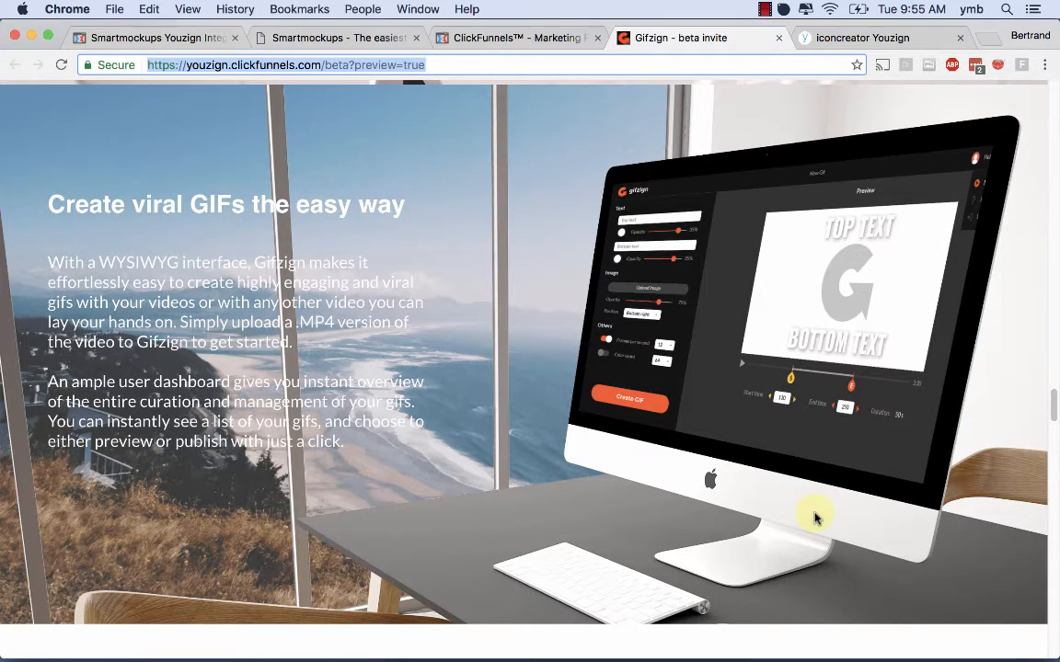
scroll(485, 478, "down", 8)
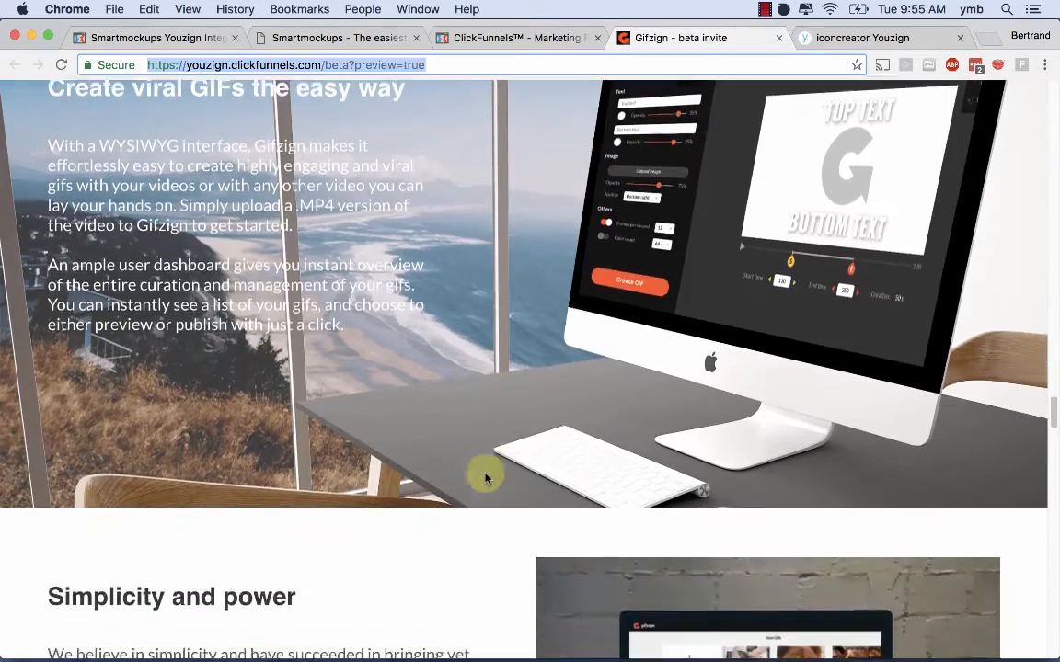
scroll(486, 477, "down", 9)
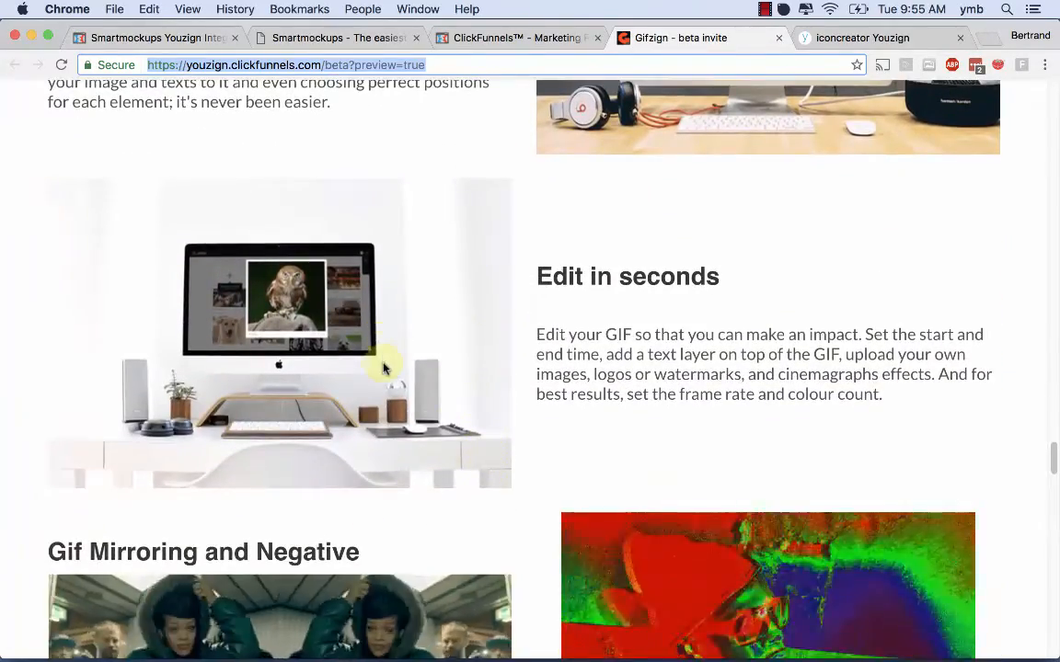
scroll(378, 366, "up", 2)
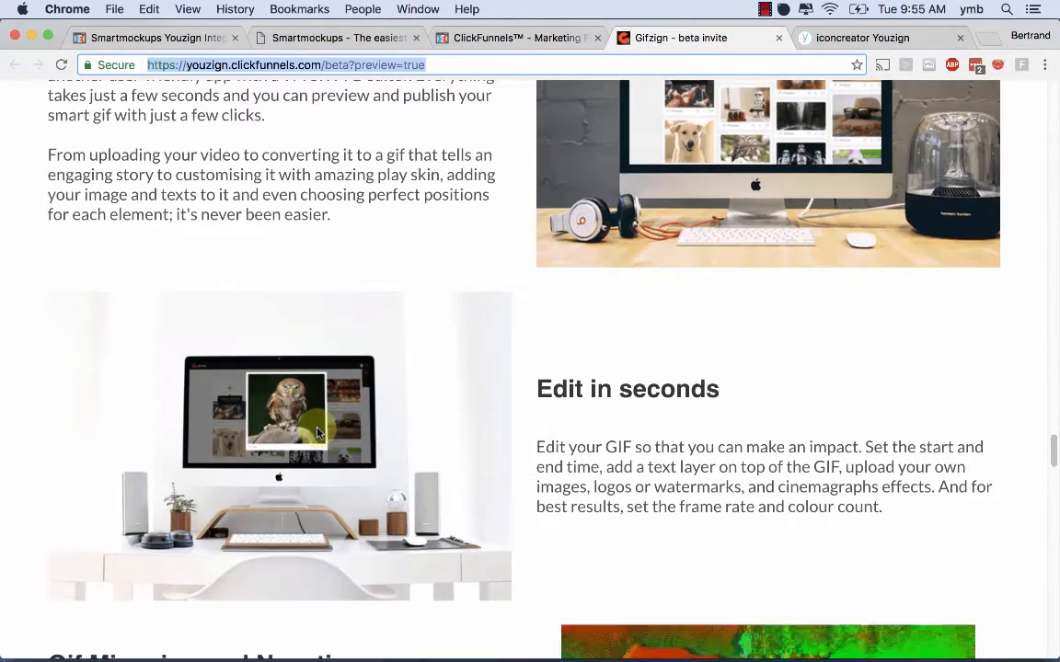
scroll(287, 434, "up", 3)
scroll(318, 432, "down", 1)
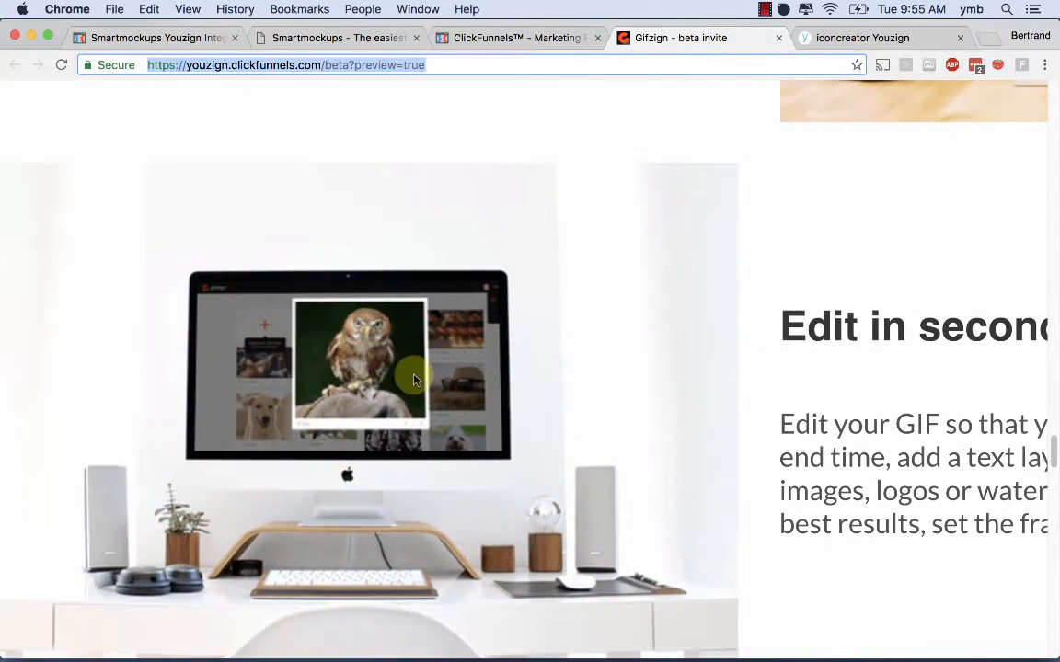
scroll(412, 386, "down", 3)
scroll(411, 404, "down", 2)
scroll(402, 407, "up", 3)
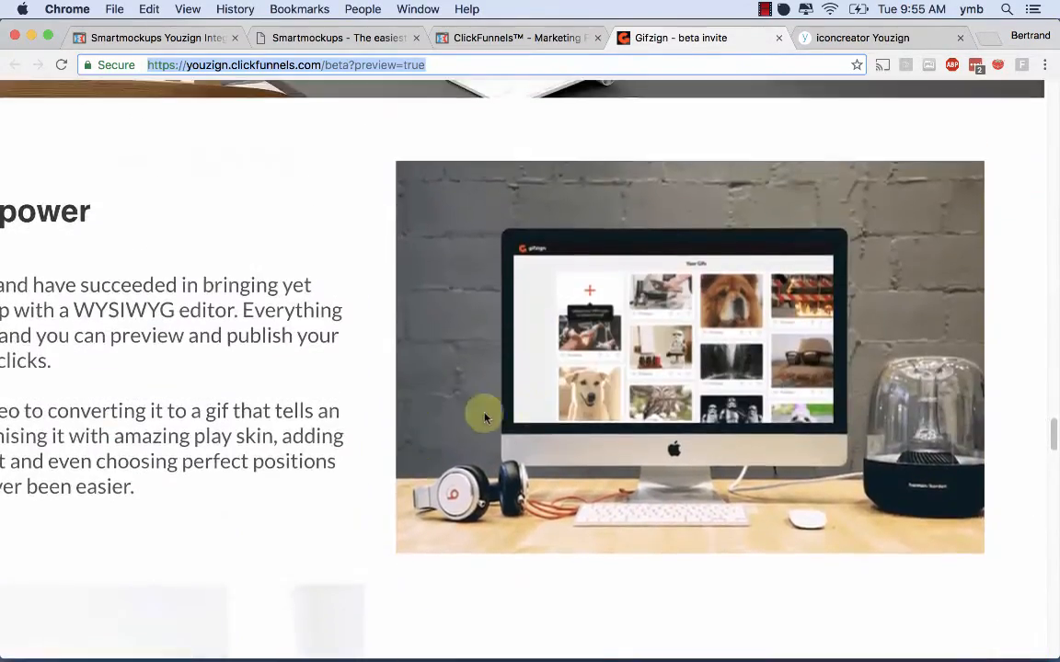
scroll(549, 417, "up", 3)
scroll(544, 446, "down", 3)
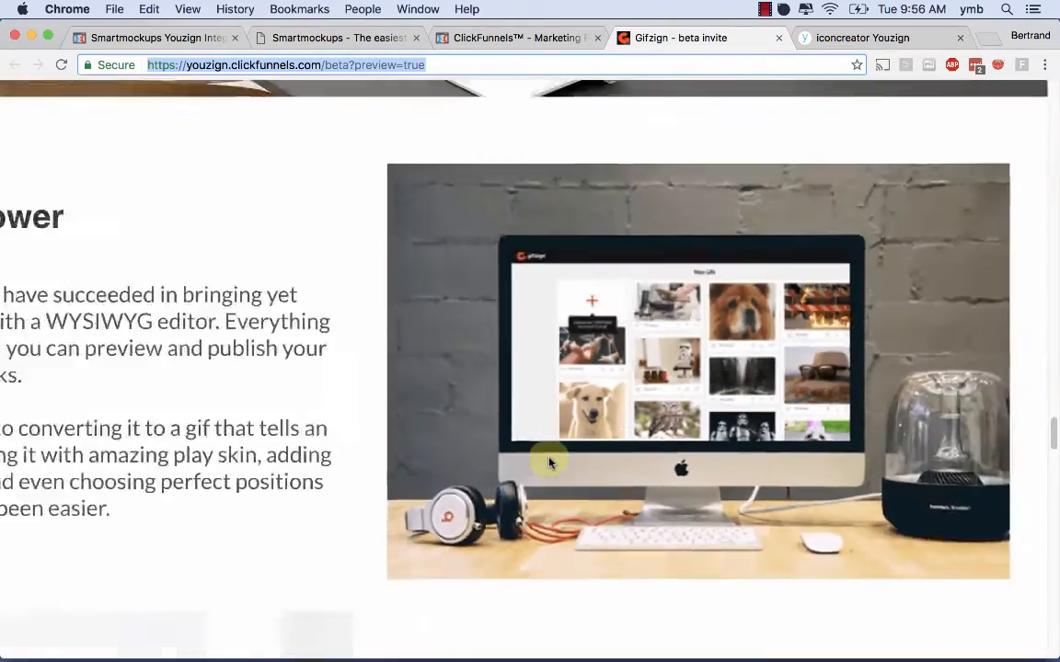
- Look over the "Create viral GIFs the easy way" and "Introducing gifzign" mockup banners on the page
scroll(550, 462, "up", 3)
scroll(549, 461, "up", 5)
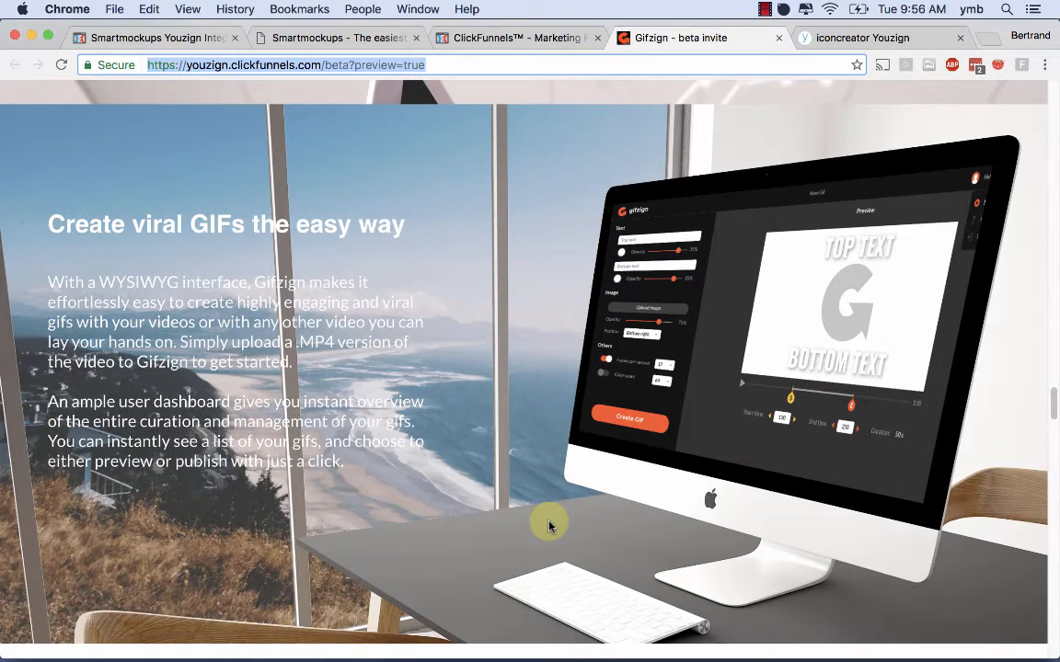
scroll(549, 521, "up", 8)
scroll(549, 525, "up", 2)
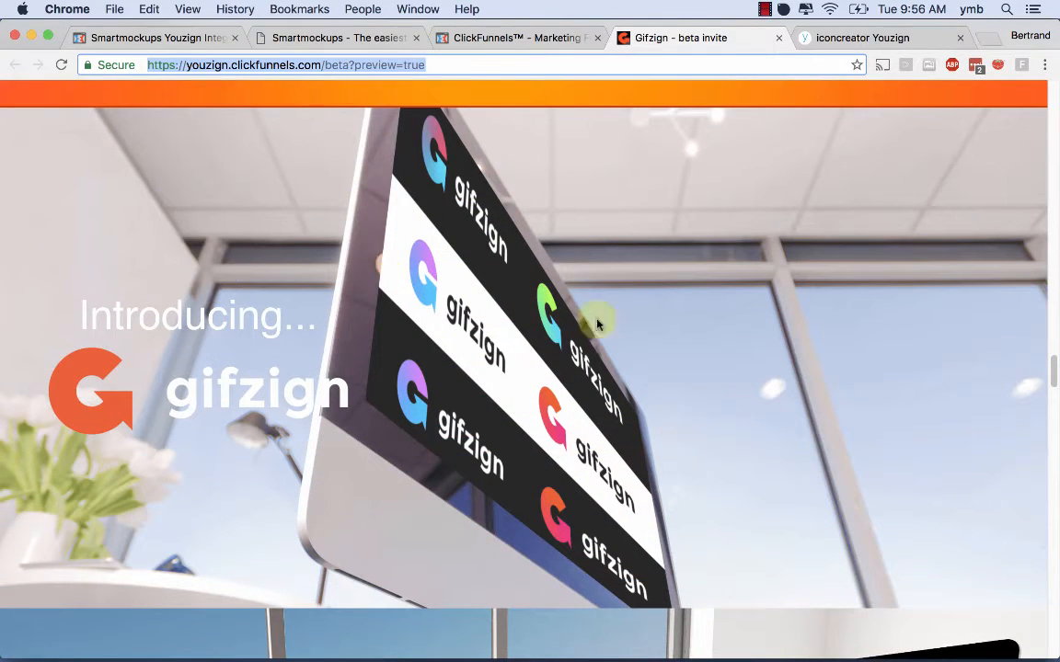
scroll(547, 395, "down", 4)
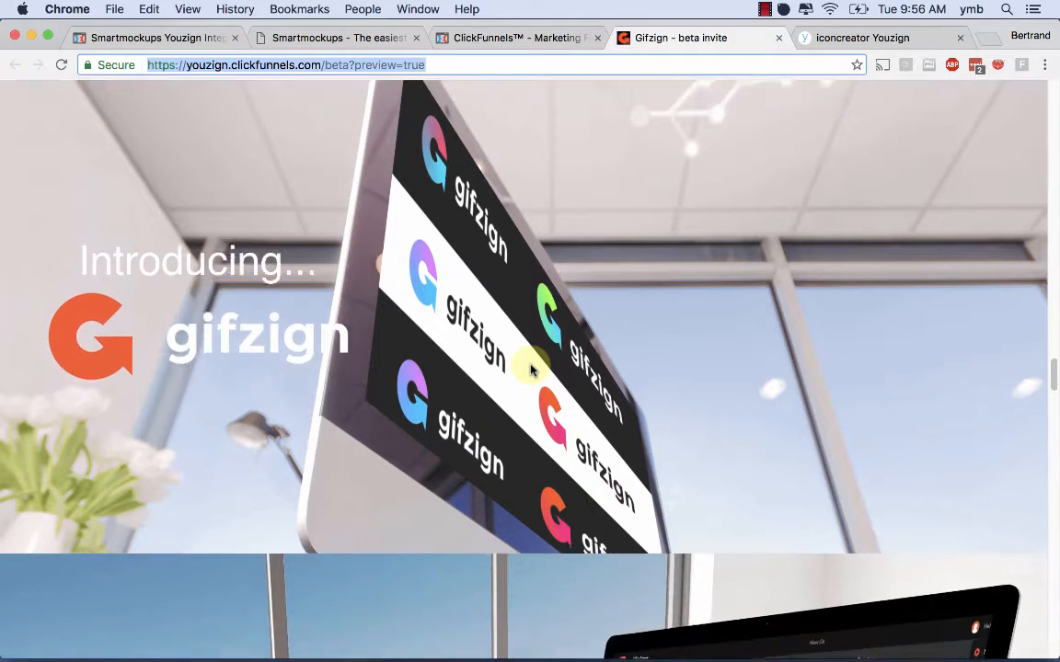
scroll(497, 349, "up", 3)
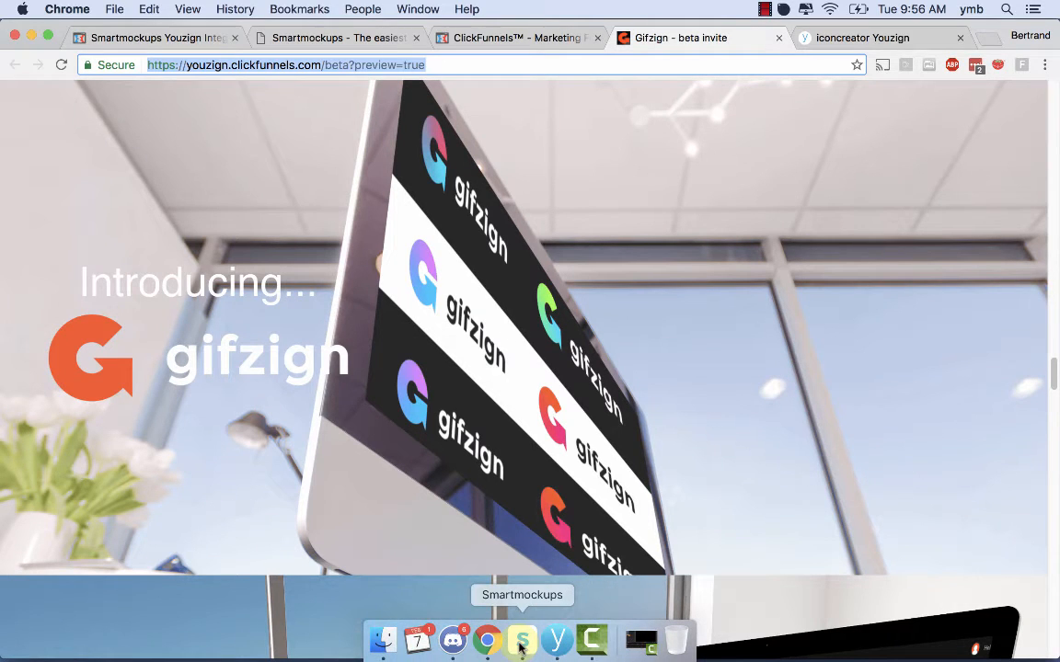
- Switch to Smartmockups and browse the All Mockups collection, returning to its beginning
left_click(521, 641)
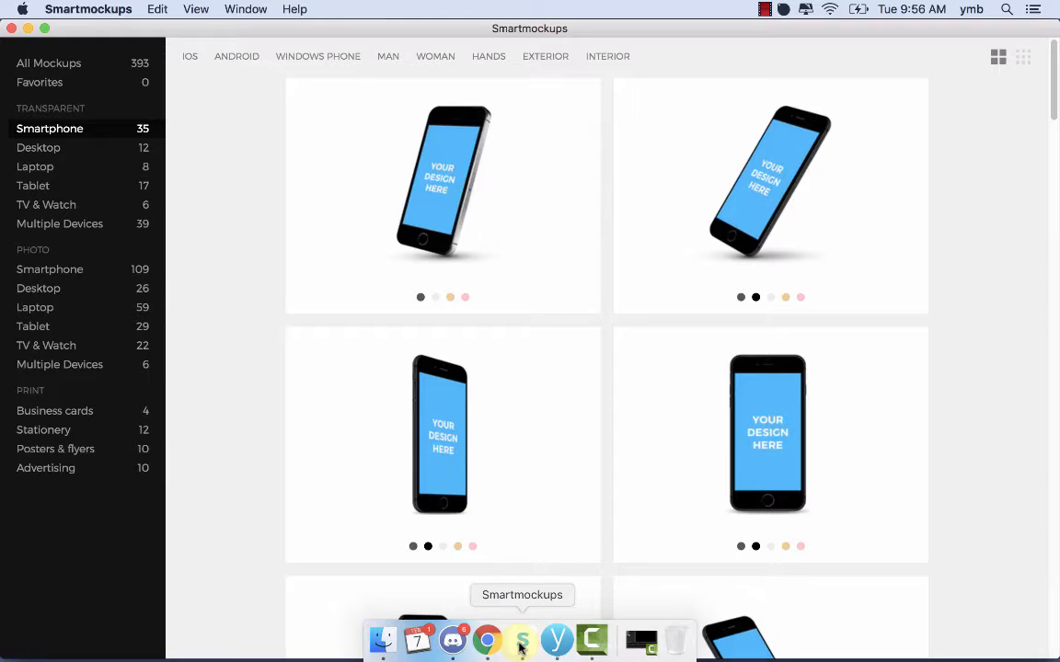
left_click(50, 63)
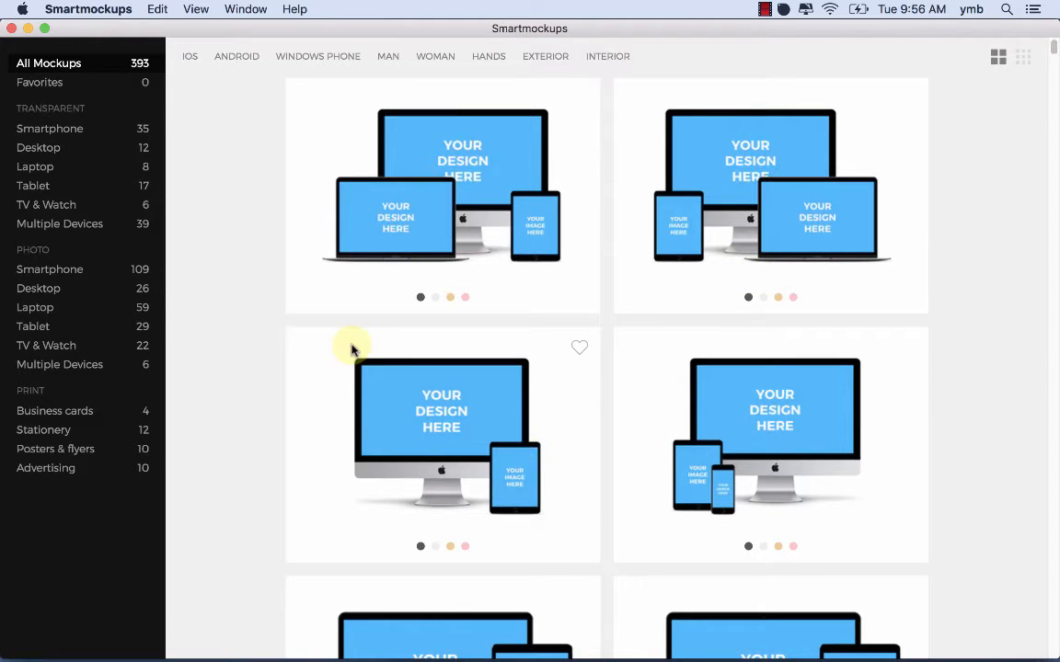
scroll(500, 355, "down", 5)
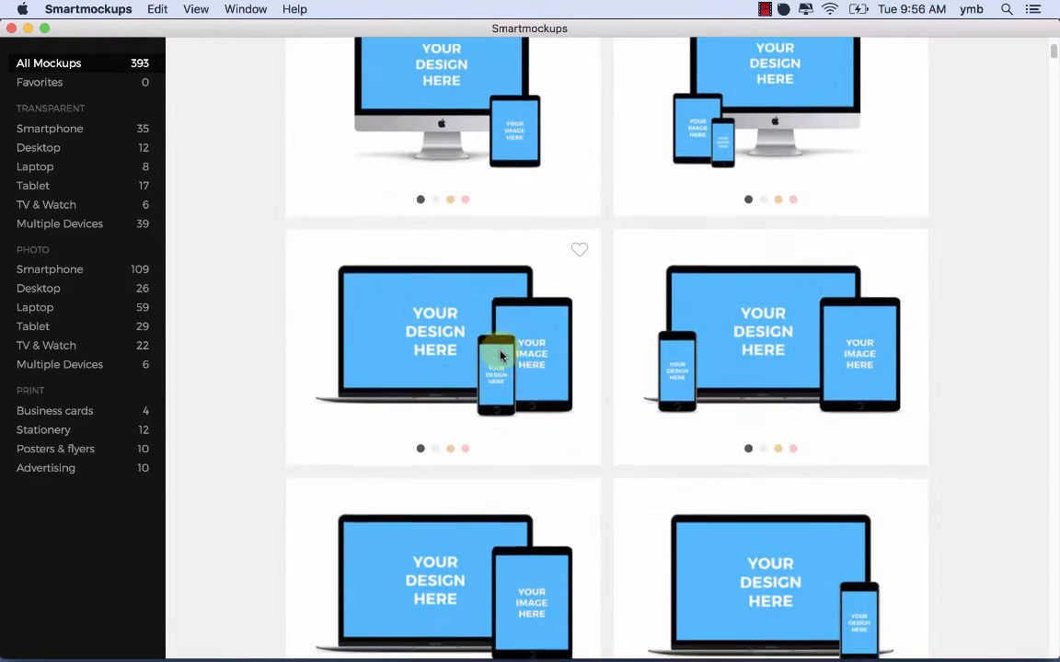
scroll(478, 366, "down", 4)
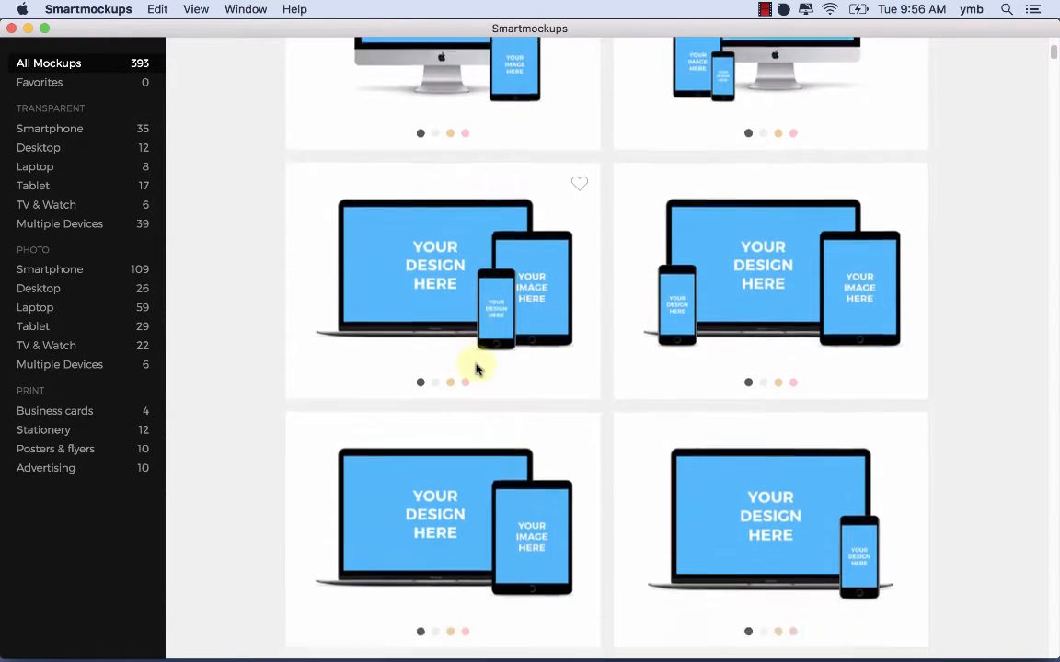
scroll(476, 368, "down", 7)
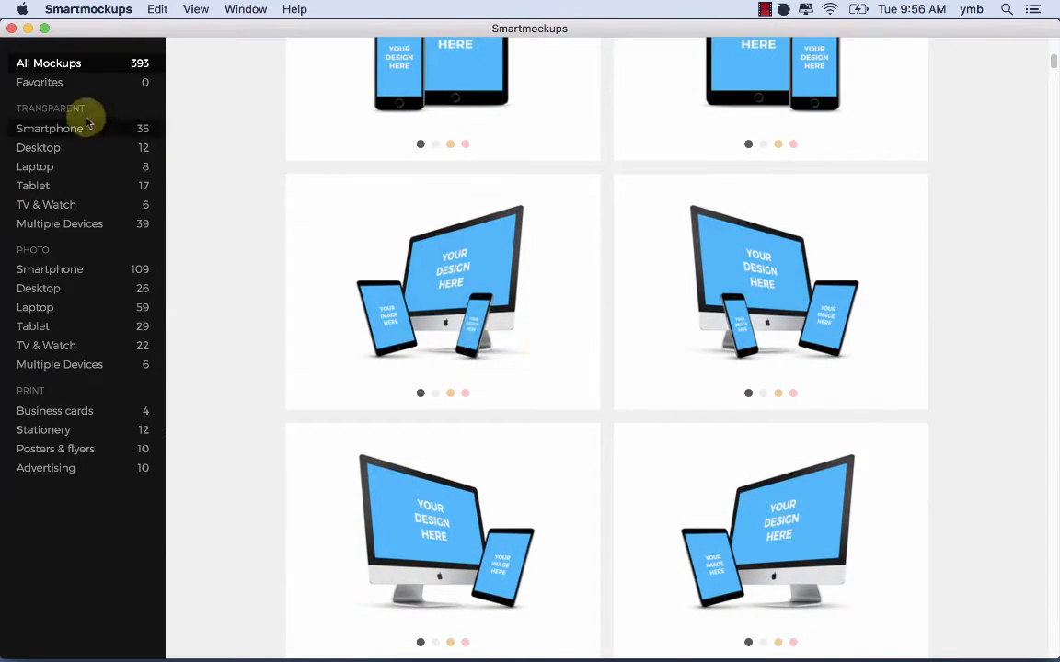
left_click(73, 63)
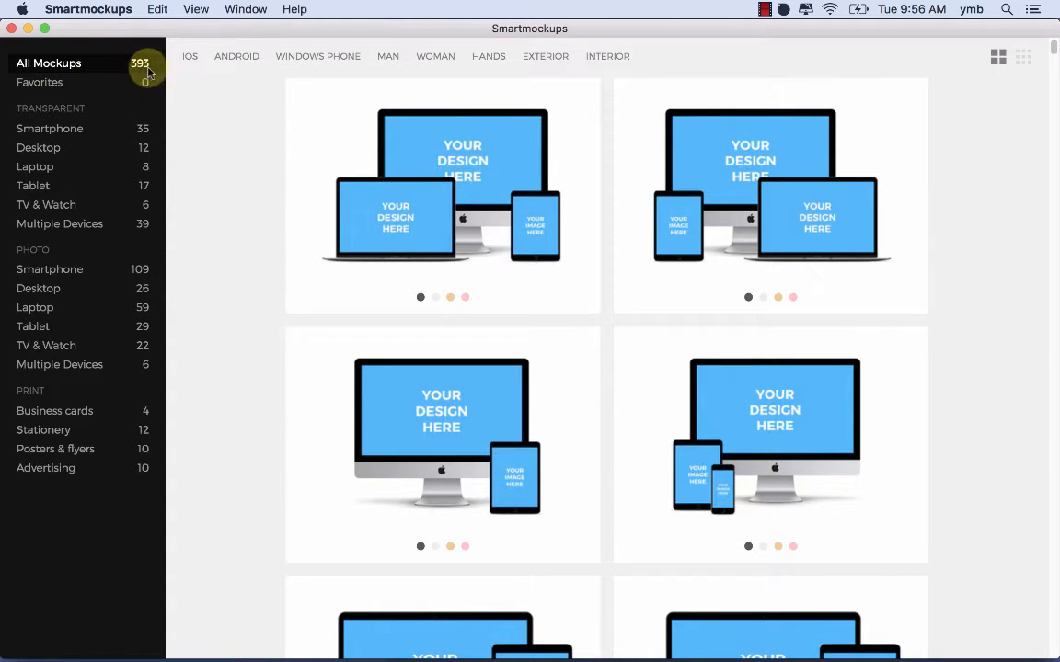
- Check the Favorites collection and browse through the transparent Smartphone mockups
left_click(72, 88)
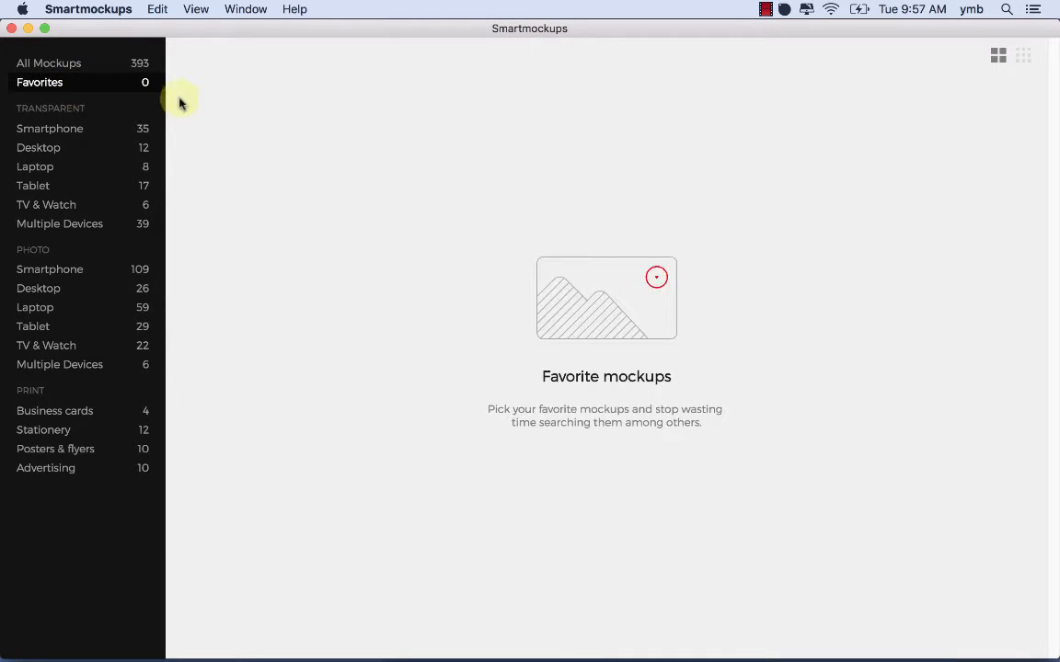
left_click(67, 138)
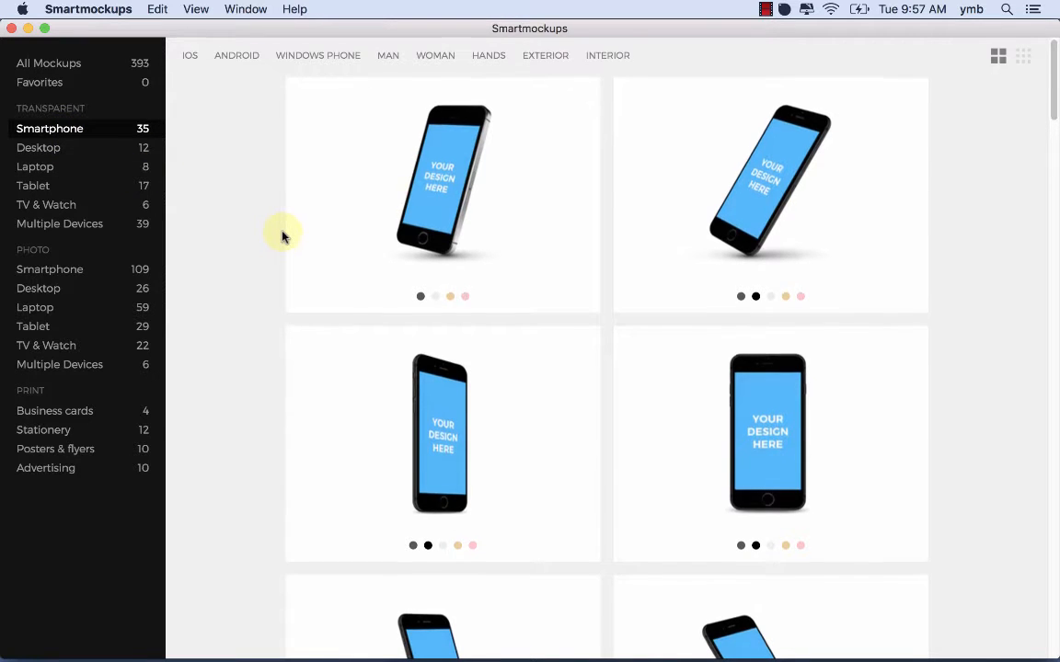
scroll(286, 230, "down", 3)
scroll(282, 237, "down", 10)
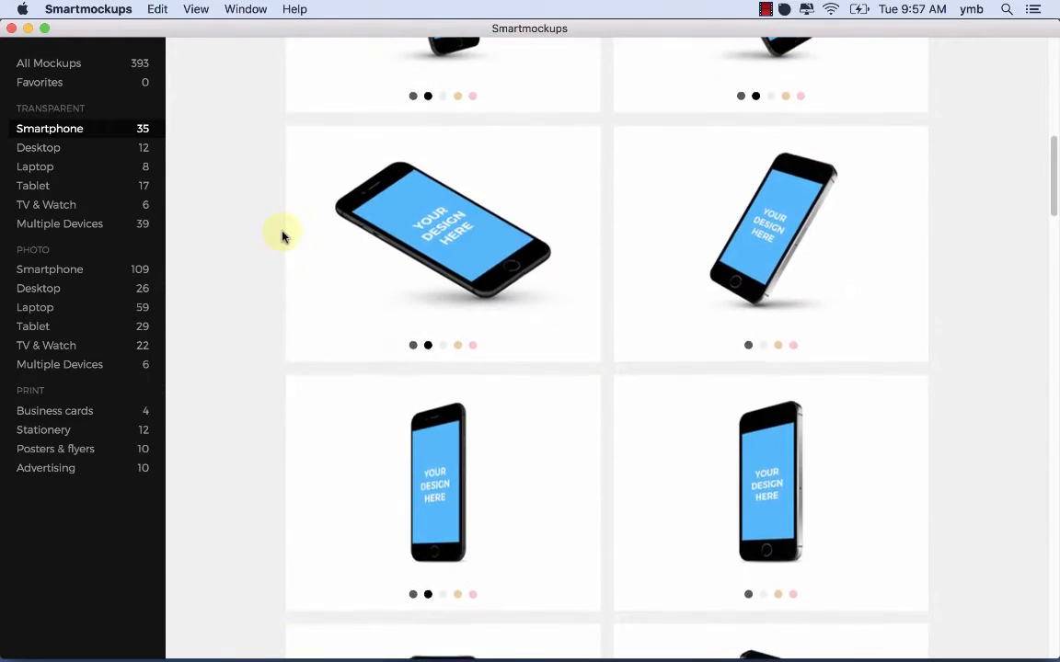
scroll(283, 237, "down", 10)
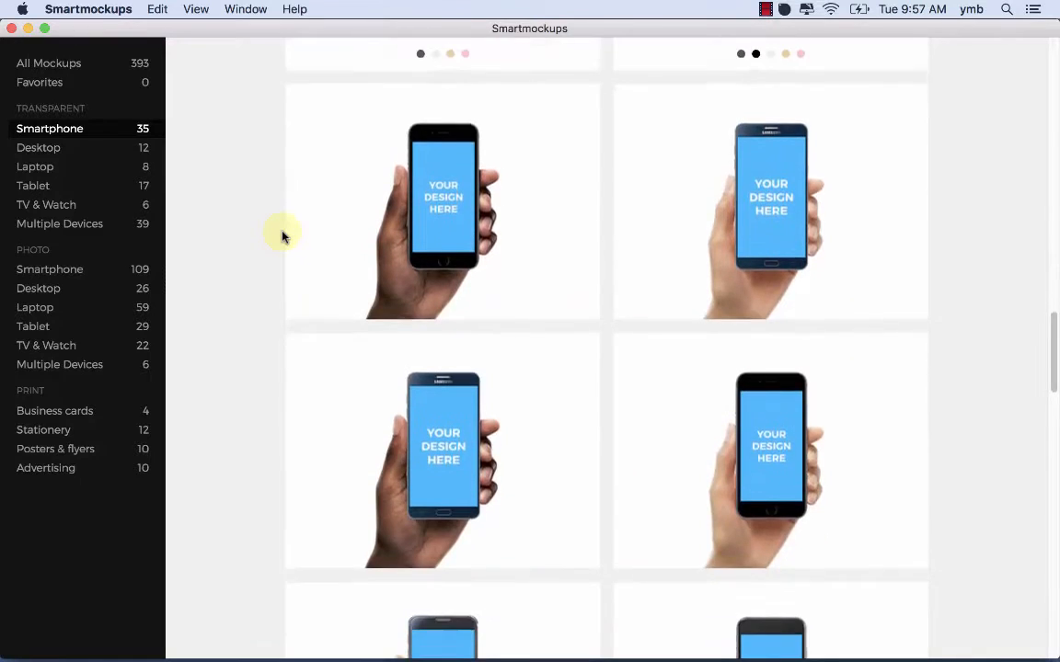
scroll(282, 236, "down", 15)
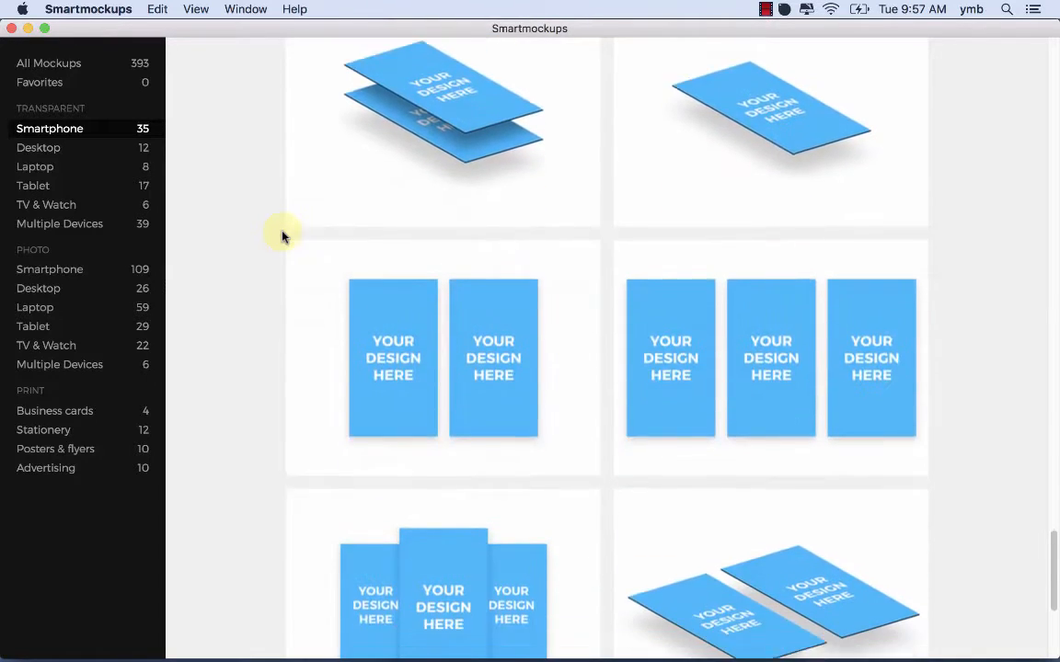
scroll(283, 236, "up", 20)
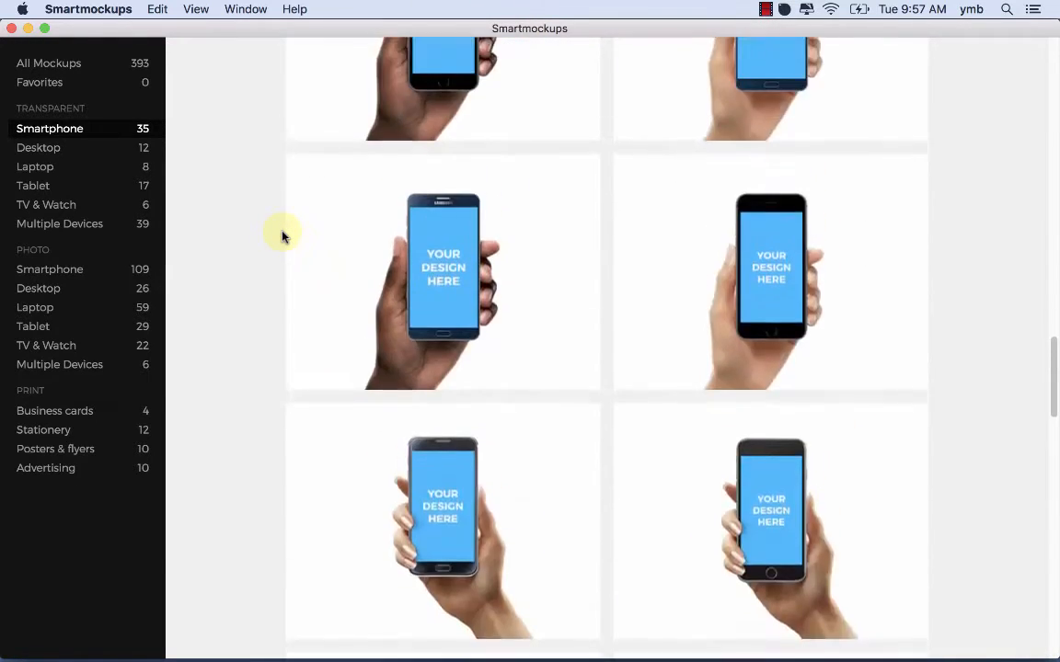
scroll(282, 237, "up", 6)
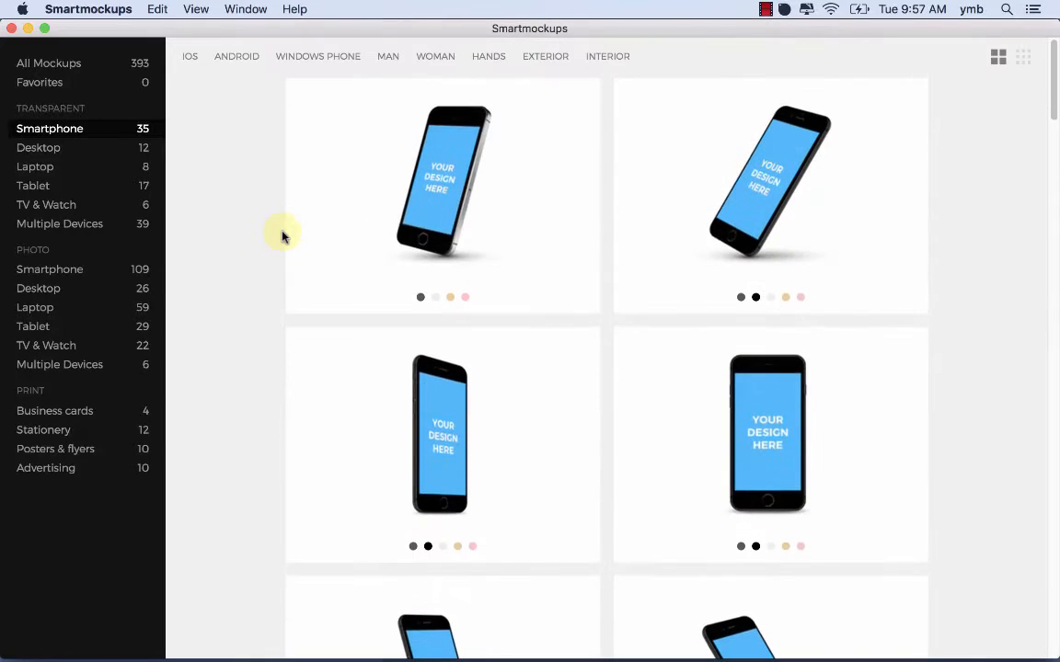
- Try the Android, Windows Phone and iOS filters on the transparent smartphone mockups, leaving only iOS active
left_click(238, 57)
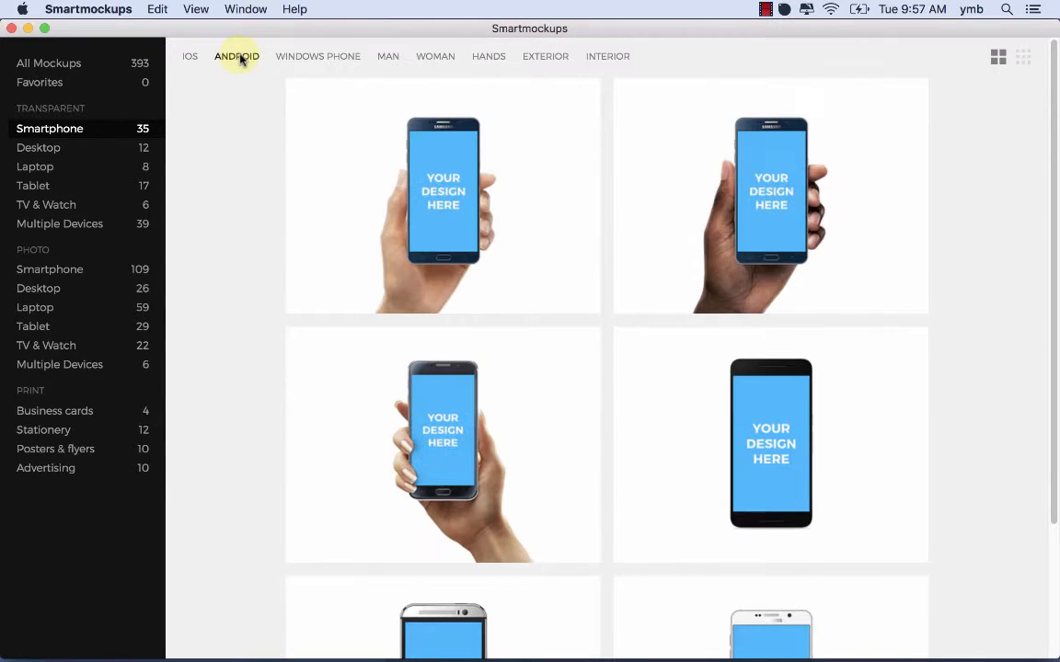
left_click(306, 60)
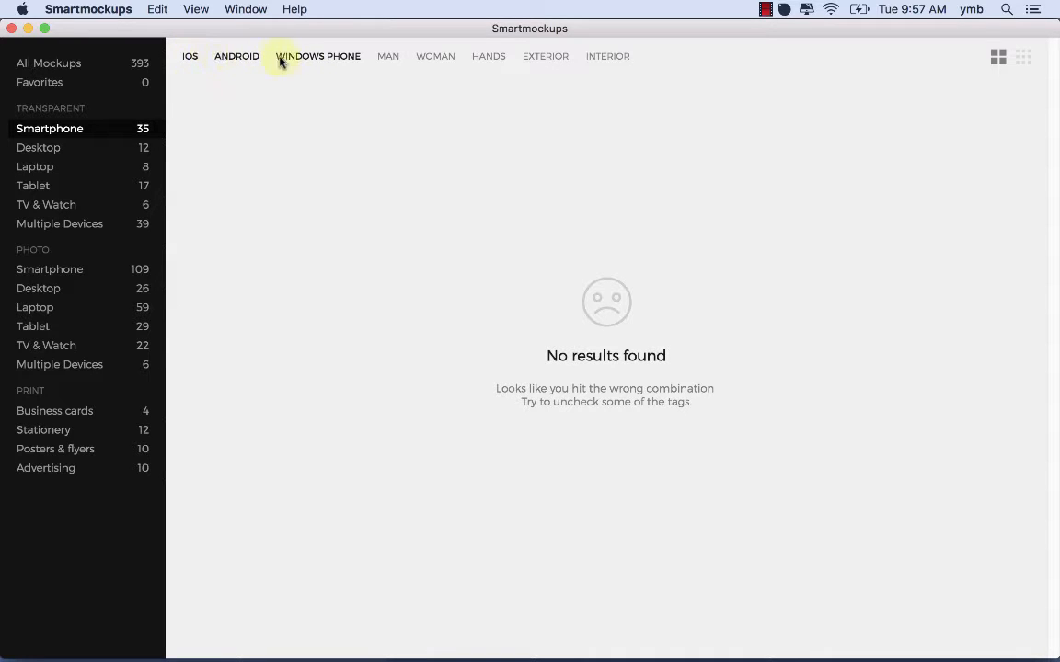
left_click(250, 60)
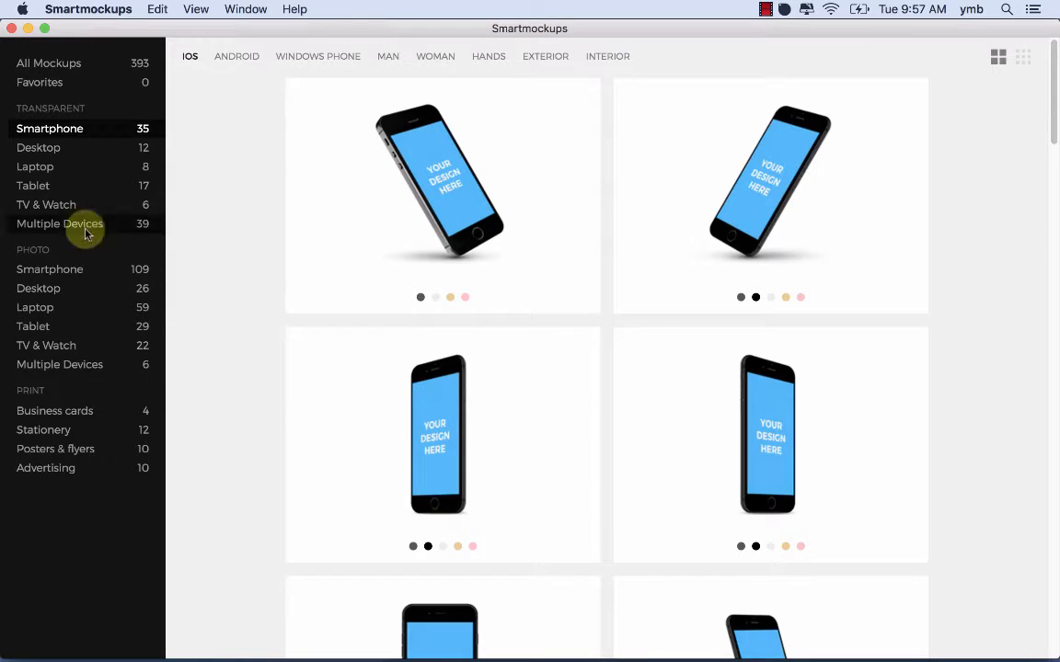
- Open the angled Isolated MacBook mockup from the transparent Laptop category
left_click(53, 164)
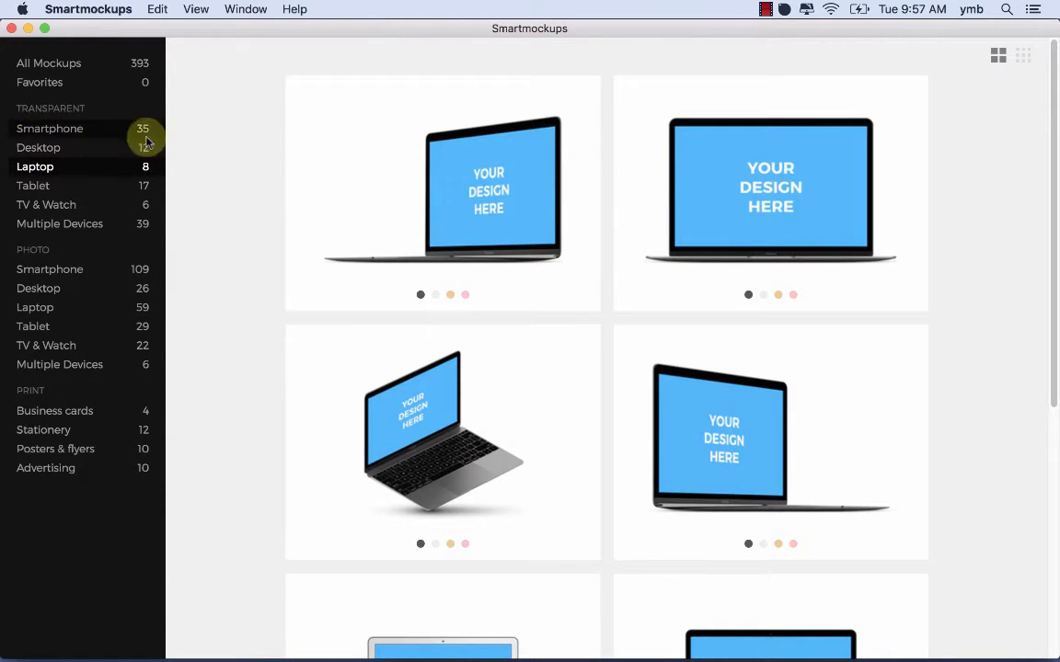
scroll(322, 230, "down", 1)
scroll(322, 230, "down", 3)
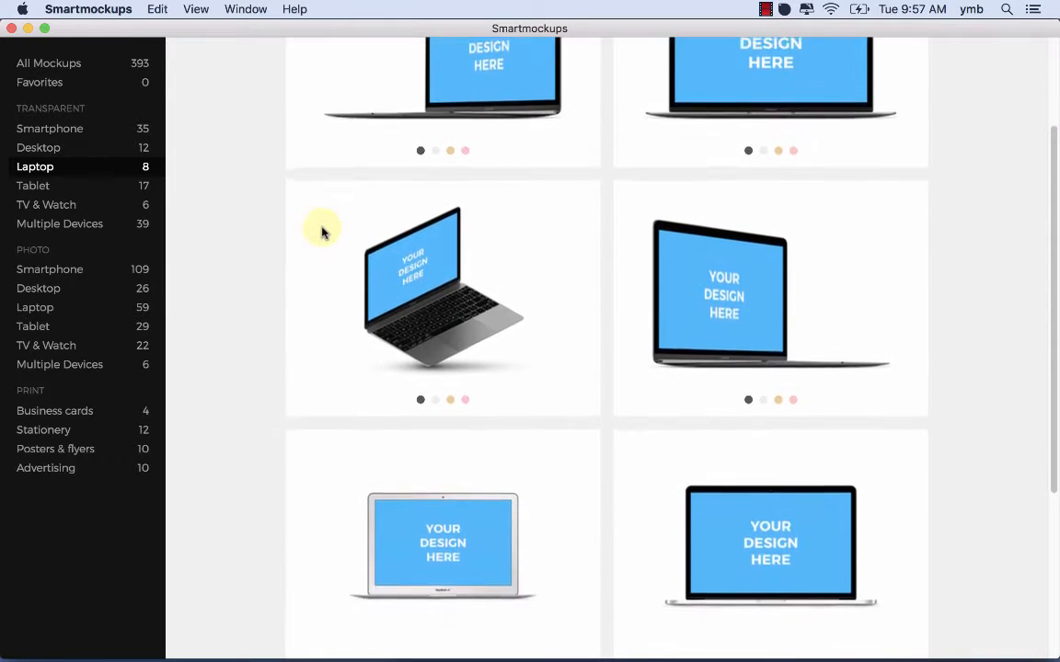
left_click(450, 317)
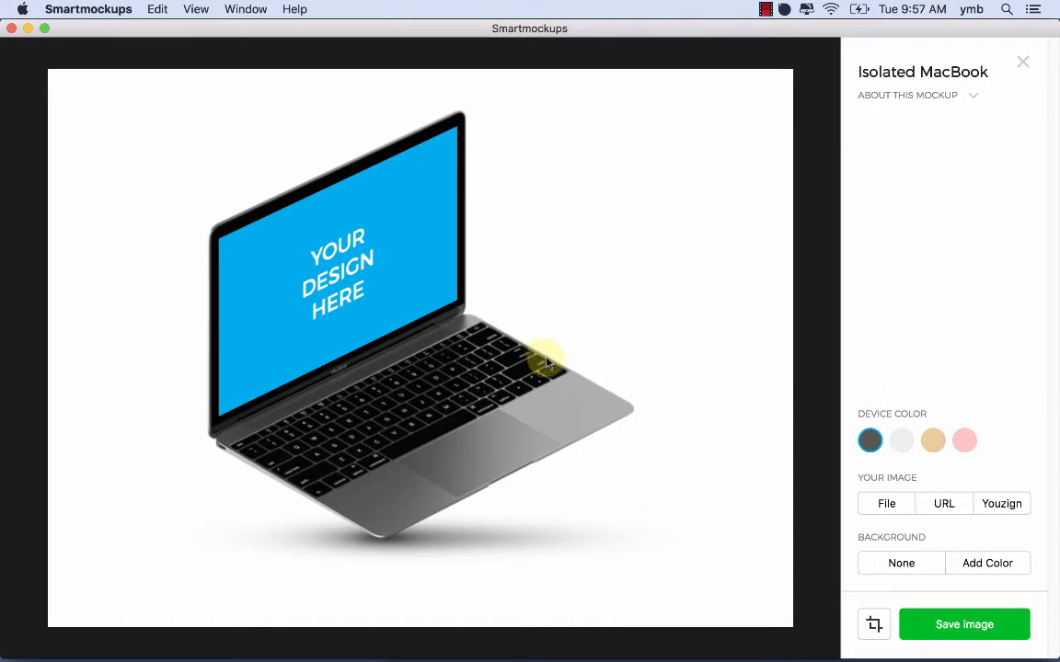
- Preview the gold and silver MacBook colors, choose pink as the device color, and set the background to None
left_click(933, 444)
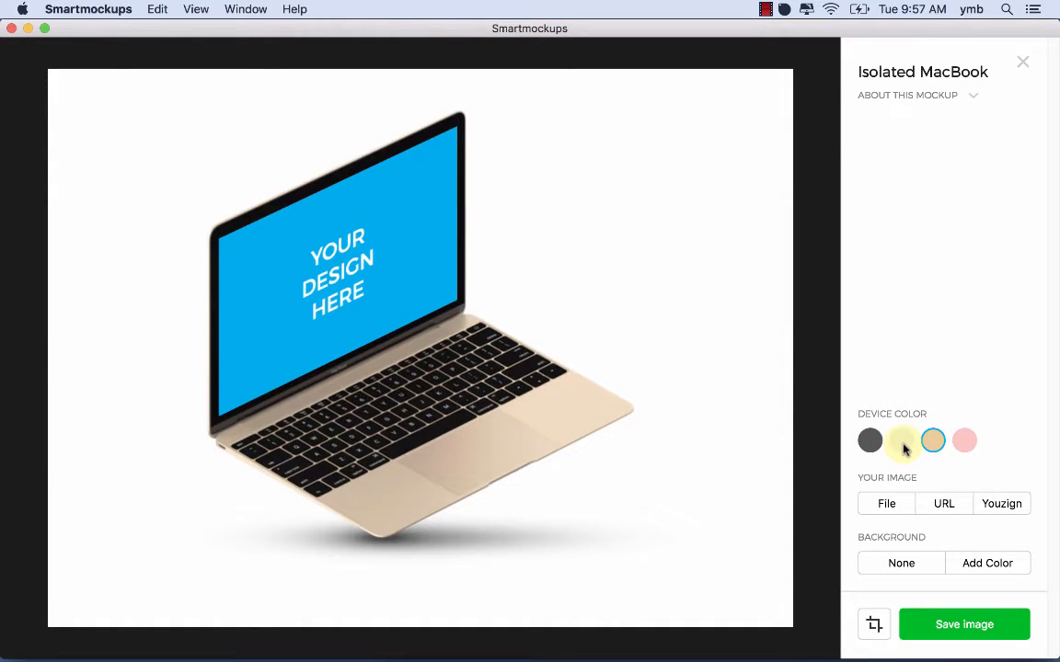
left_click(903, 442)
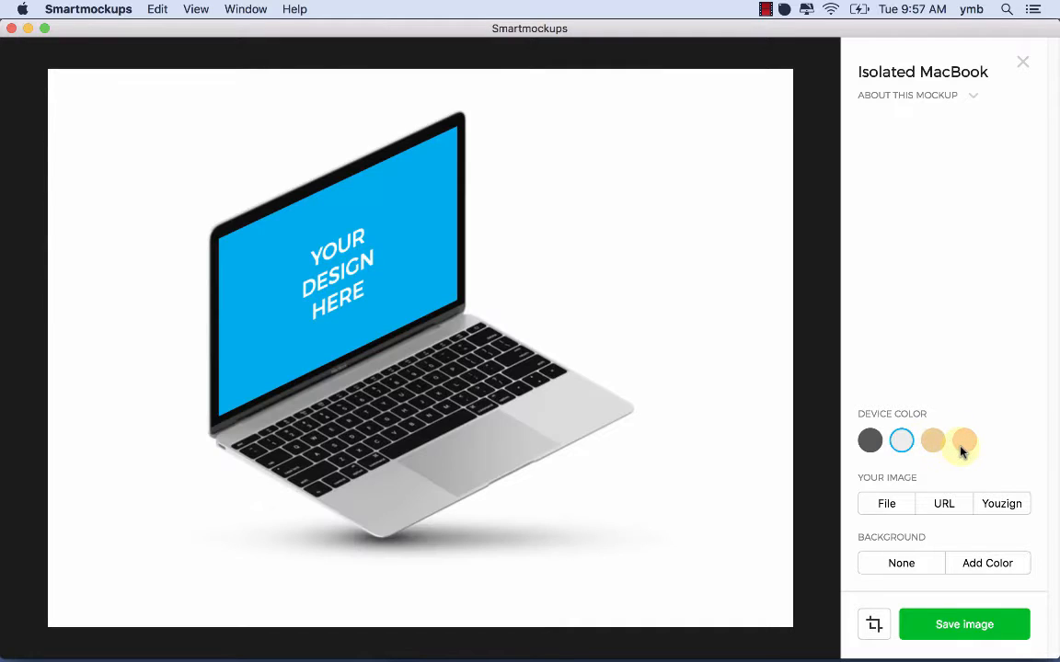
left_click(966, 449)
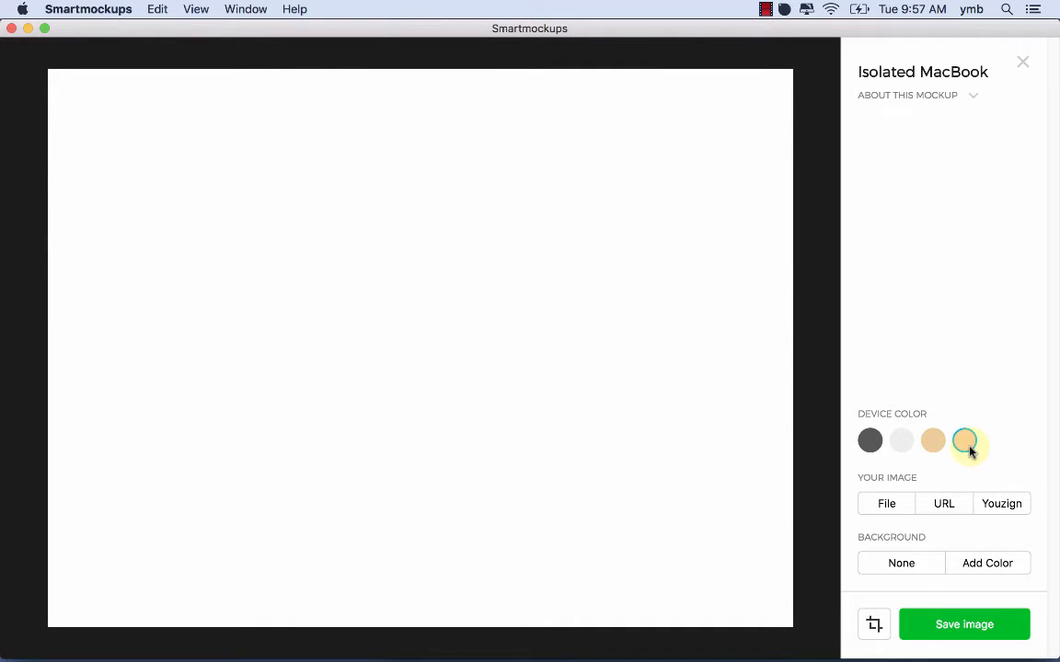
left_click(904, 564)
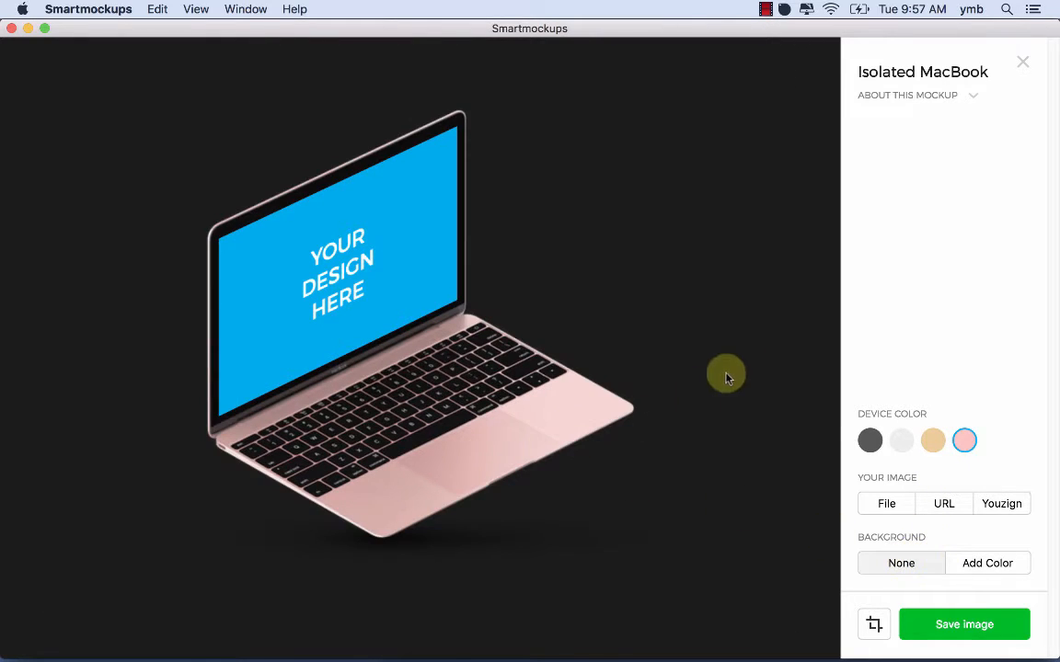
- Try adding a background color to the Isolated MacBook mockup, dismiss the color picker and close the mockup
left_click(924, 562)
left_click(963, 563)
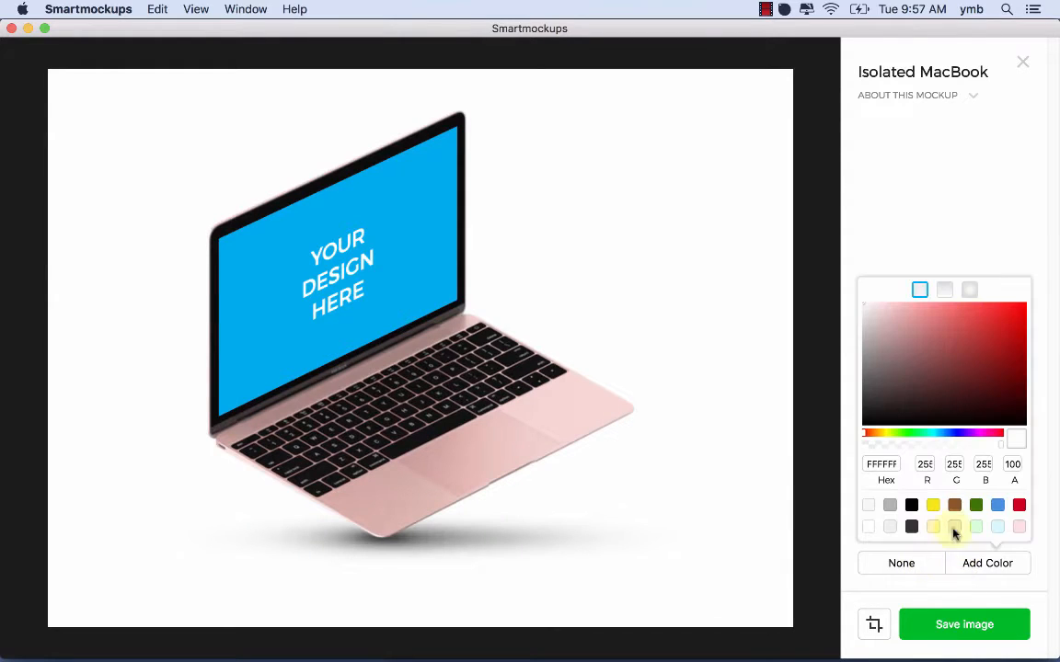
left_click(862, 224)
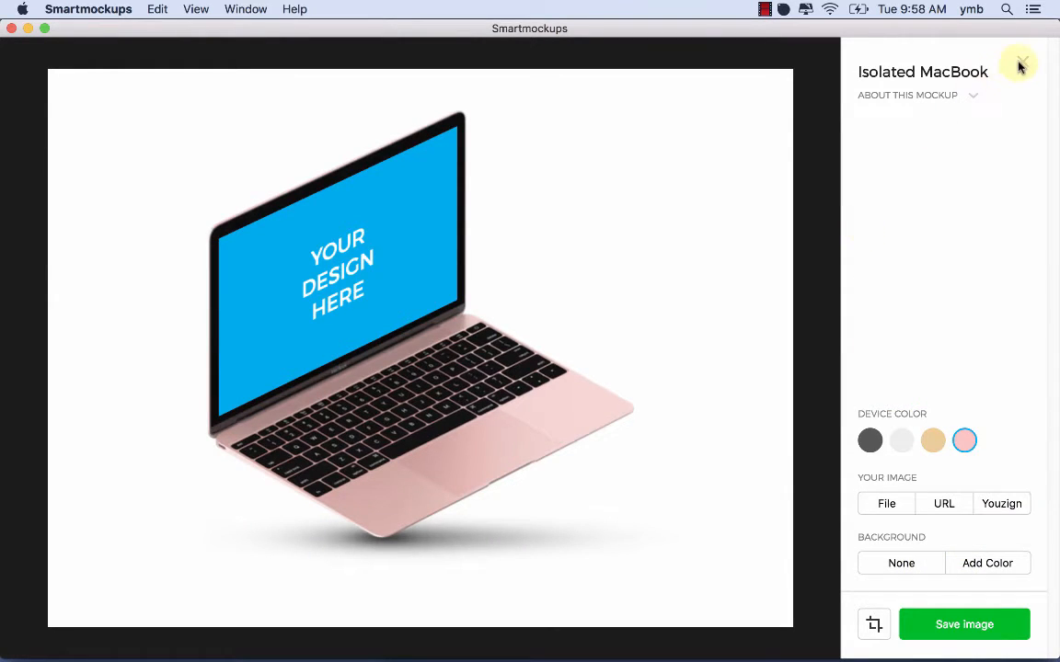
left_click(1020, 64)
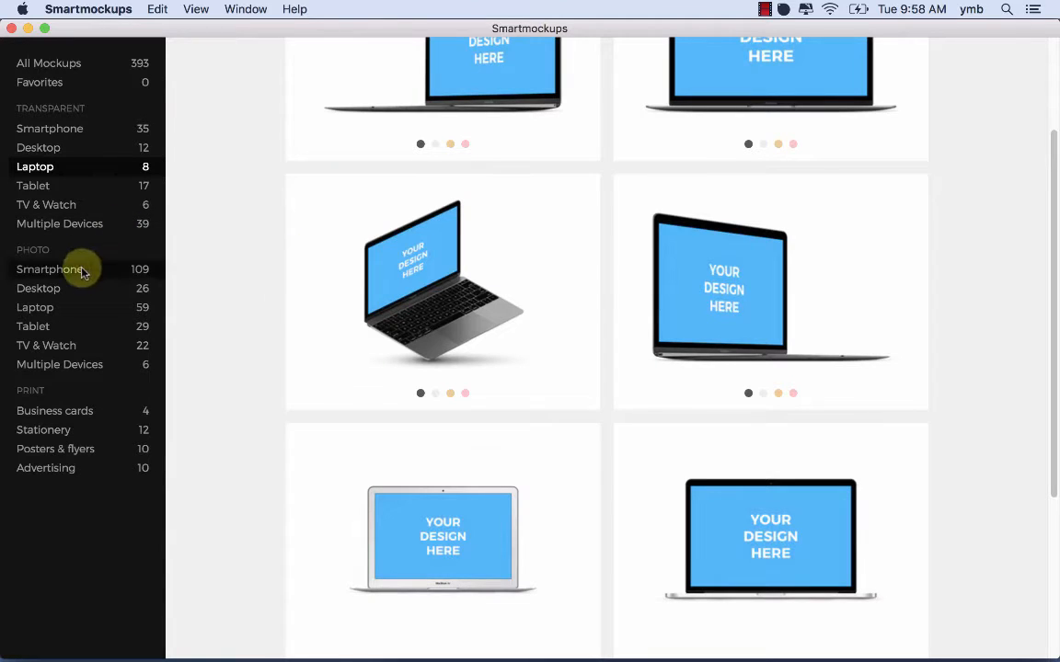
- Browse the transparent Tablet mockups, opening the Isolated Nexus 9 mockup for a brief look and closing it again
left_click(51, 189)
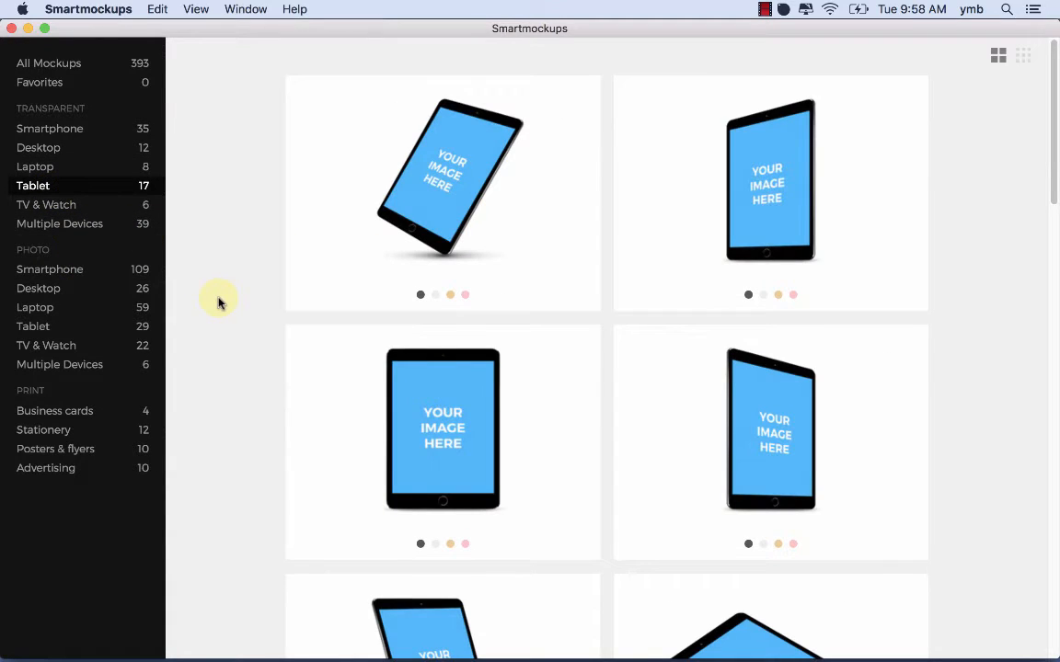
scroll(363, 313, "down", 7)
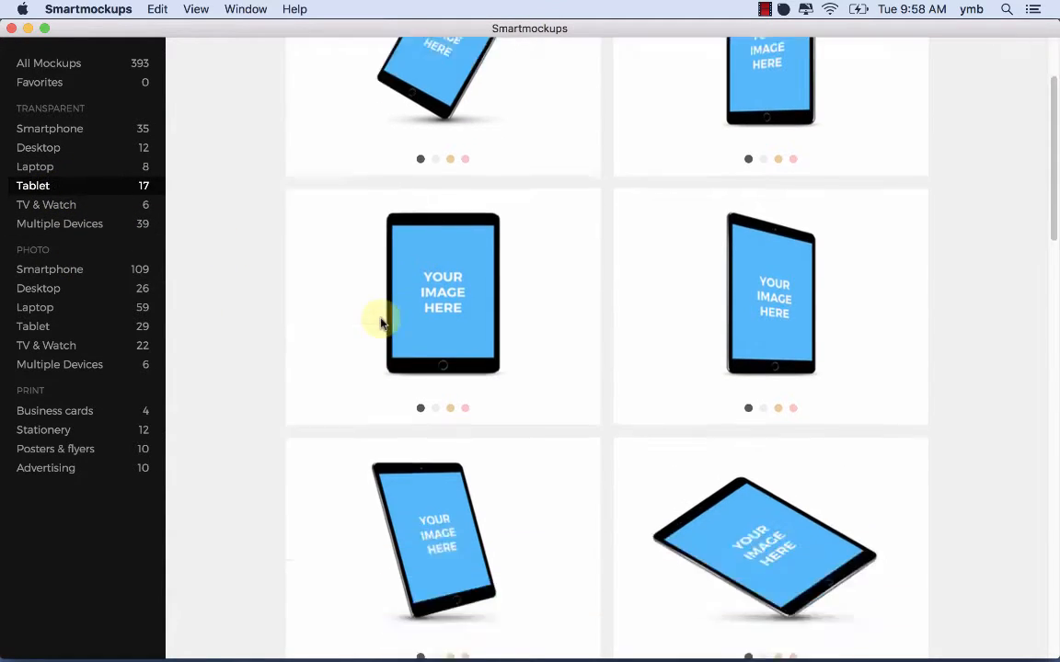
scroll(380, 322, "down", 5)
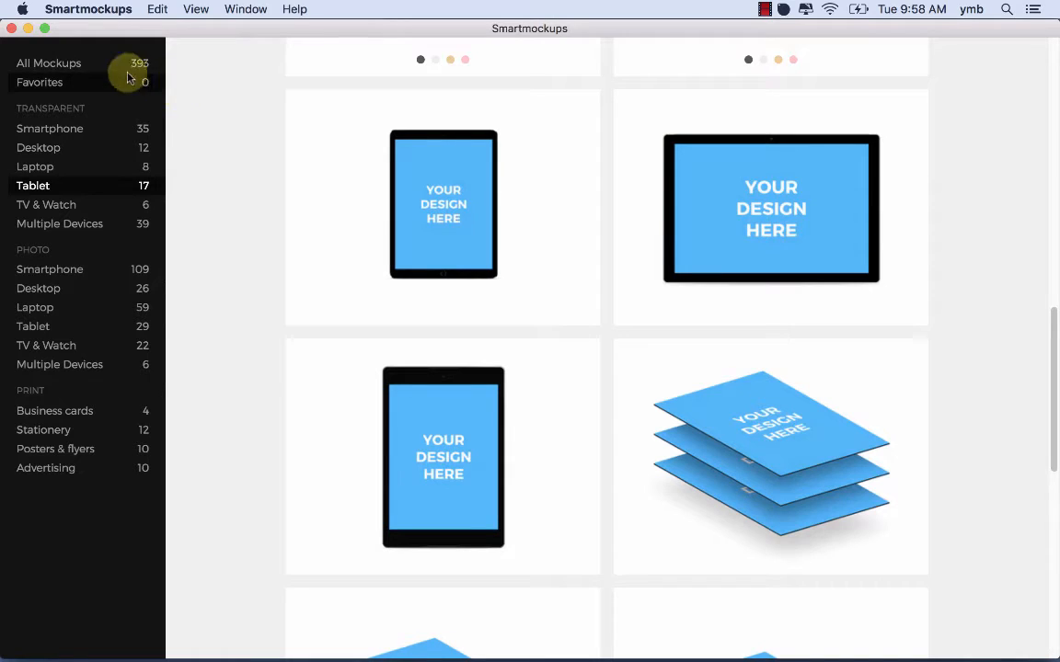
left_click(345, 419)
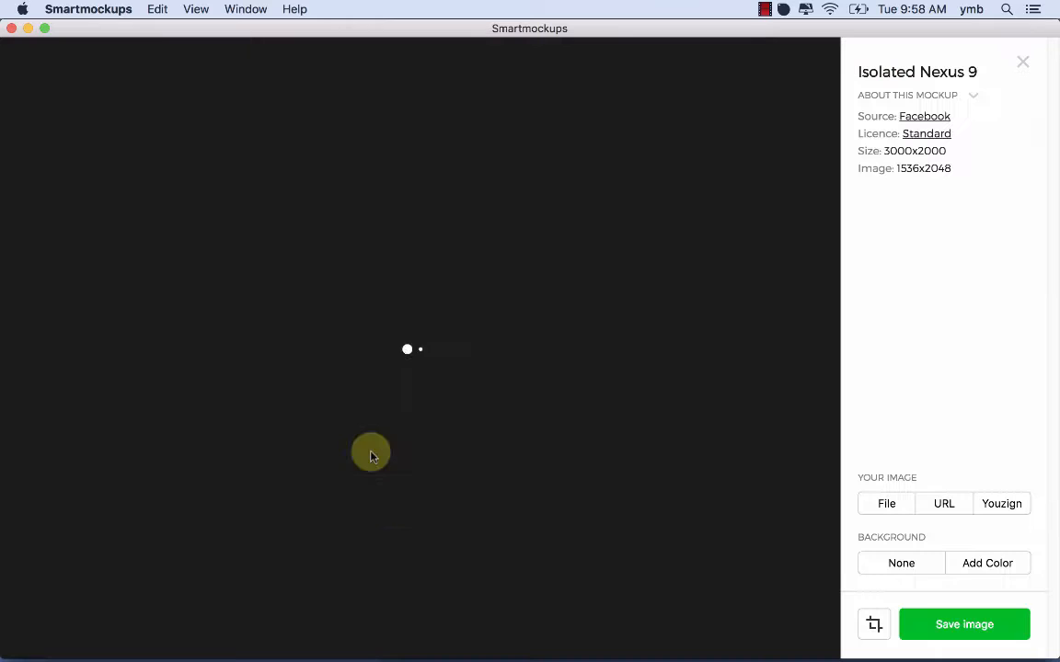
left_click(1021, 61)
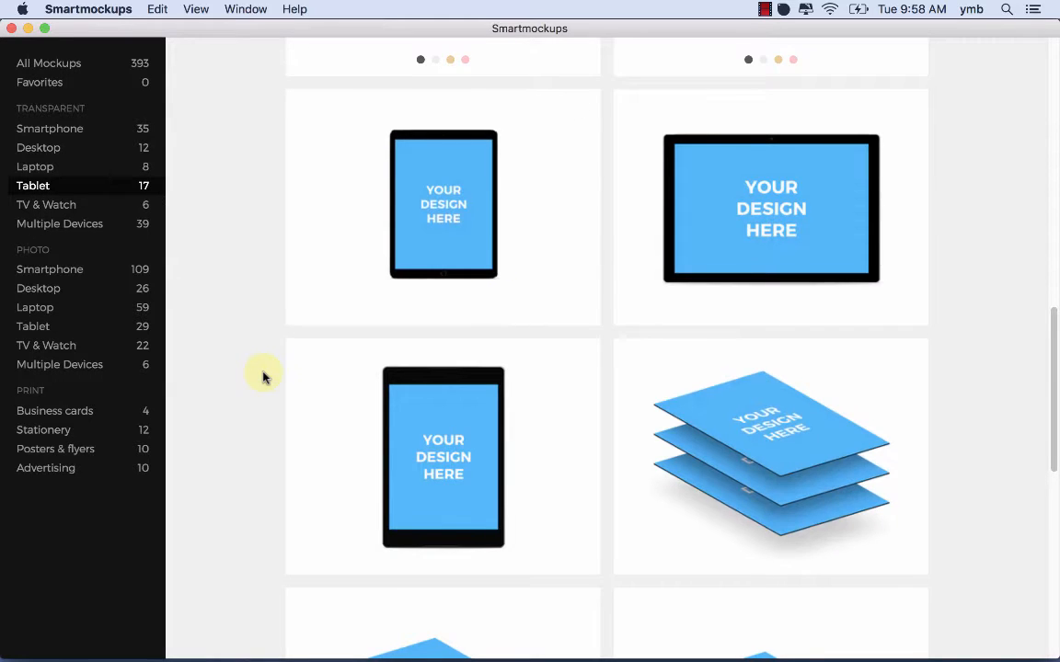
scroll(262, 378, "down", 5)
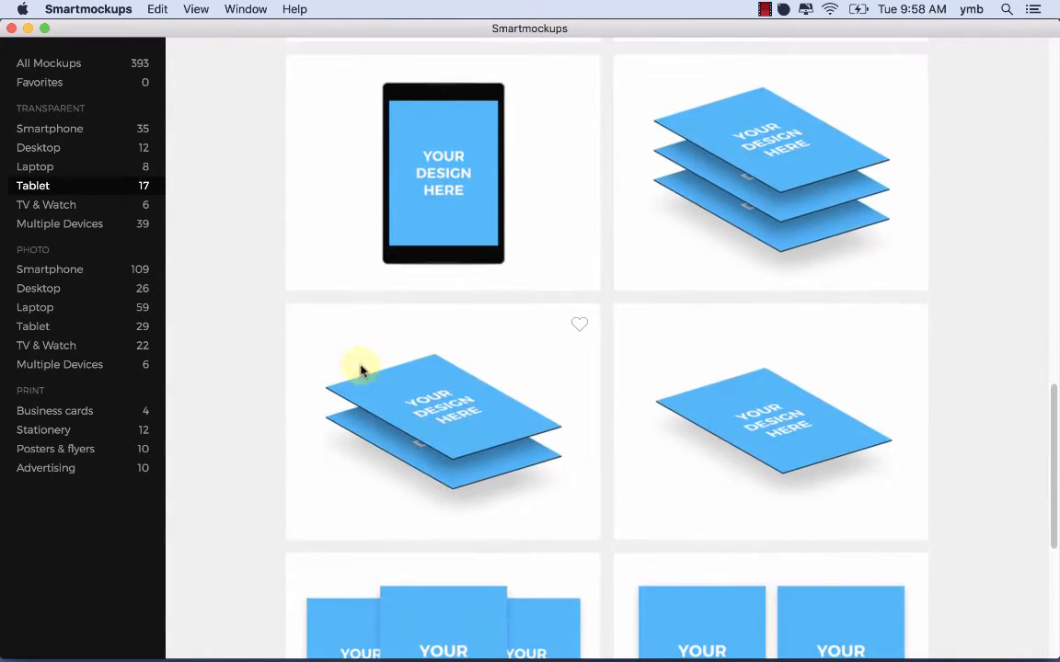
scroll(461, 421, "down", 7)
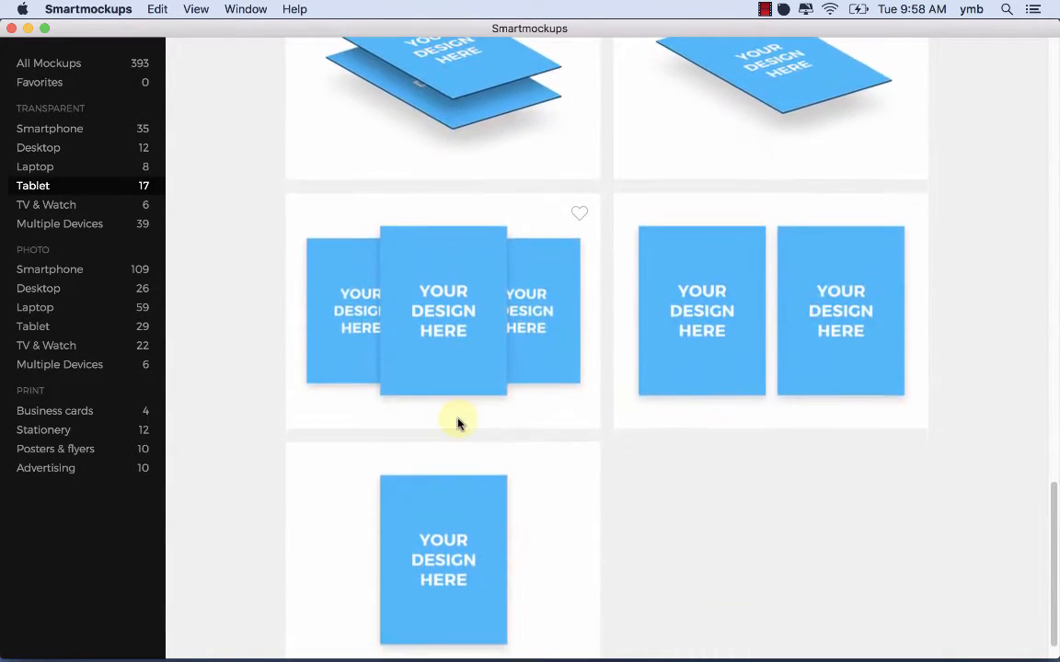
- Browse the watch and television mockups in the transparent TV & Watch category
left_click(51, 204)
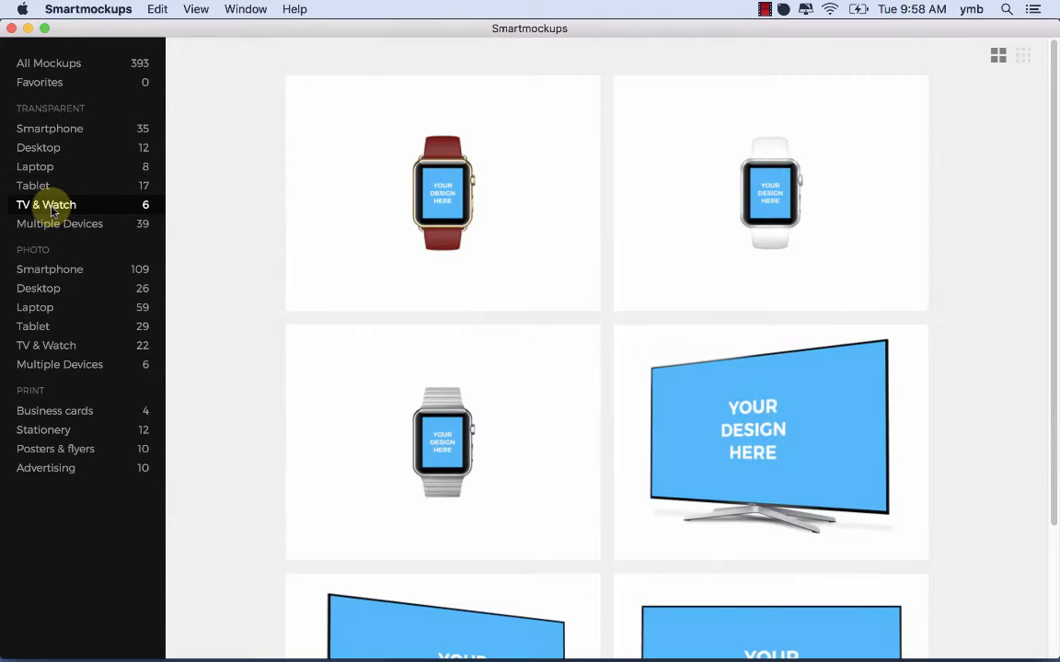
scroll(328, 371, "down", 3)
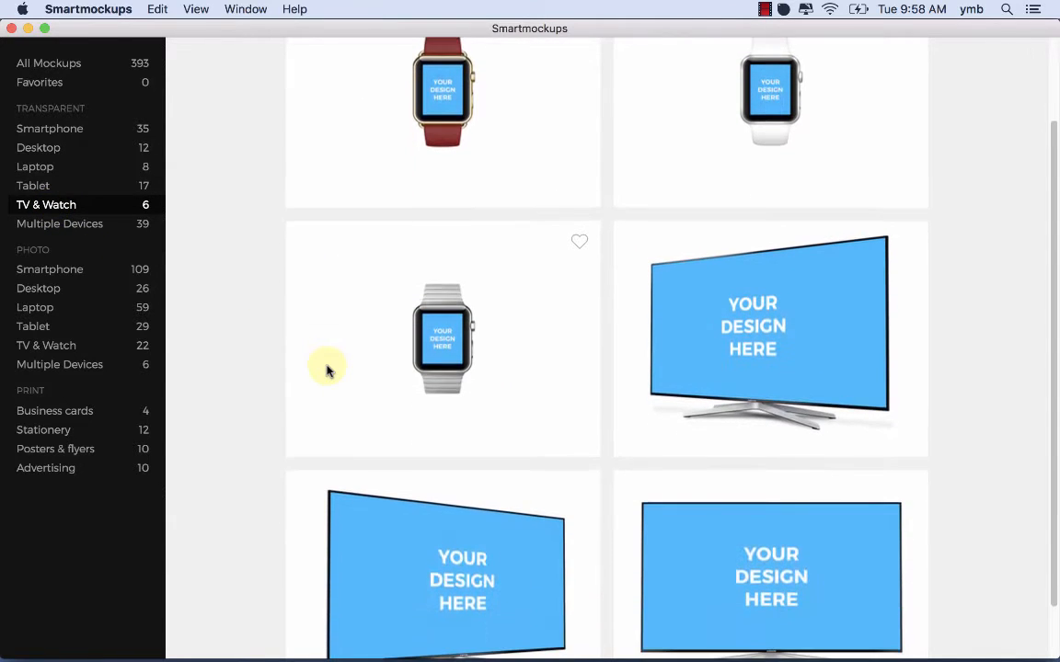
scroll(327, 370, "up", 2)
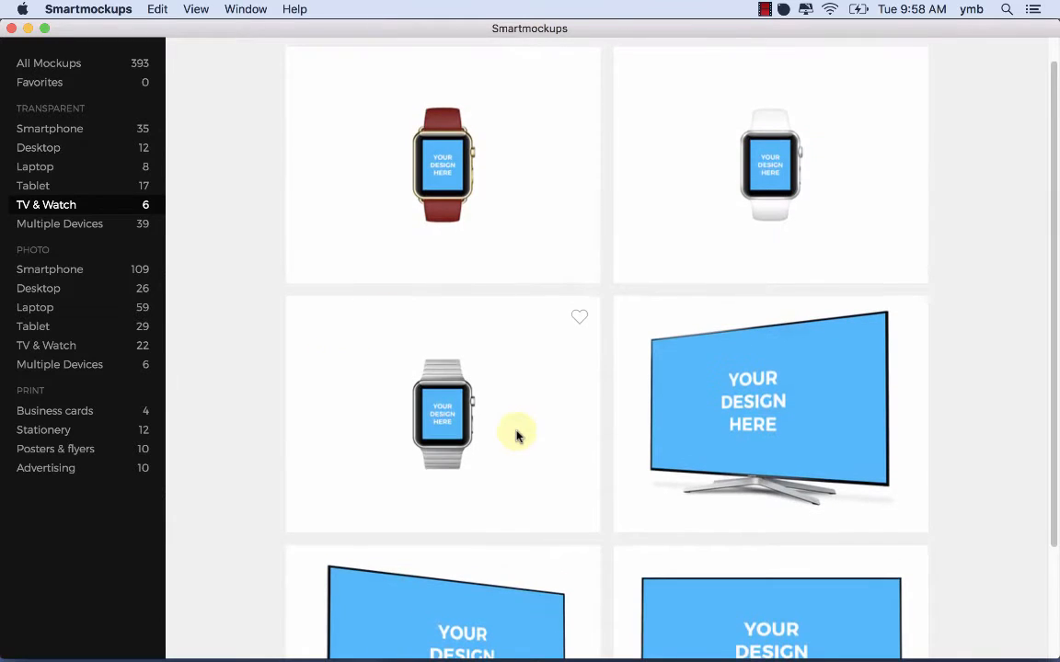
scroll(517, 436, "down", 2)
scroll(517, 436, "down", 2)
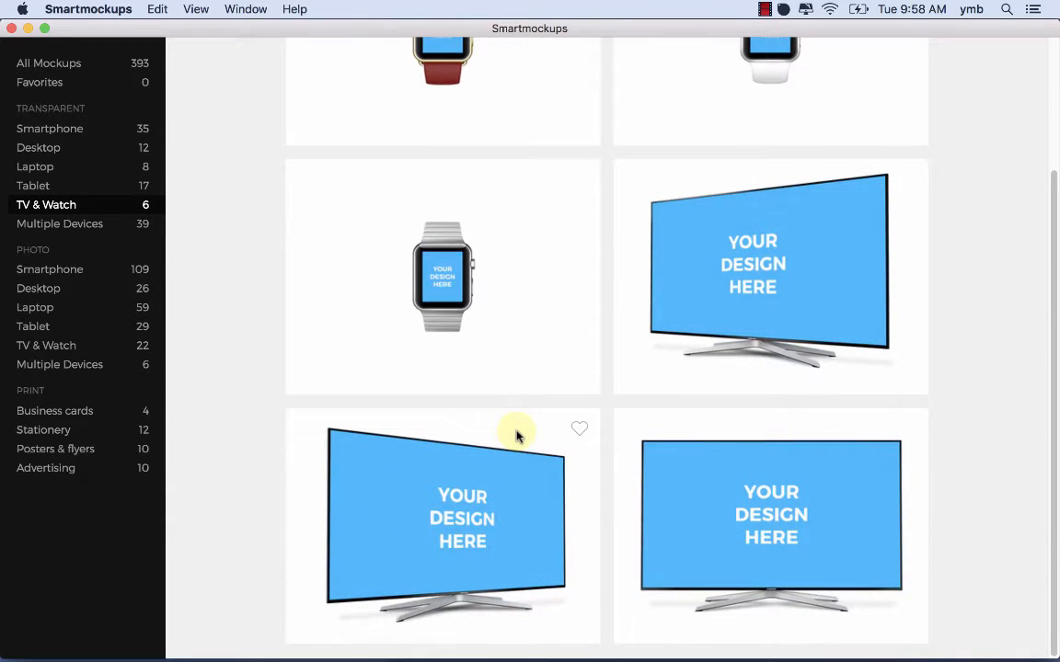
- Browse the transparent Multiple Devices category down to the angled iMac, tablet and phone combinations
left_click(65, 226)
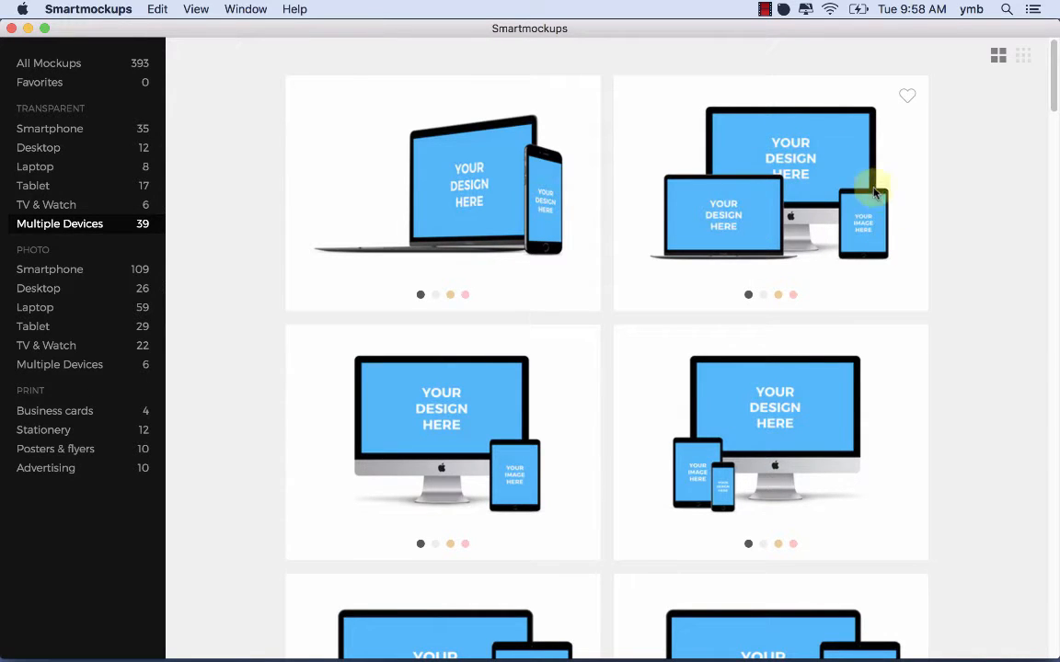
scroll(753, 402, "down", 5)
scroll(754, 404, "down", 2)
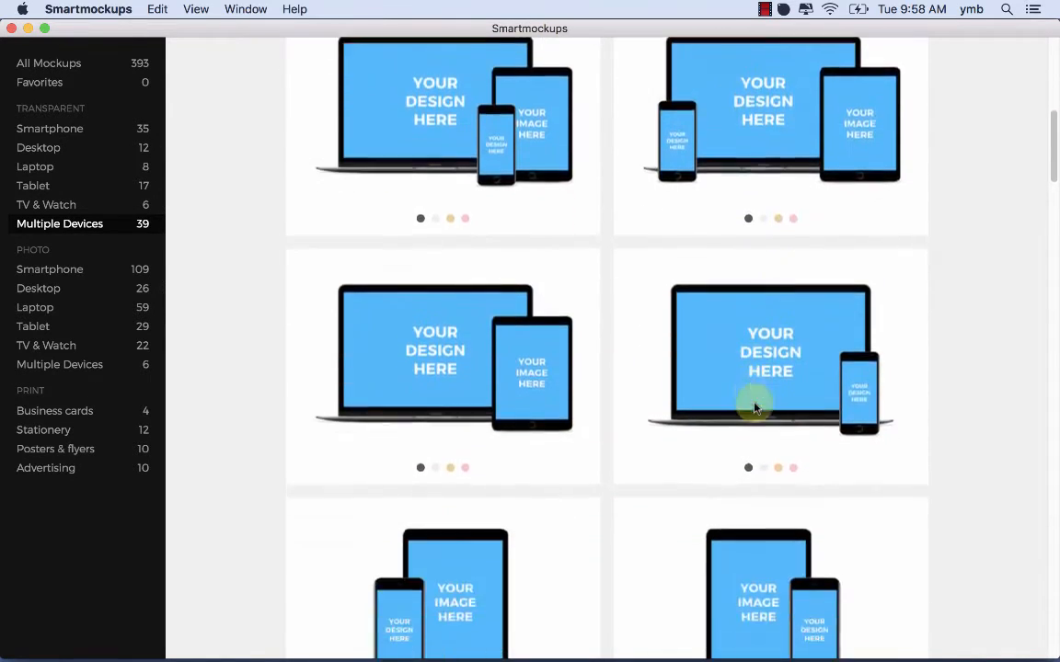
scroll(844, 468, "down", 4)
scroll(846, 467, "down", 4)
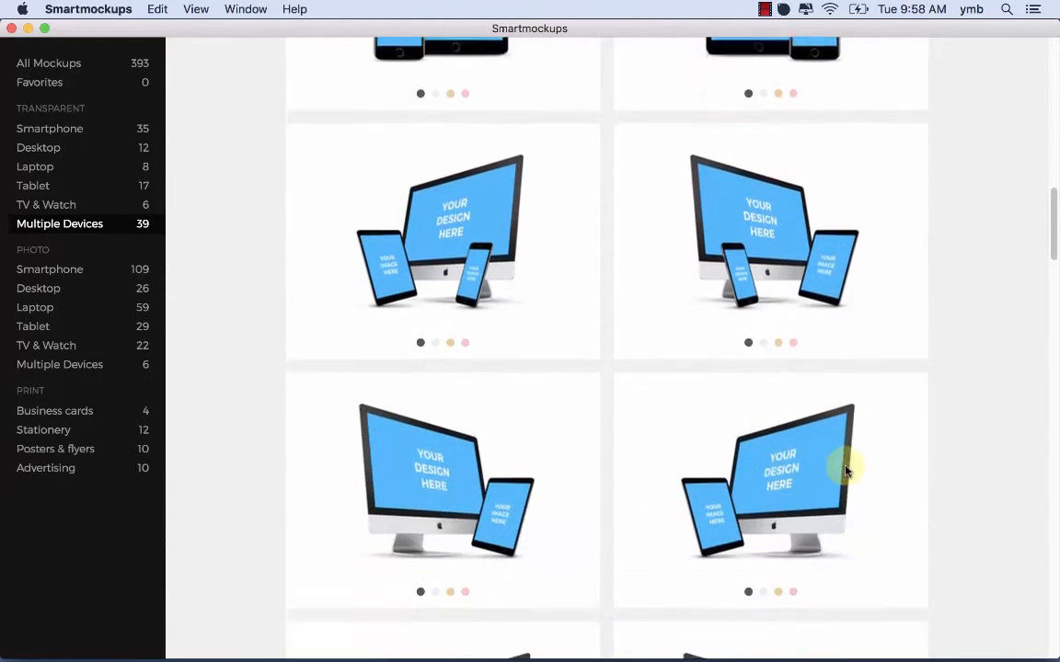
- Open the Responsive Collection #12 mockup, preview its devices in gold and close it
left_click(758, 156)
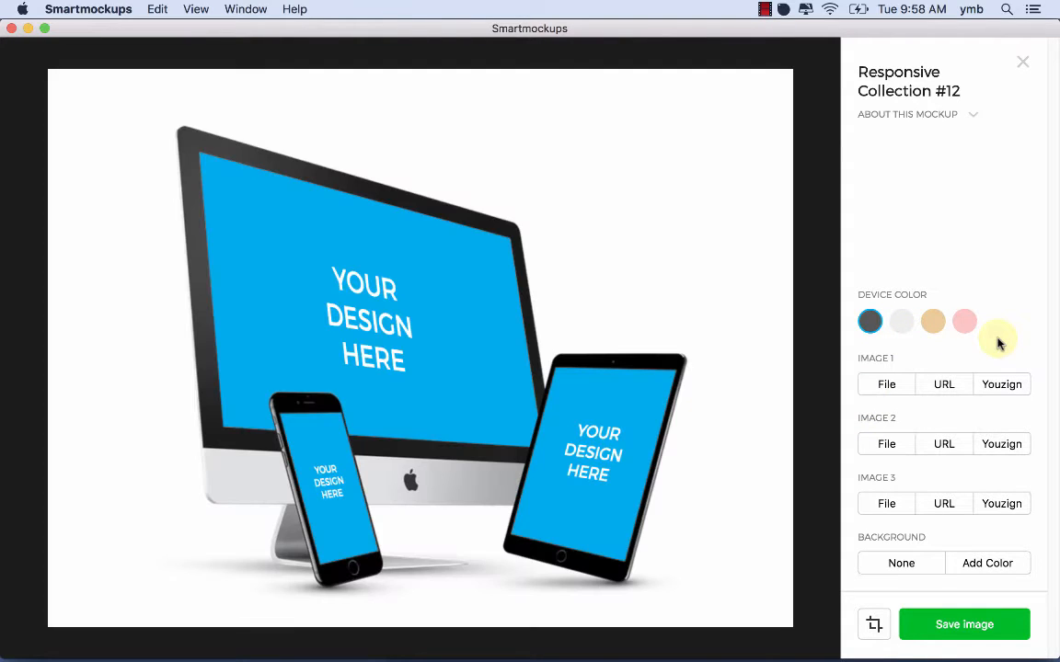
left_click(933, 324)
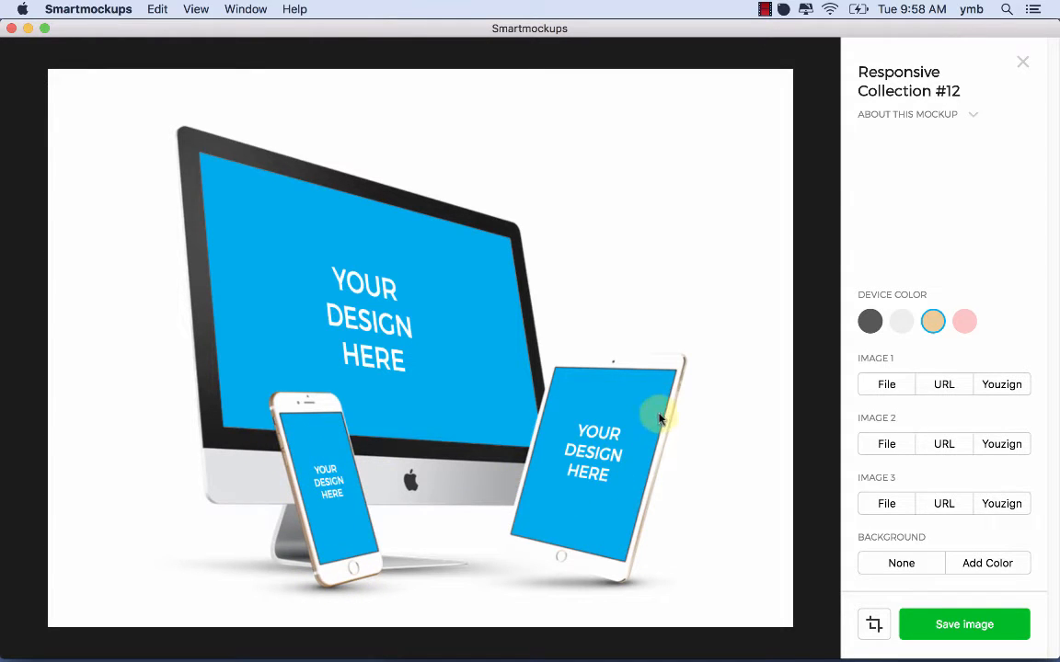
left_click(1021, 63)
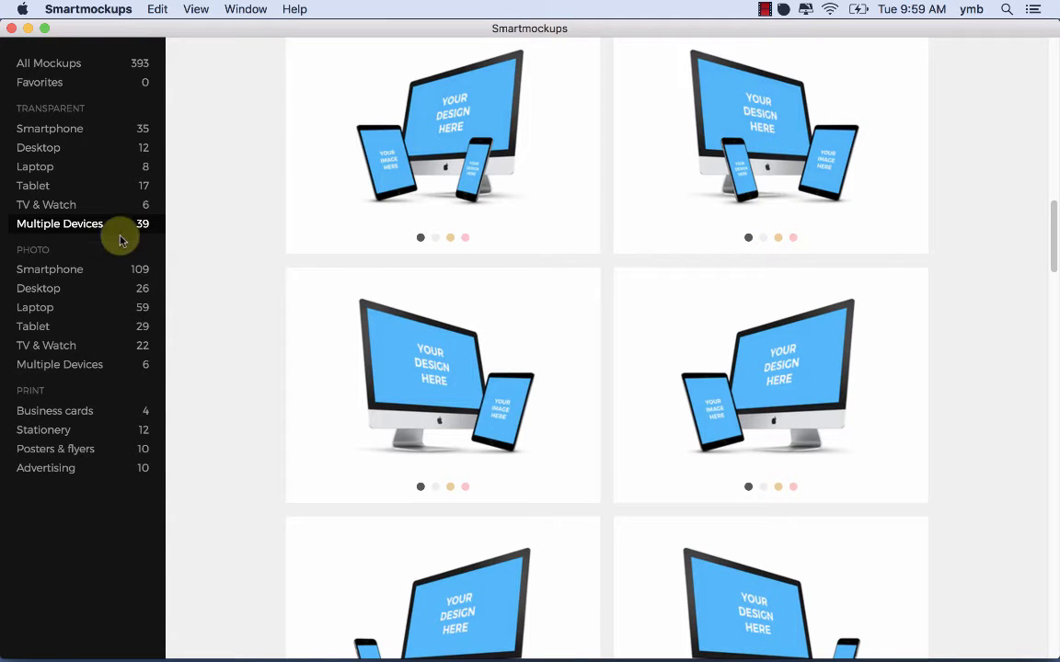
- Compare the photo Smartphone category with the transparent Smartphone category, ending on the photo mockups
left_click(71, 269)
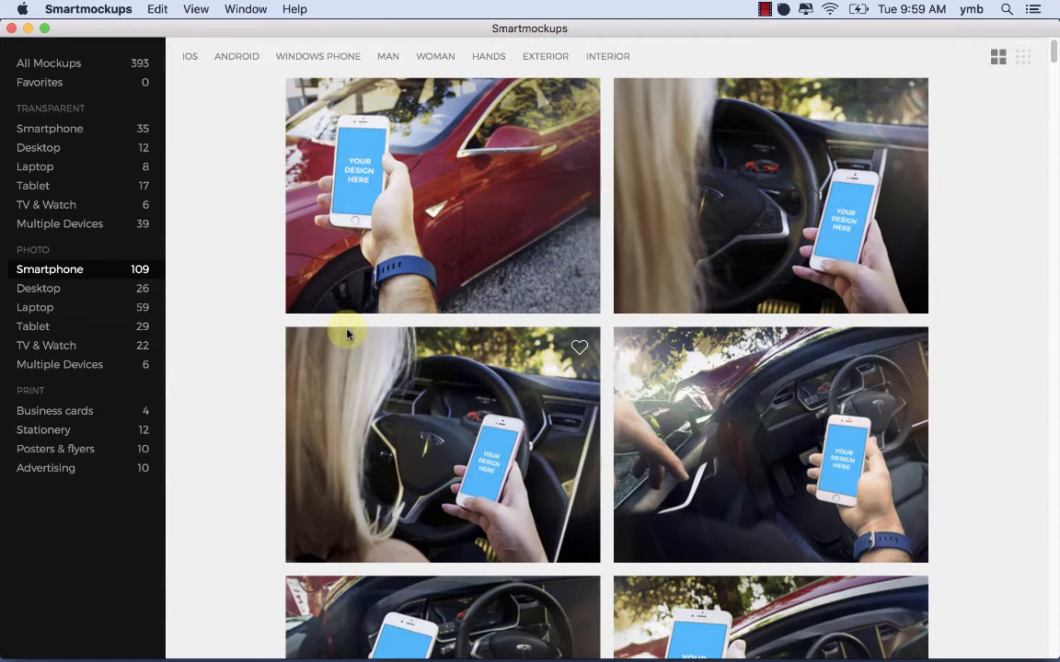
left_click(64, 134)
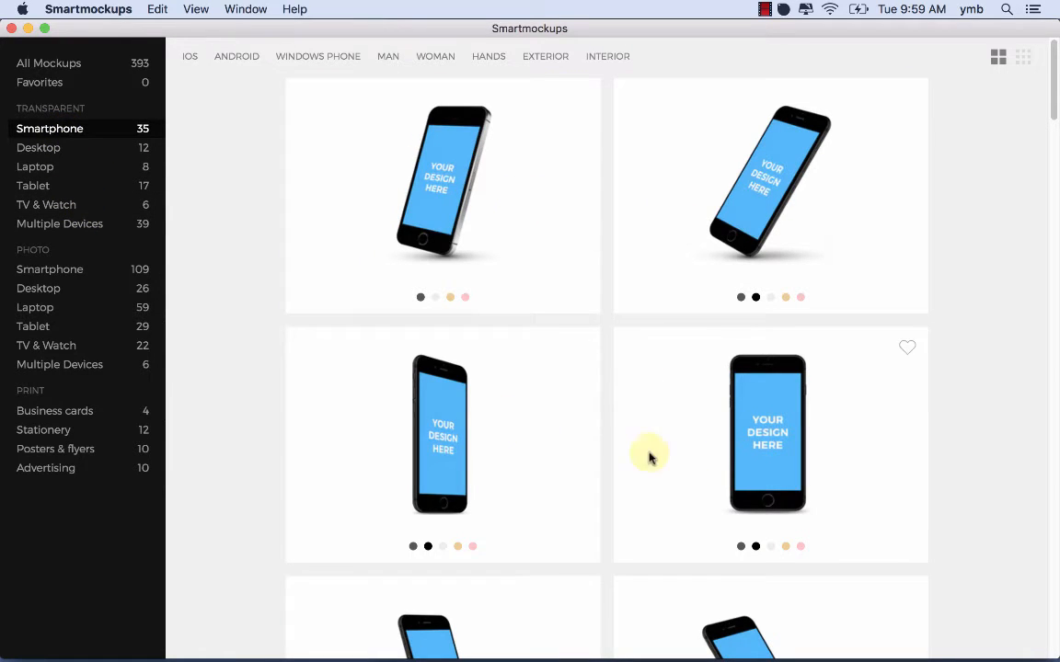
left_click(53, 268)
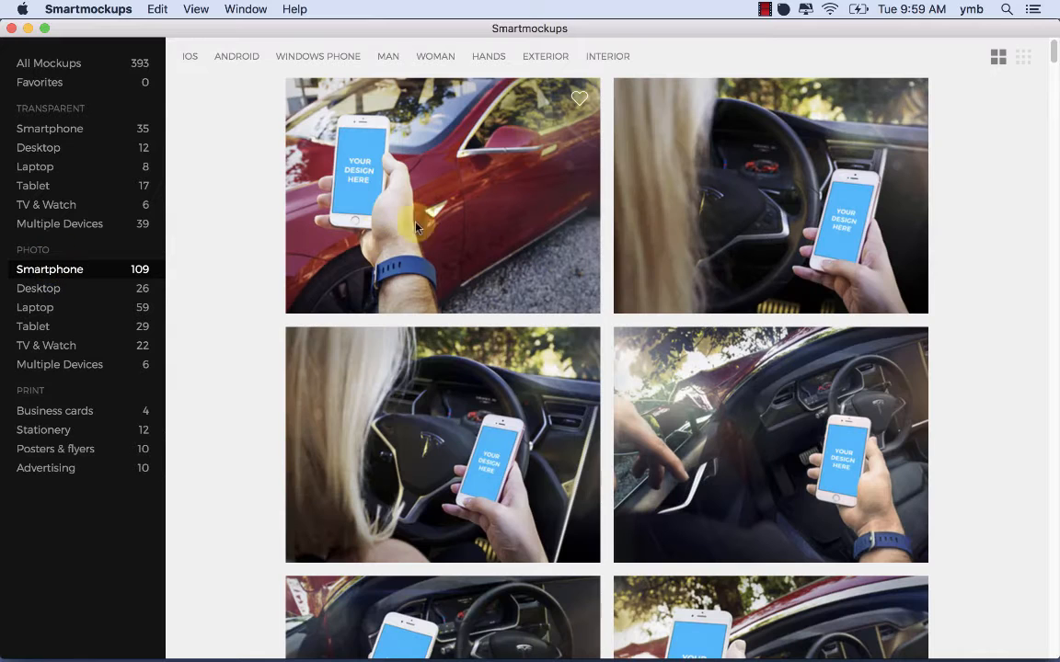
- Look through the range of scenes offered by the photo Smartphone mockups
scroll(640, 412, "down", 10)
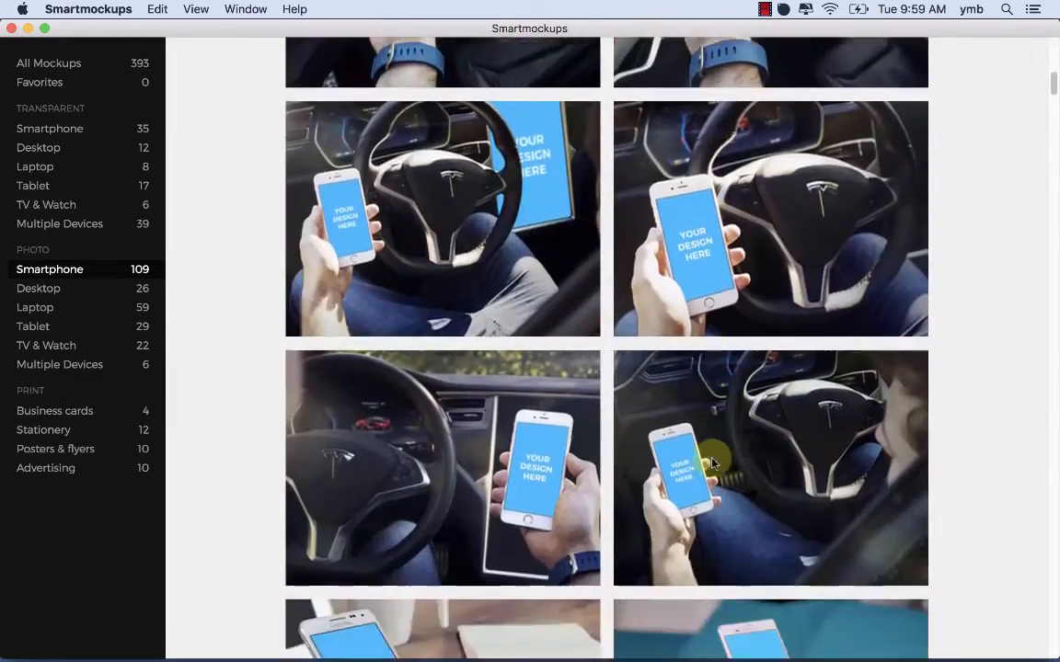
scroll(712, 463, "down", 15)
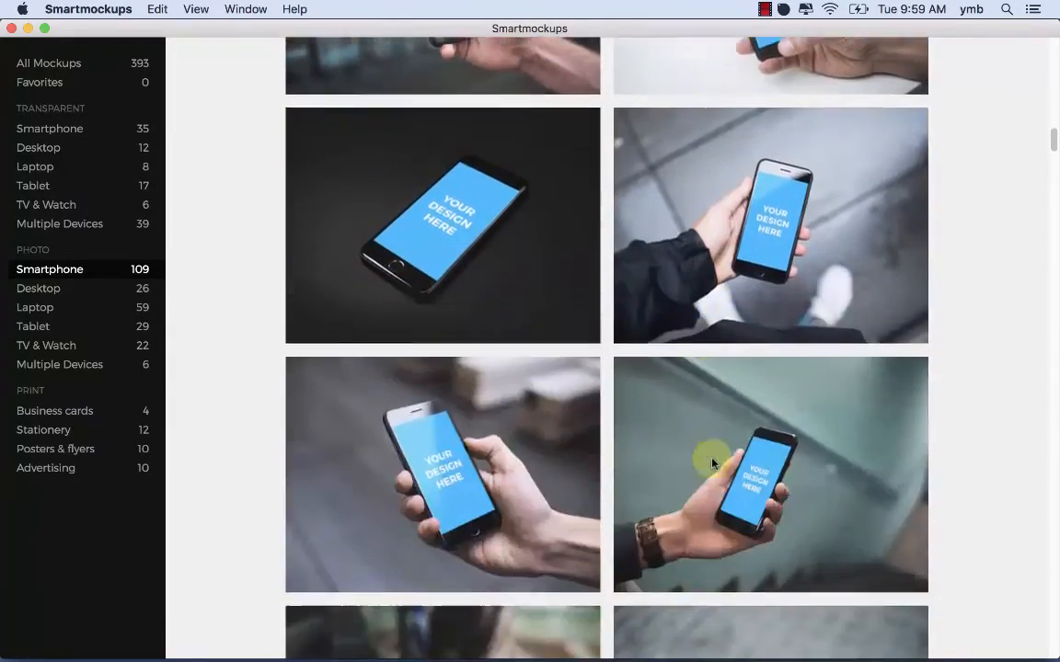
scroll(712, 463, "down", 12)
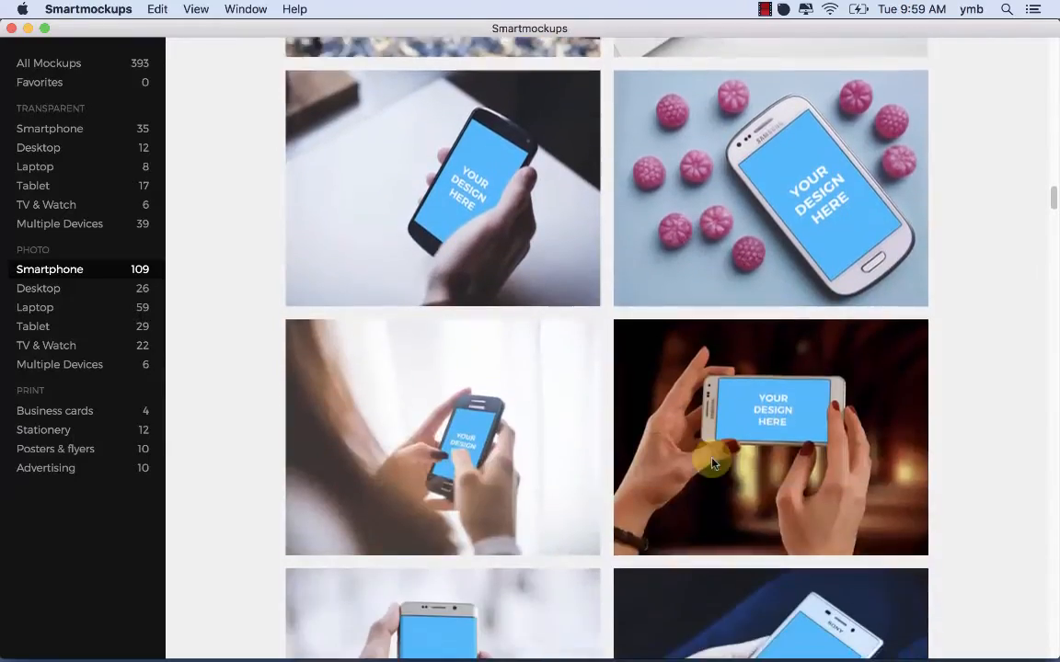
scroll(711, 462, "down", 15)
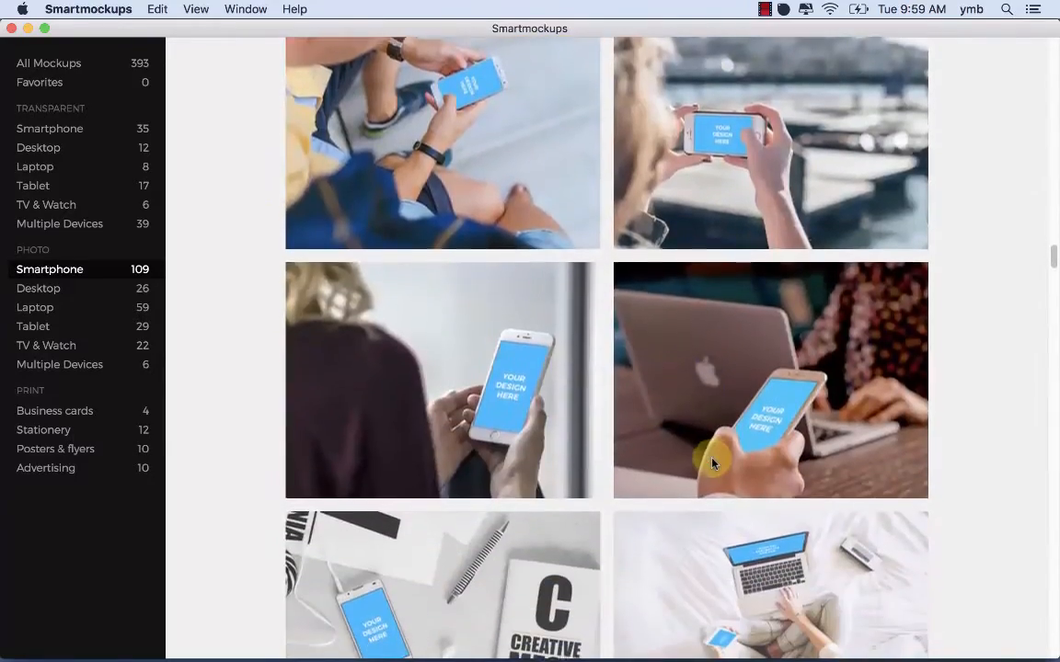
scroll(712, 463, "down", 9)
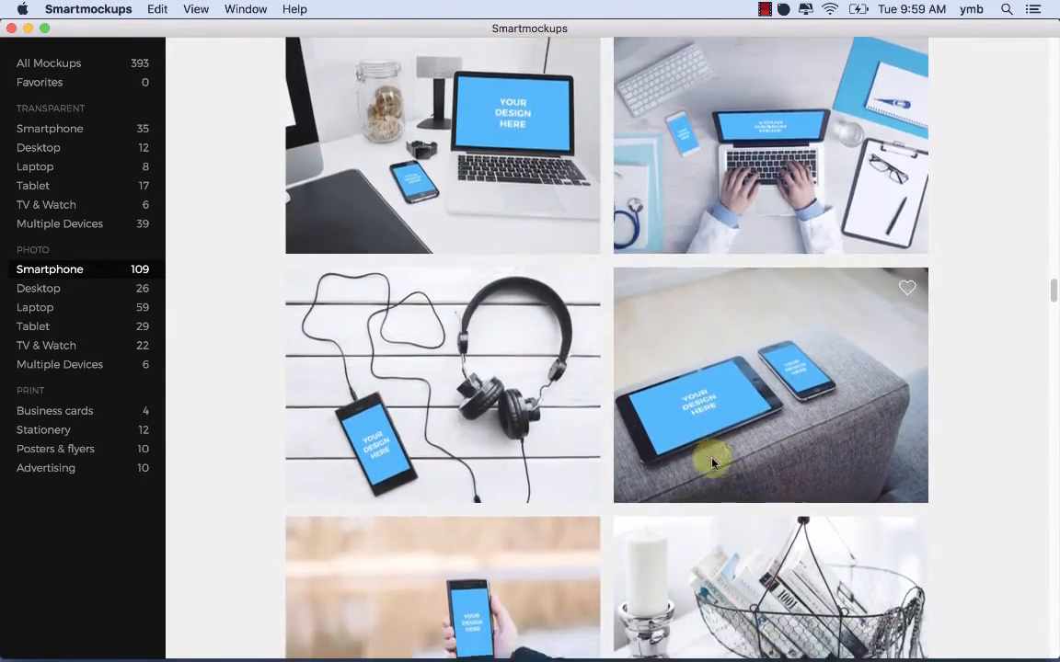
scroll(712, 463, "down", 10)
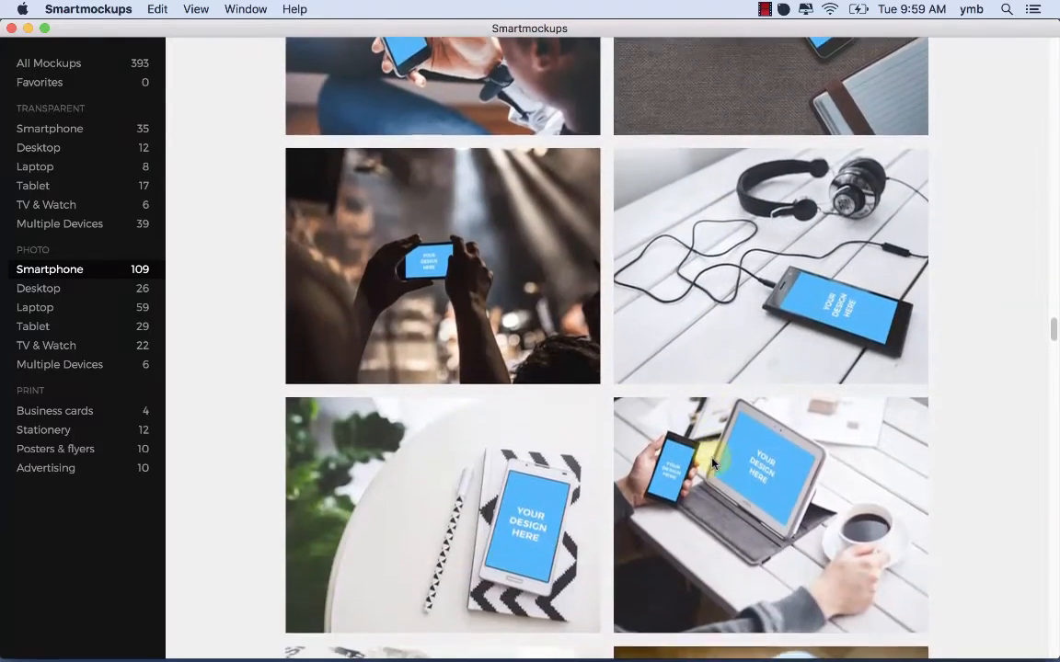
scroll(712, 463, "down", 6)
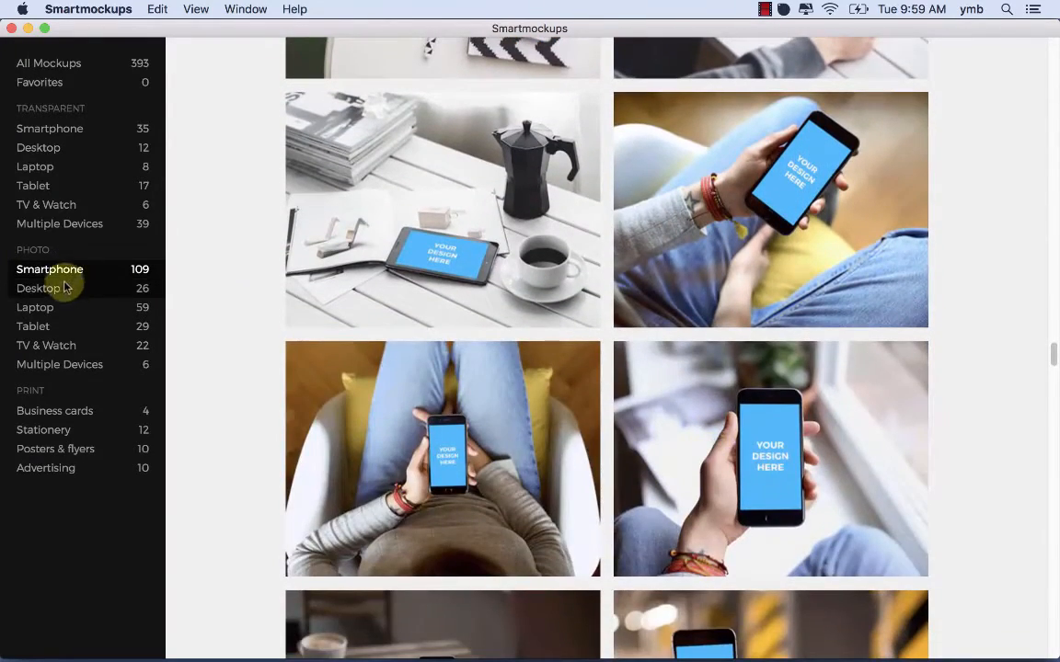
- Browse the photo Desktop mockups as far as the tilted iMac in a bright office
left_click(63, 288)
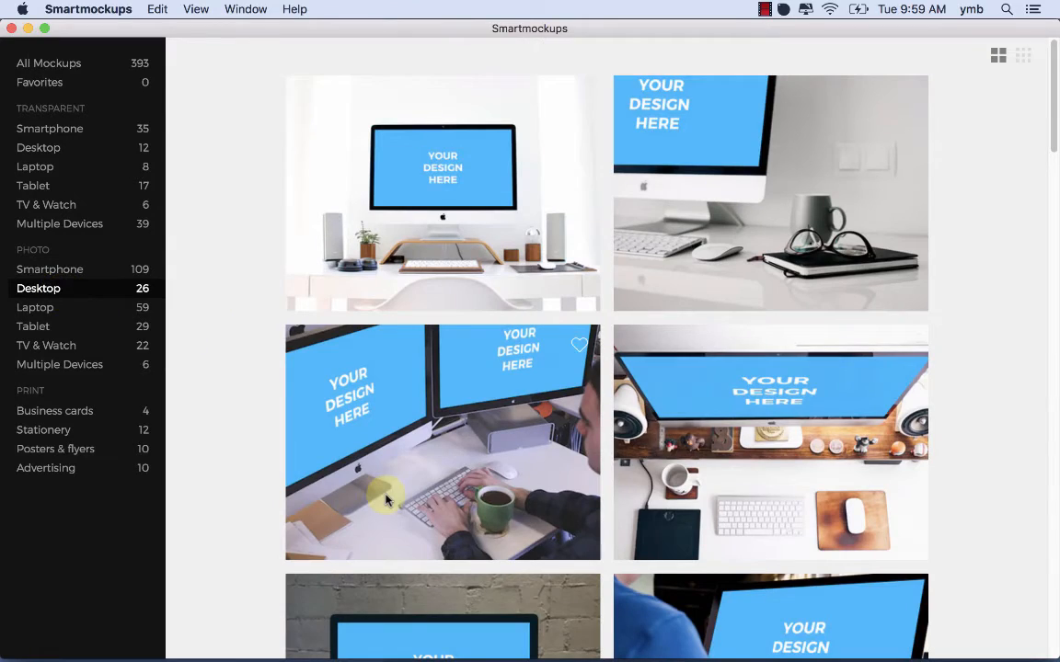
scroll(385, 500, "down", 15)
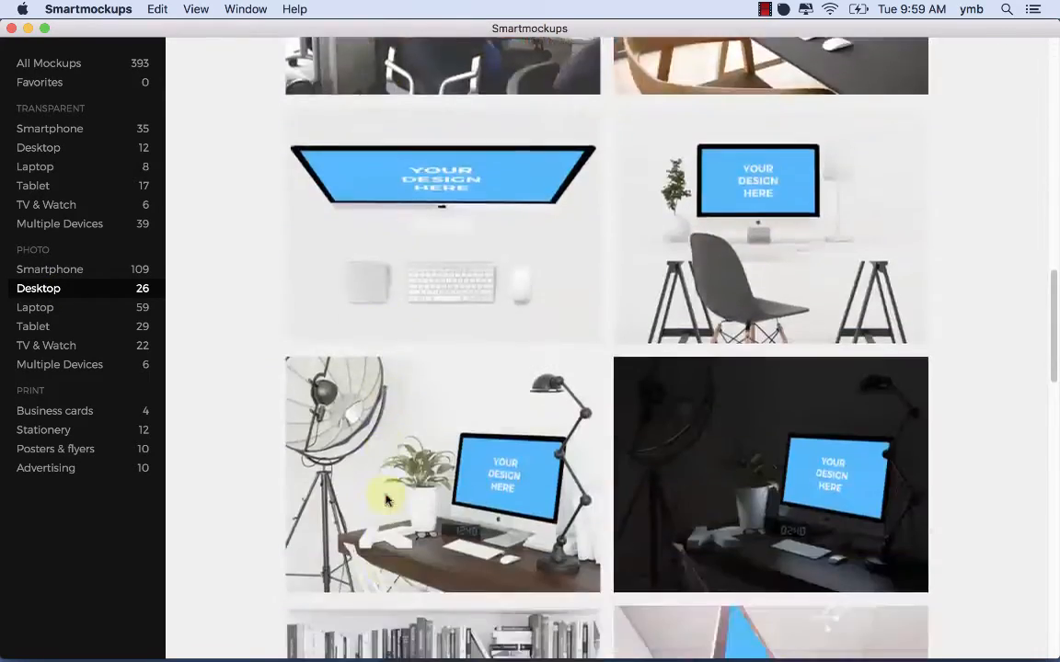
scroll(386, 499, "down", 4)
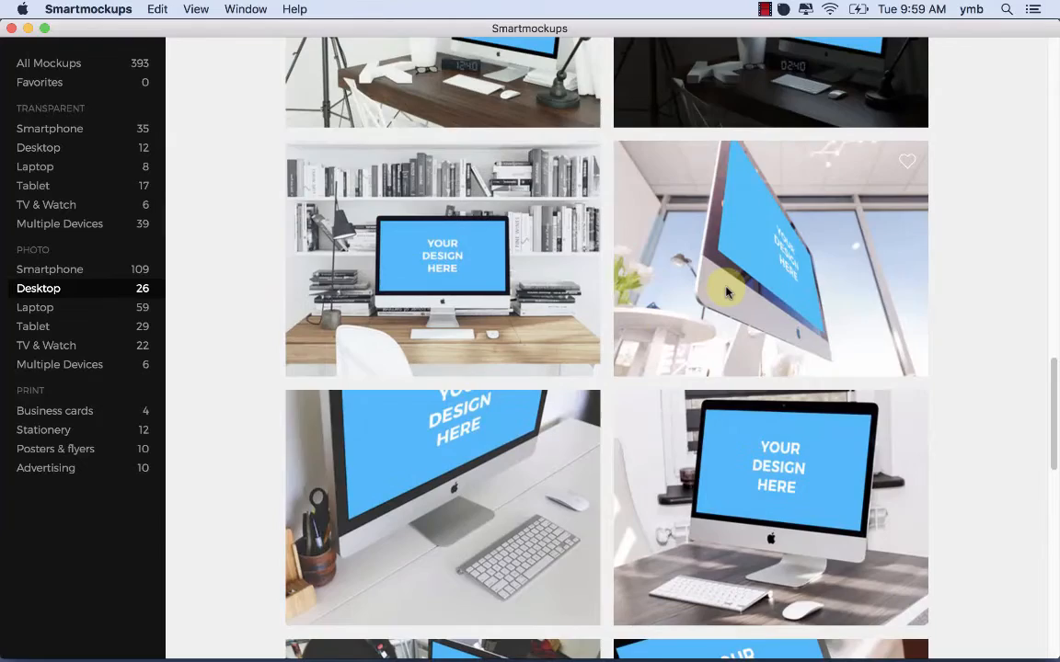
- Open the New 27" iMac with perspective in modern office mockup, and switch to Chrome to compare it with the Gifzign page
left_click(726, 292)
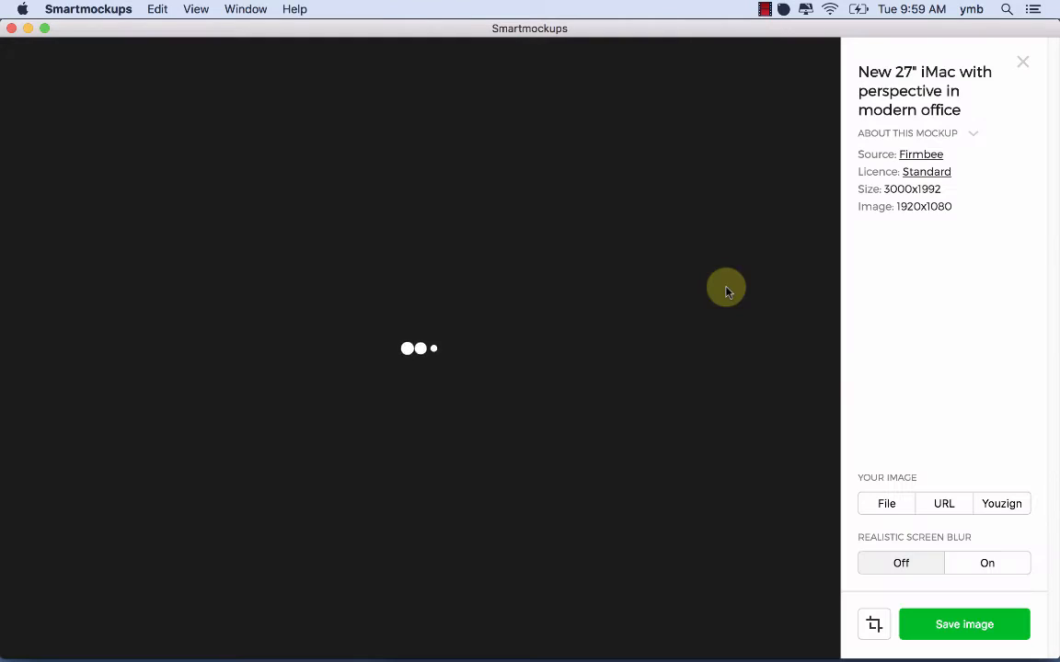
mouse_move(522, 634)
left_click(485, 639)
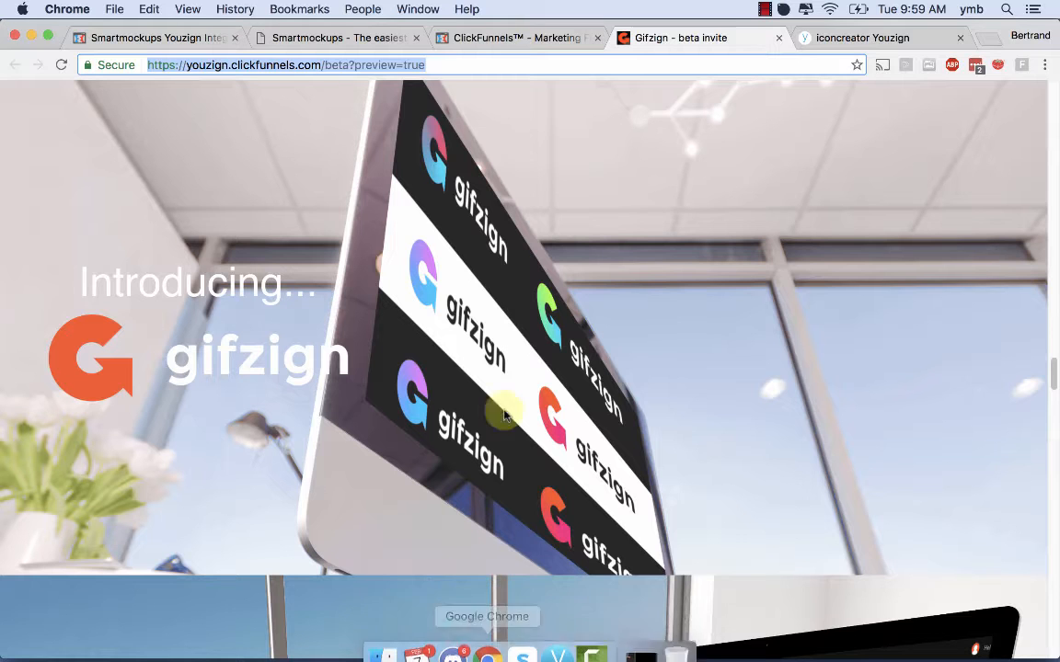
- Return from the Gifzign page's iMac banner to Smartmockups and display the image quality choices for saving the mockup
scroll(580, 386, "up", 2)
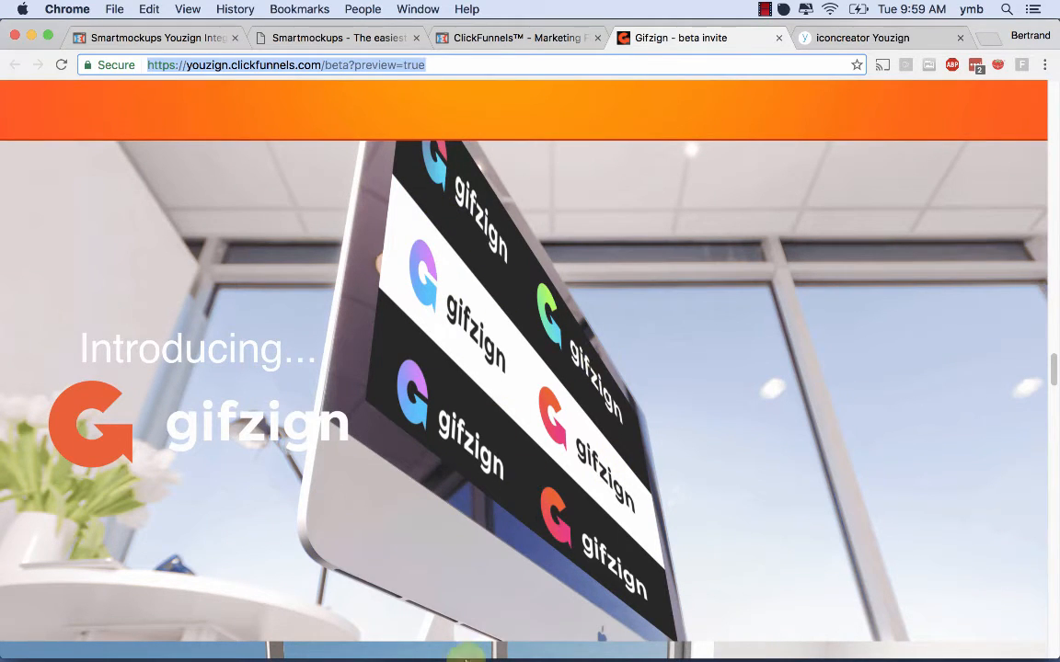
mouse_move(552, 655)
left_click(523, 640)
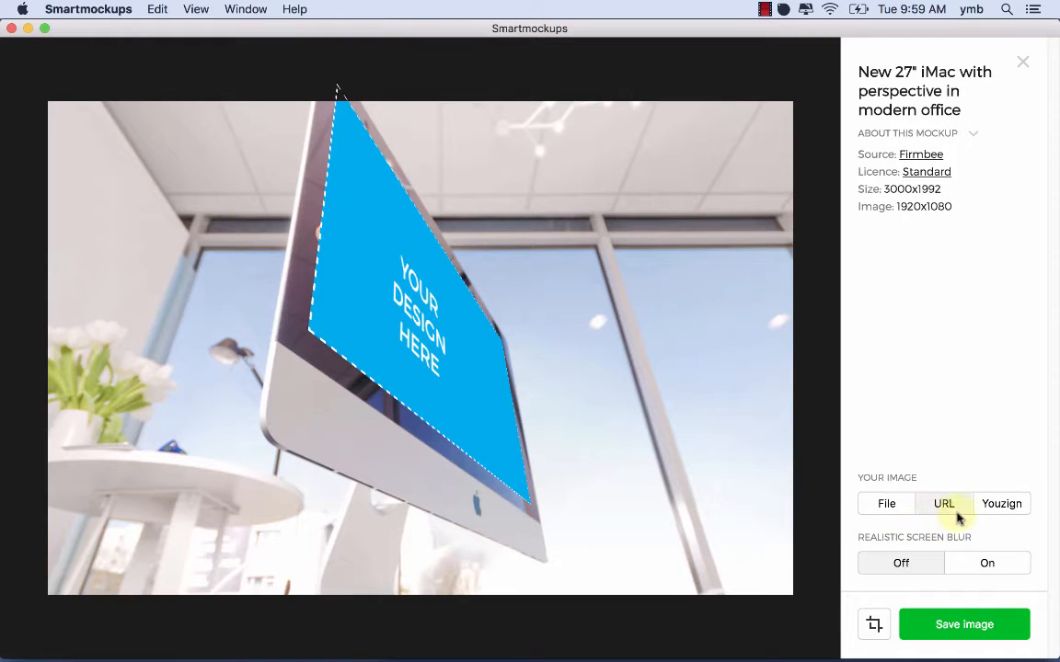
left_click(947, 623)
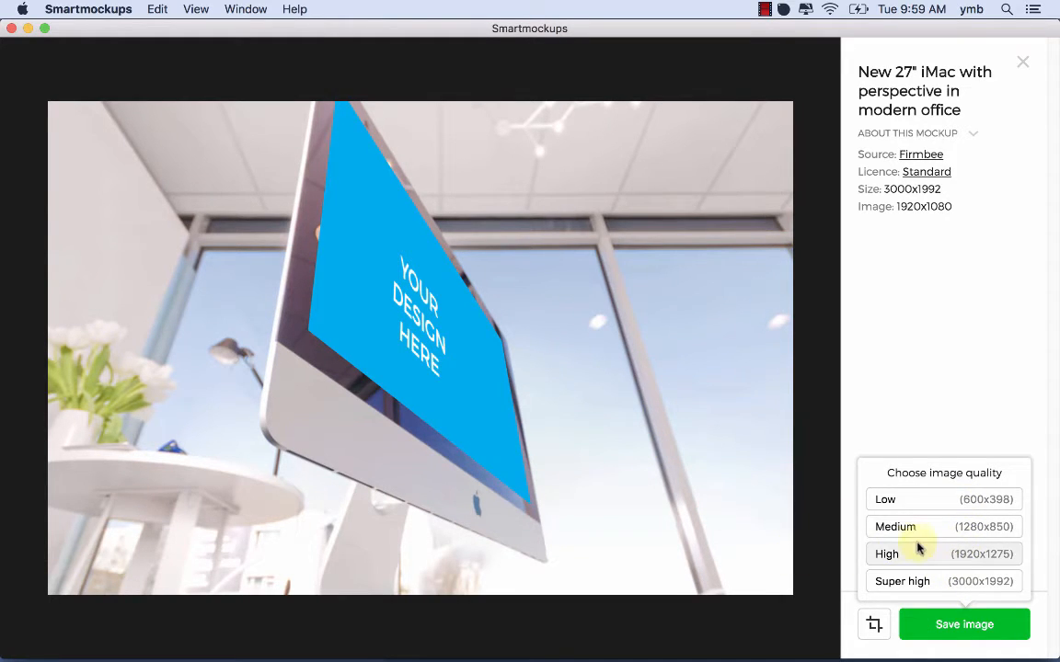
- Check the Gifzign banner in Chrome against the mockup's save quality choices, and switch back to Smartmockups
mouse_move(537, 651)
left_click(485, 638)
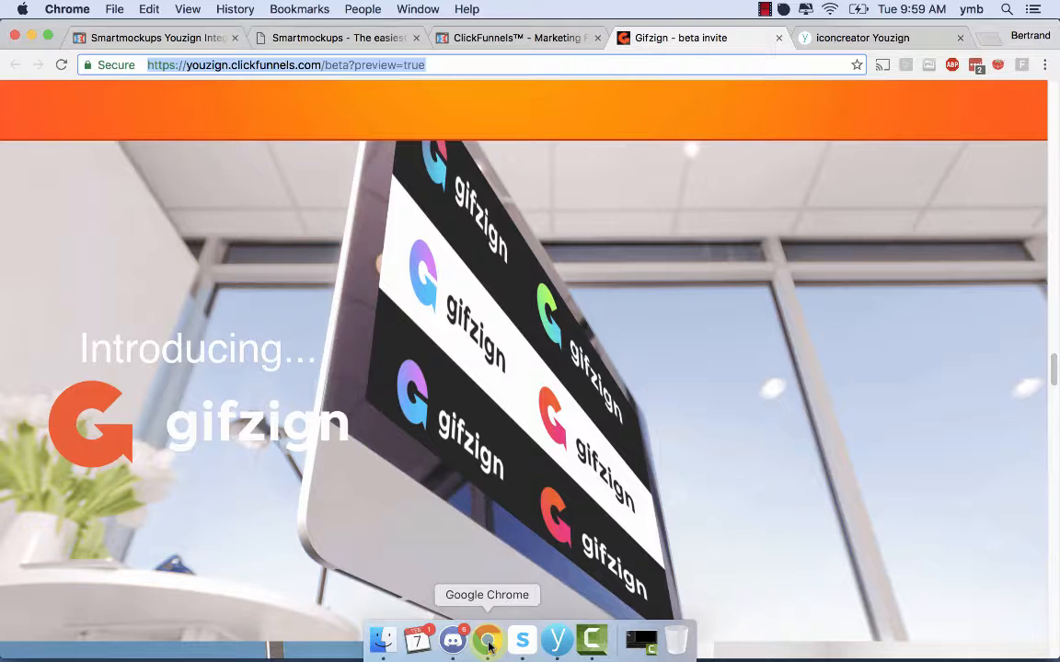
mouse_move(592, 655)
left_click(521, 638)
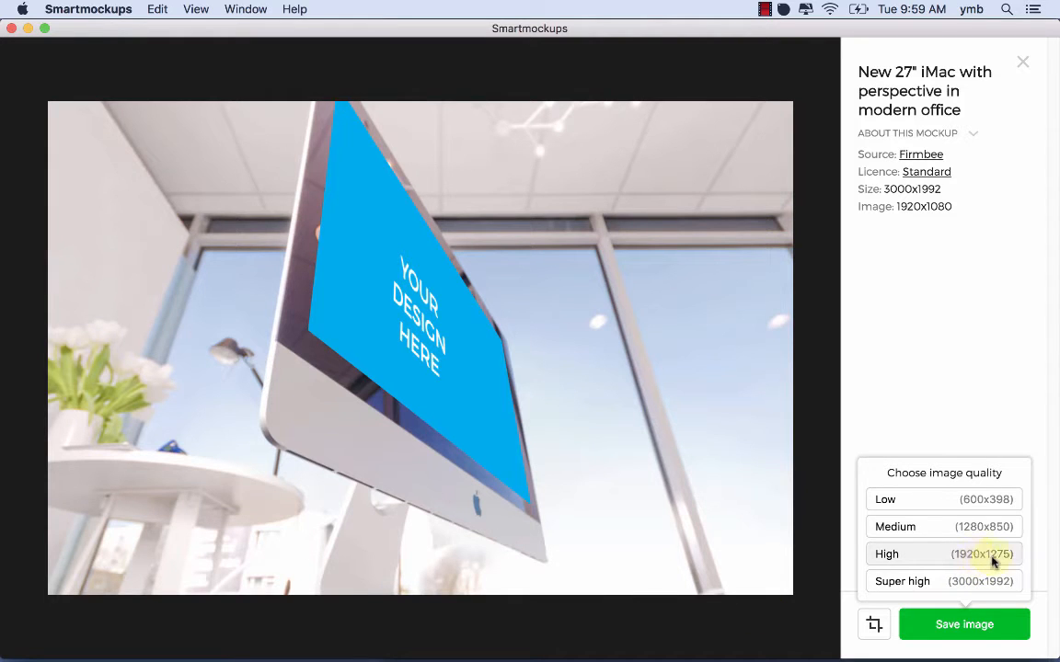
- Close the New 27" iMac with perspective in modern office mockup and browse the remaining photo Desktop mockups
left_click(1024, 67)
scroll(624, 361, "down", 10)
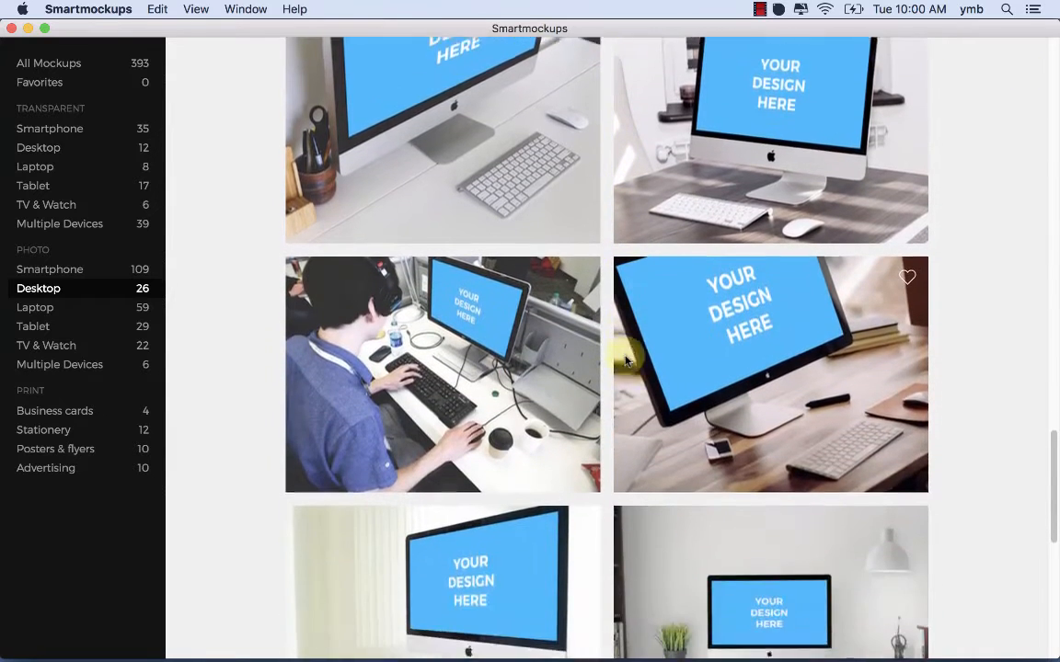
scroll(624, 360, "down", 4)
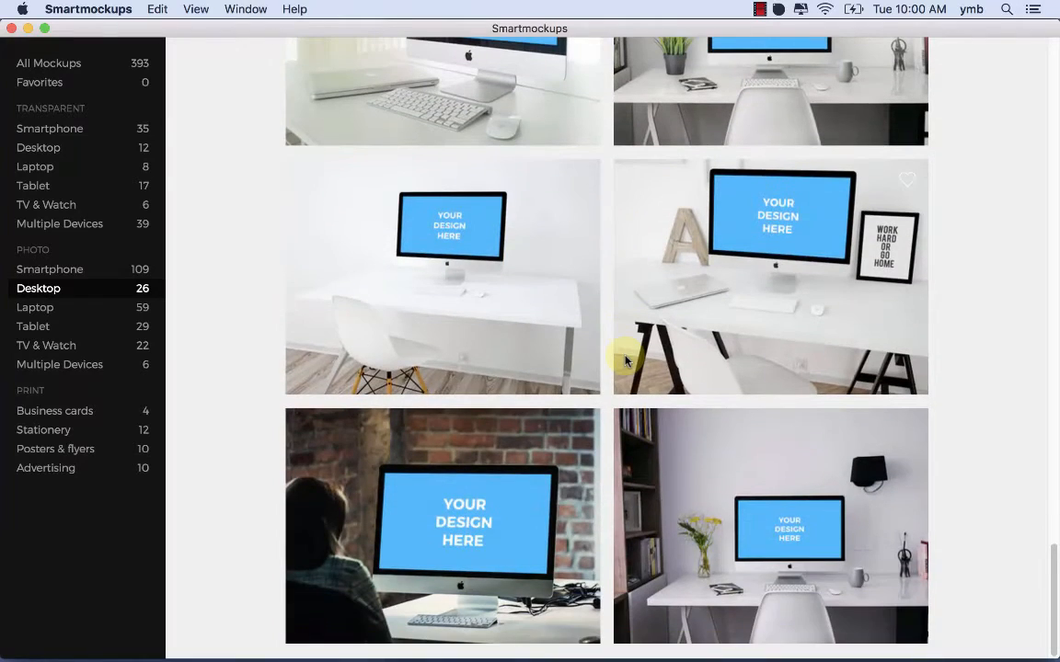
- Look through the photo Laptop mockups from the start to the end of the category
left_click(46, 307)
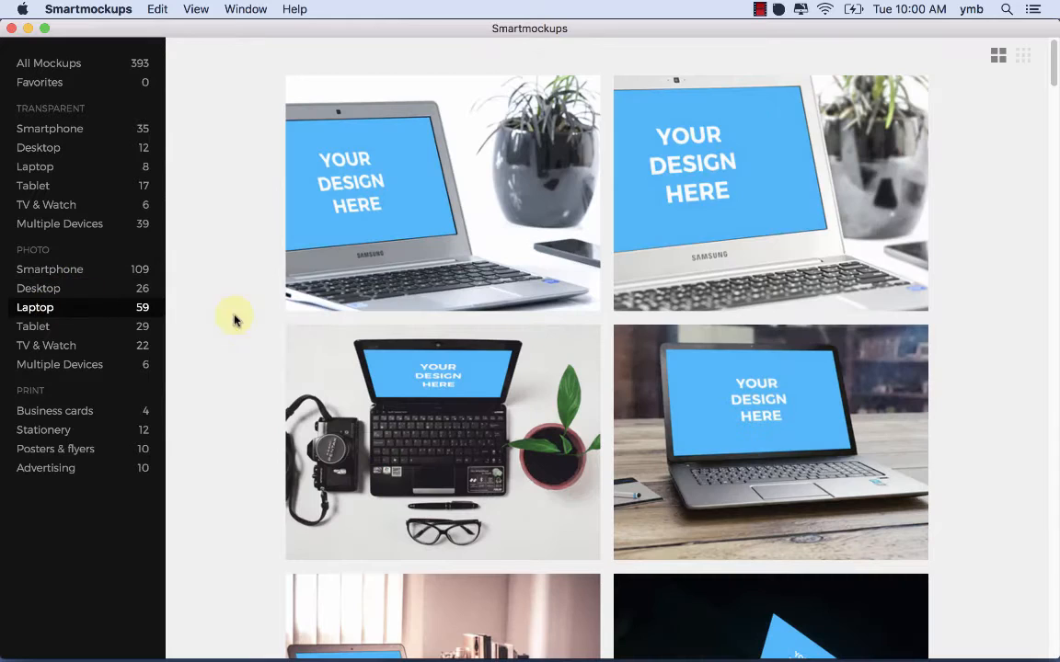
scroll(309, 356, "down", 10)
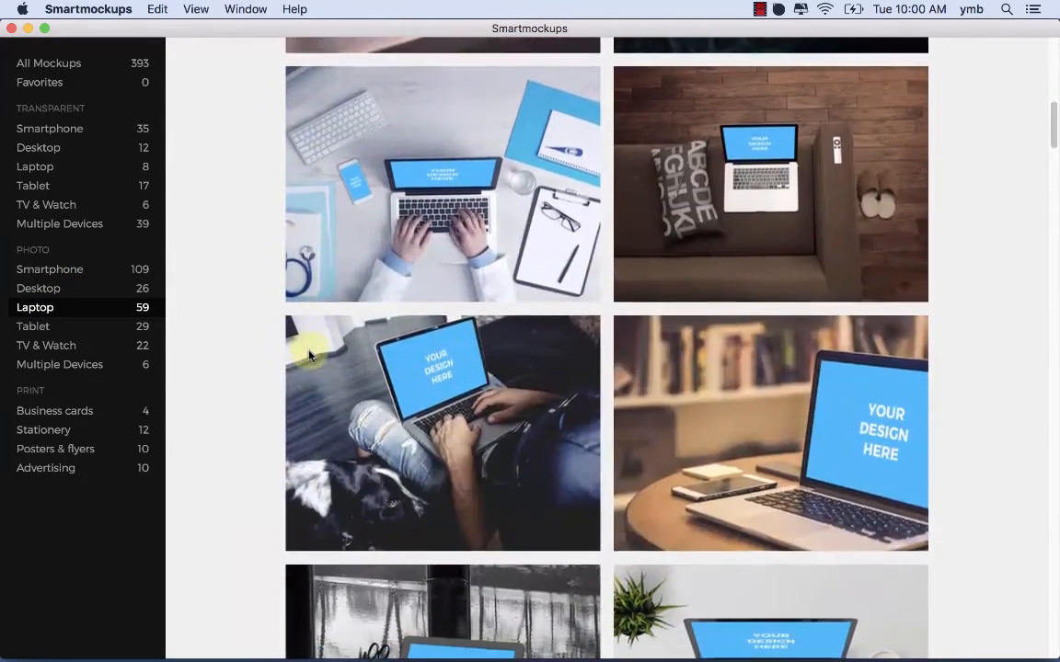
scroll(309, 356, "down", 8)
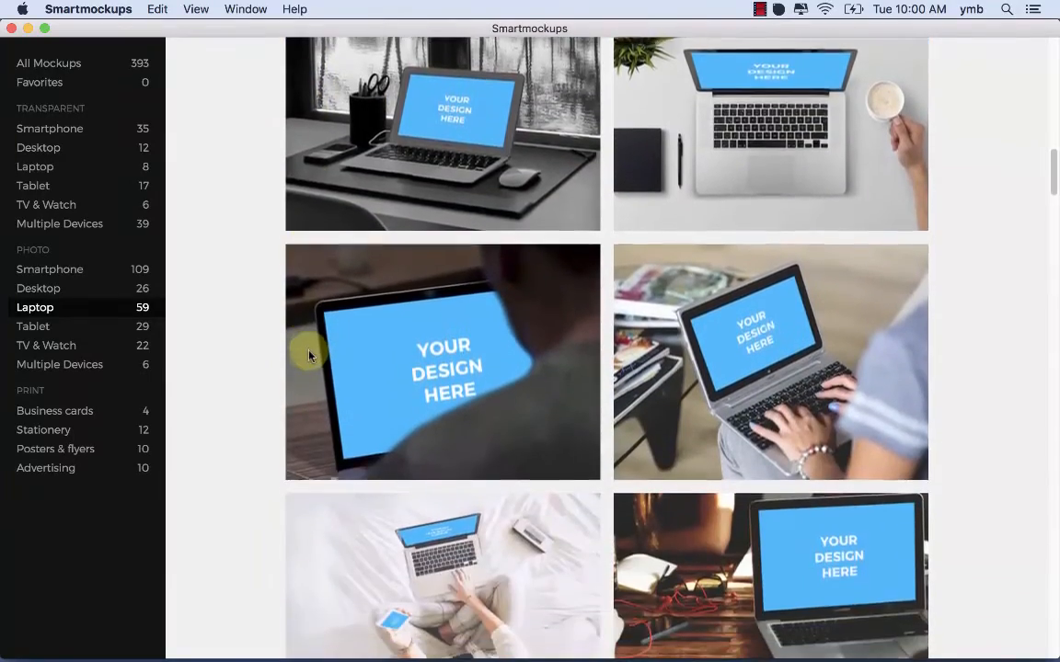
scroll(309, 356, "down", 6)
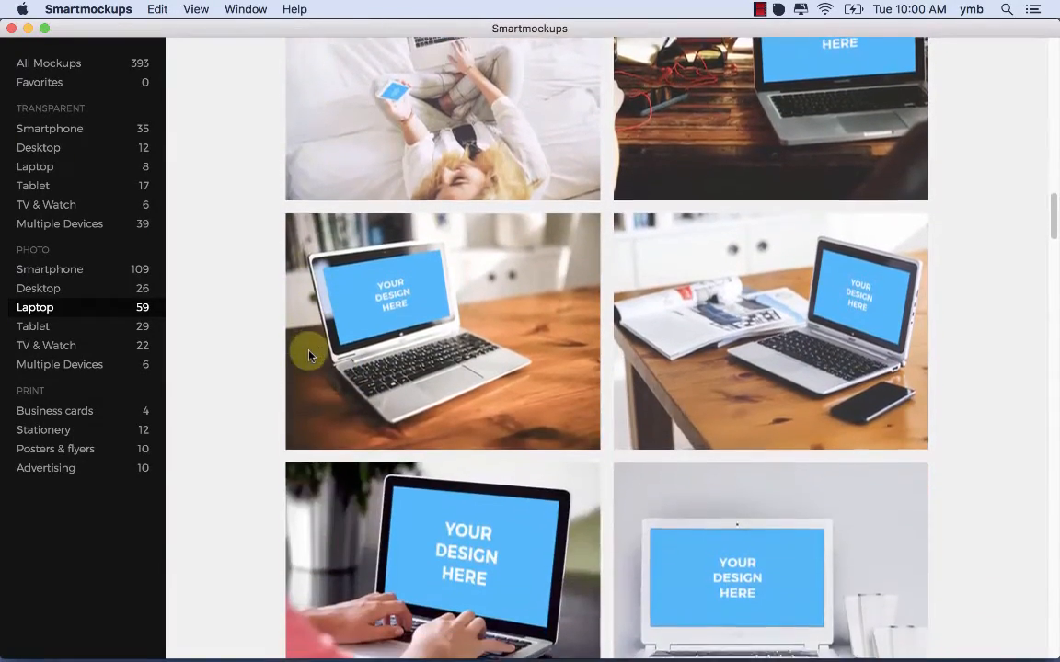
scroll(309, 355, "down", 6)
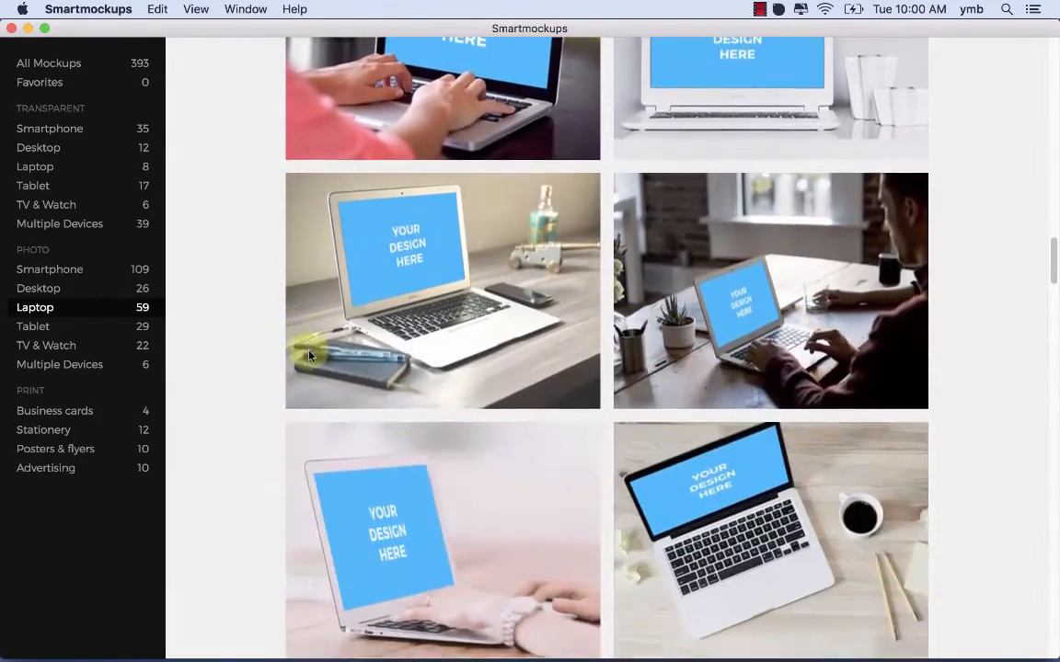
scroll(309, 356, "down", 8)
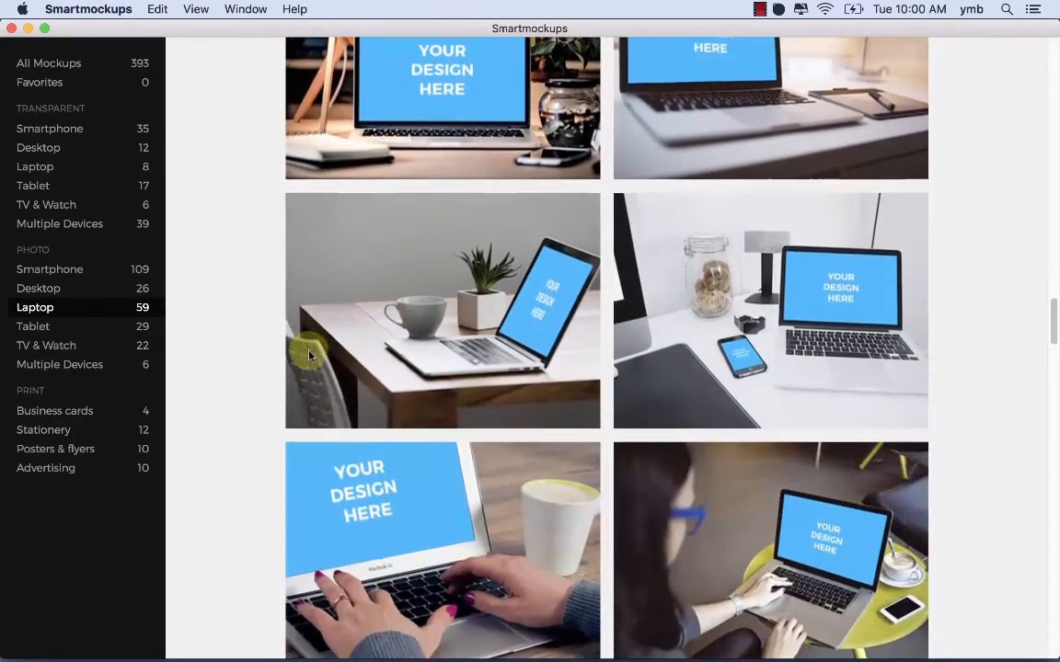
scroll(309, 356, "down", 8)
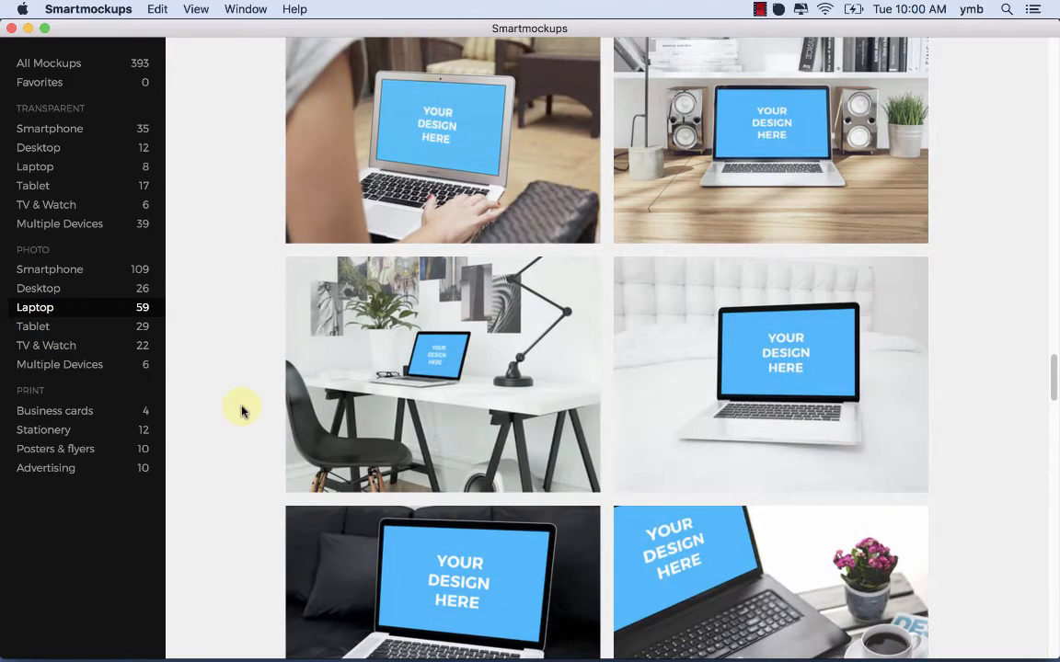
scroll(242, 411, "down", 7)
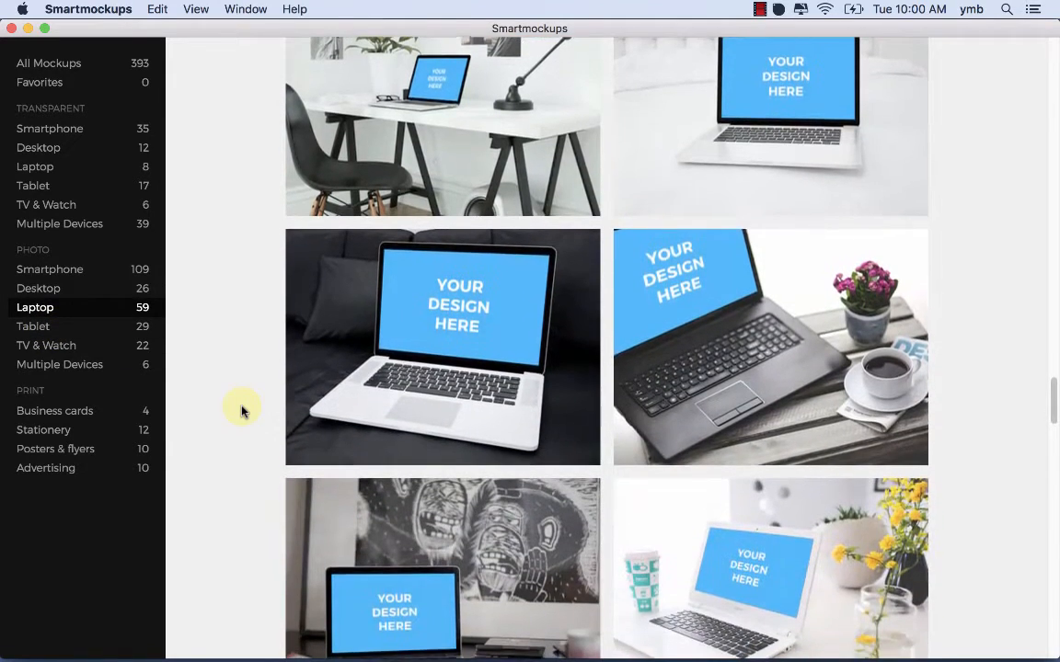
scroll(242, 411, "down", 5)
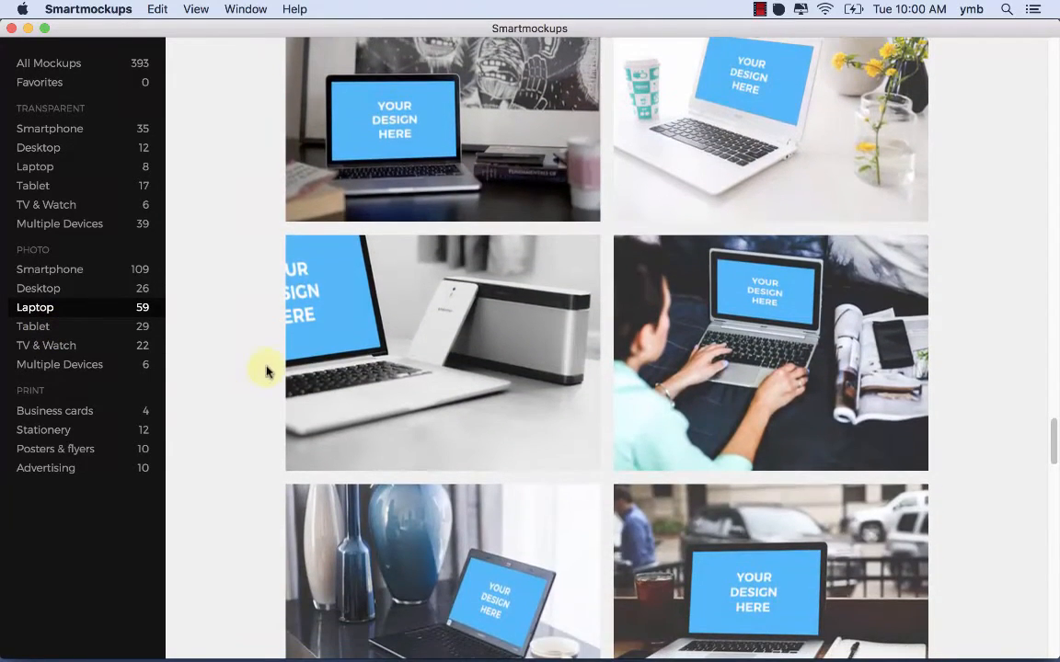
scroll(342, 358, "down", 10)
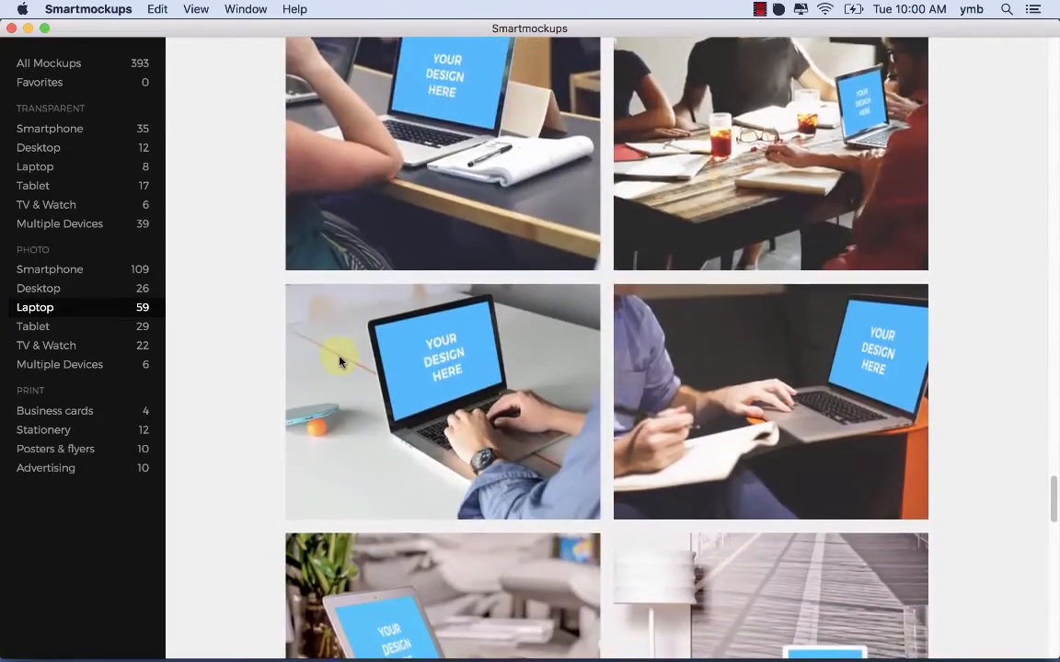
scroll(340, 362, "down", 2)
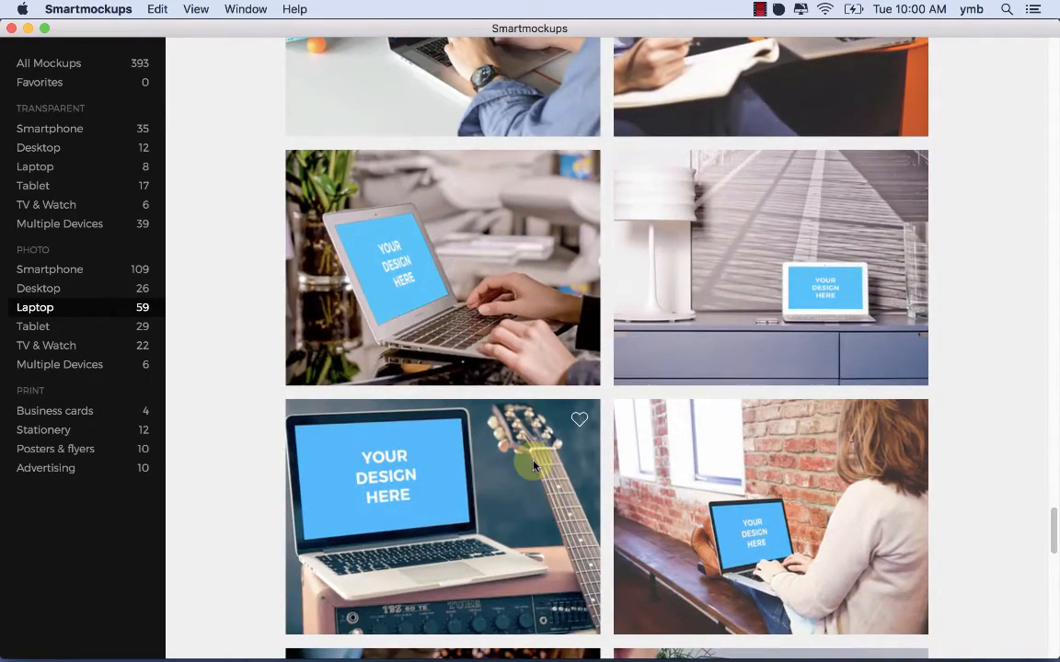
scroll(534, 467, "down", 12)
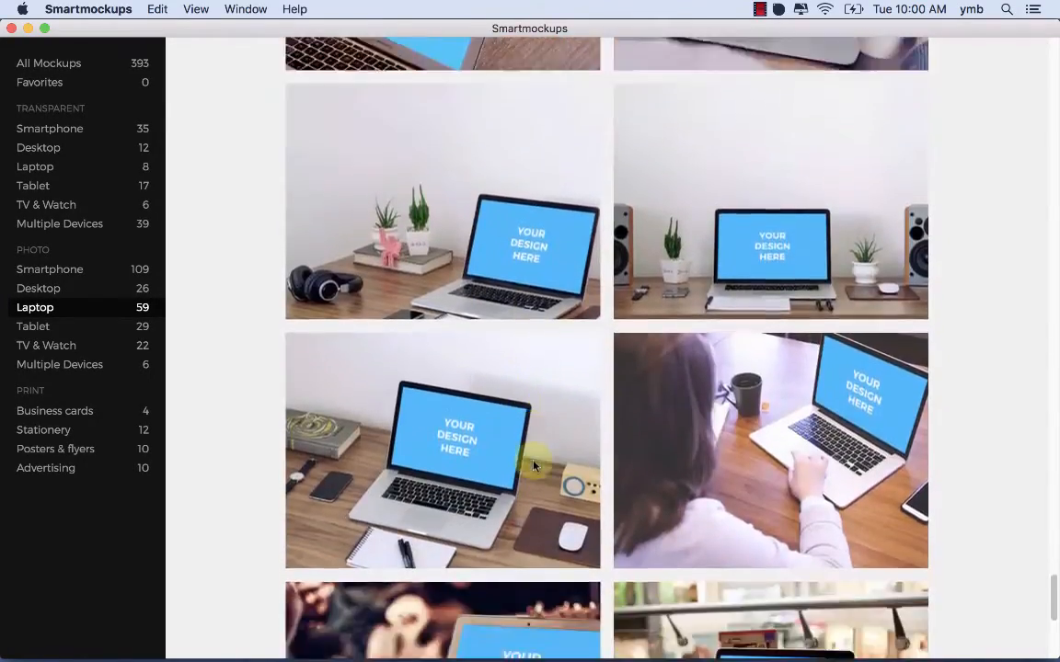
scroll(534, 466, "down", 6)
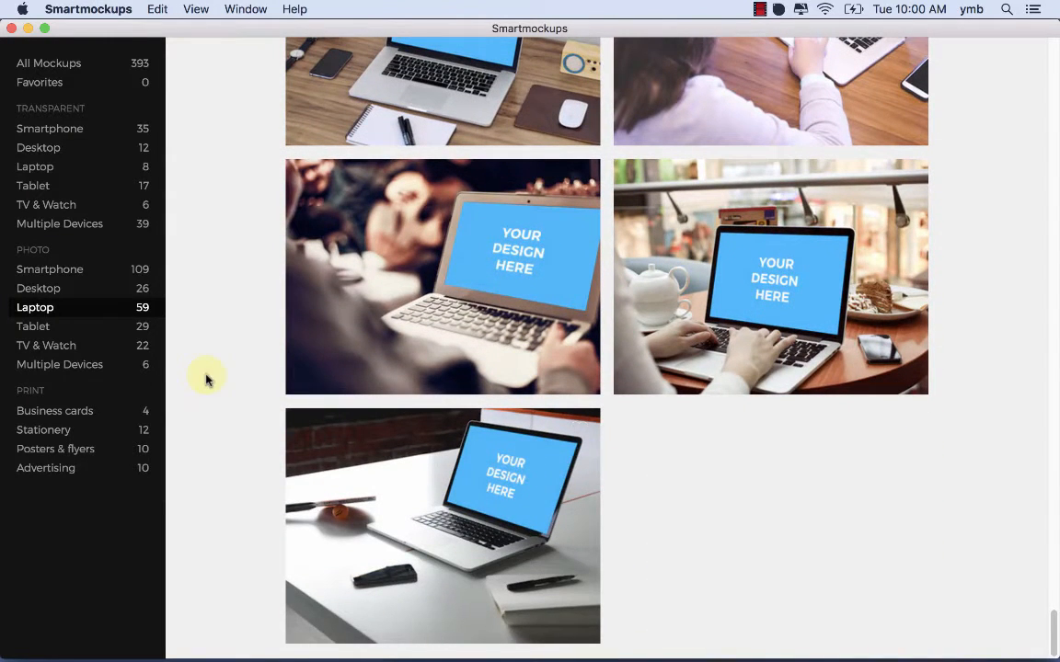
- Browse the photo Tablet mockups as far as the white tablet lying beside an iMac keyboard and mouse
left_click(58, 328)
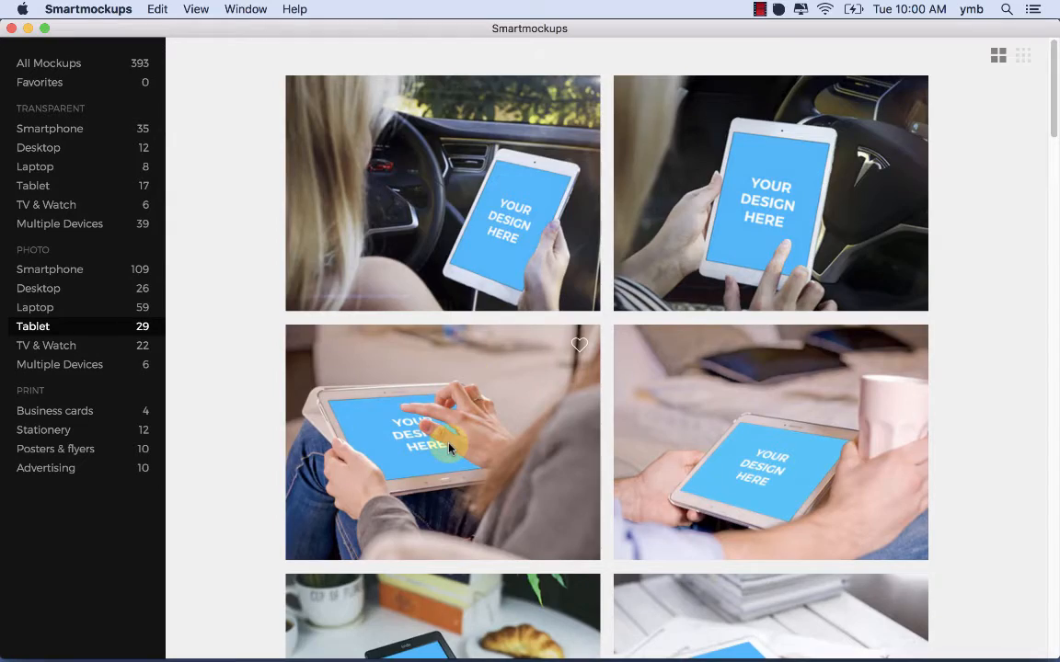
scroll(449, 442, "down", 10)
scroll(450, 448, "down", 7)
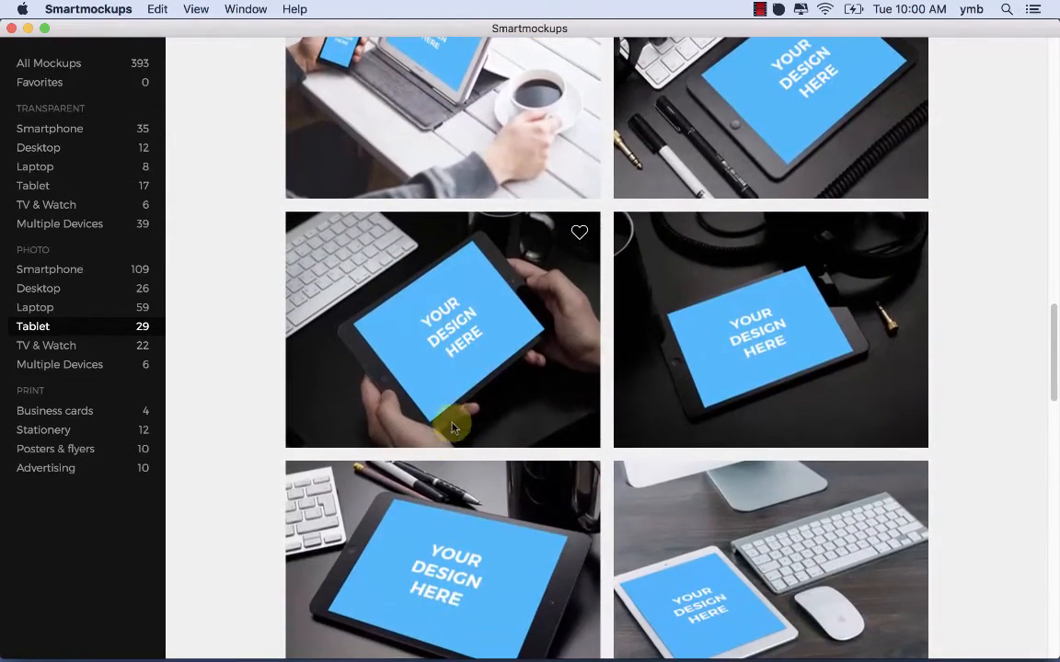
scroll(433, 420, "down", 3)
scroll(433, 419, "down", 6)
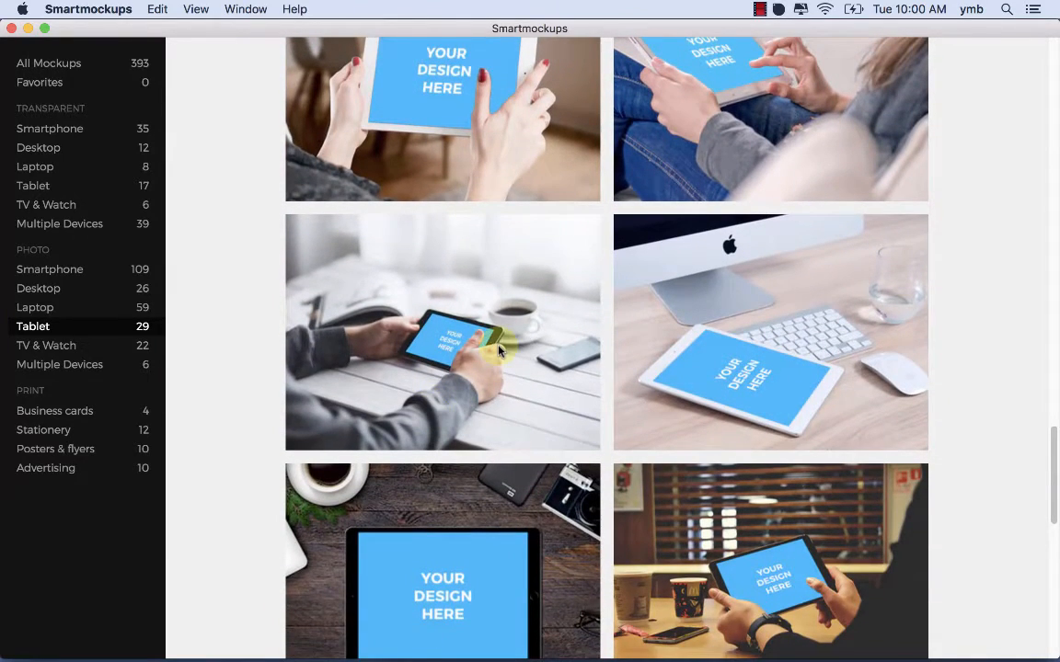
- Mark the mockup of the white tablet beside the iMac as a favorite, and display the Favorites collection
scroll(621, 334, "up", 1)
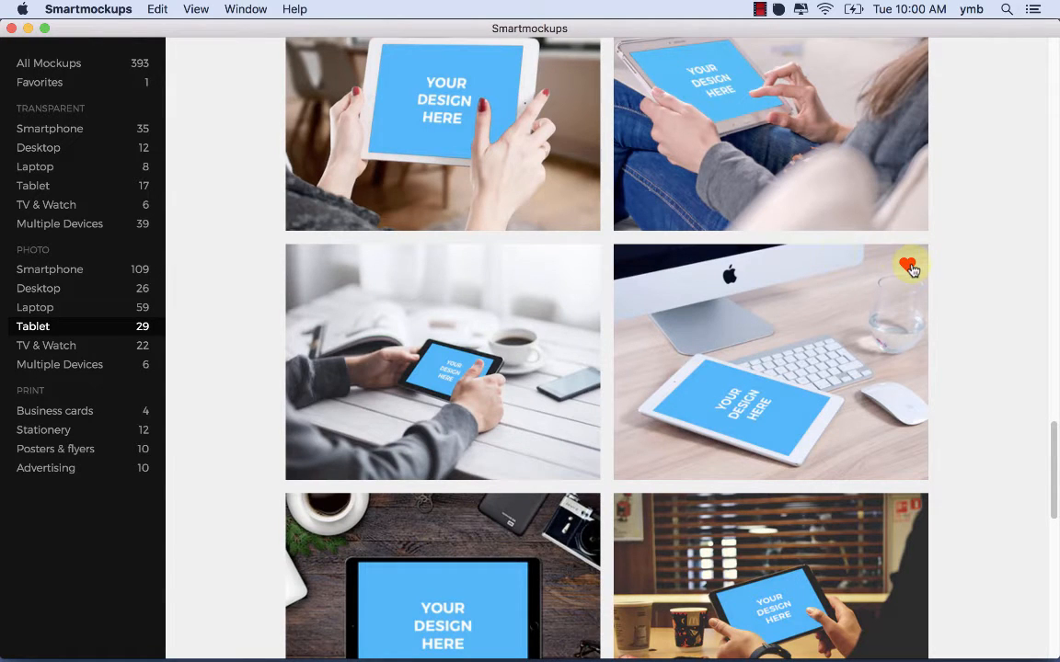
left_click(41, 82)
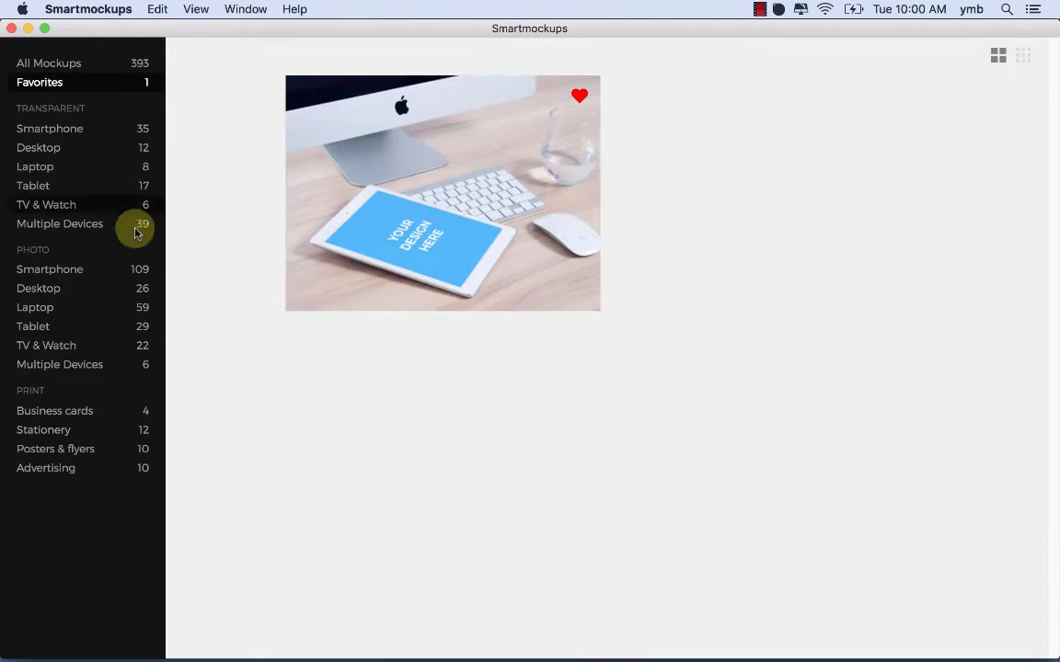
- Browse the photo Multiple Devices mockups and the print Business cards mockups
left_click(50, 362)
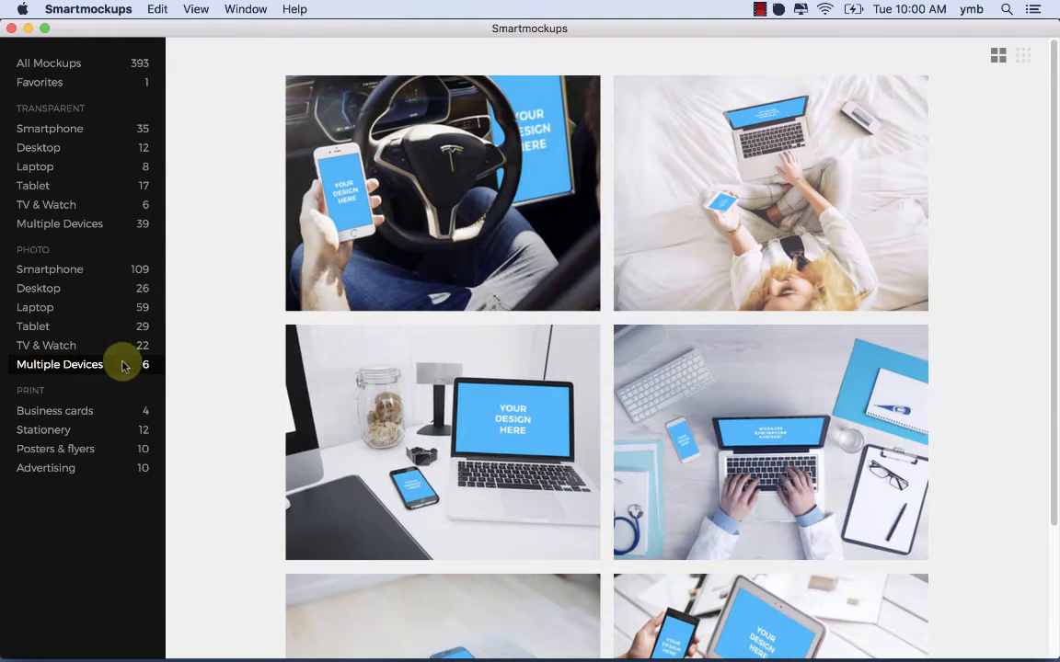
scroll(321, 386, "down", 5)
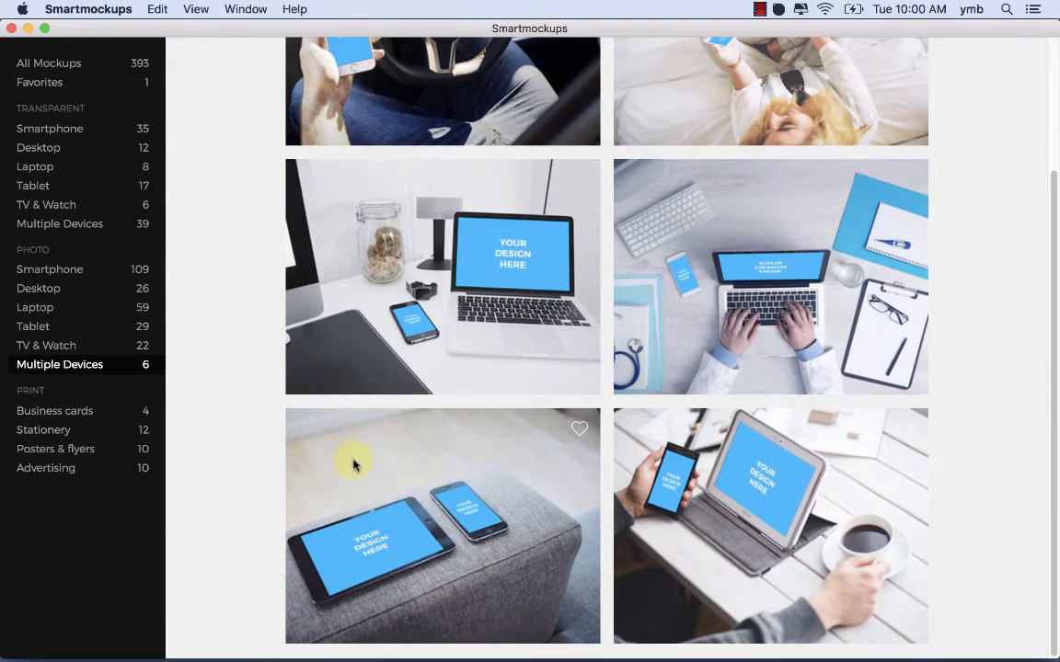
scroll(353, 468, "up", 5)
left_click(66, 414)
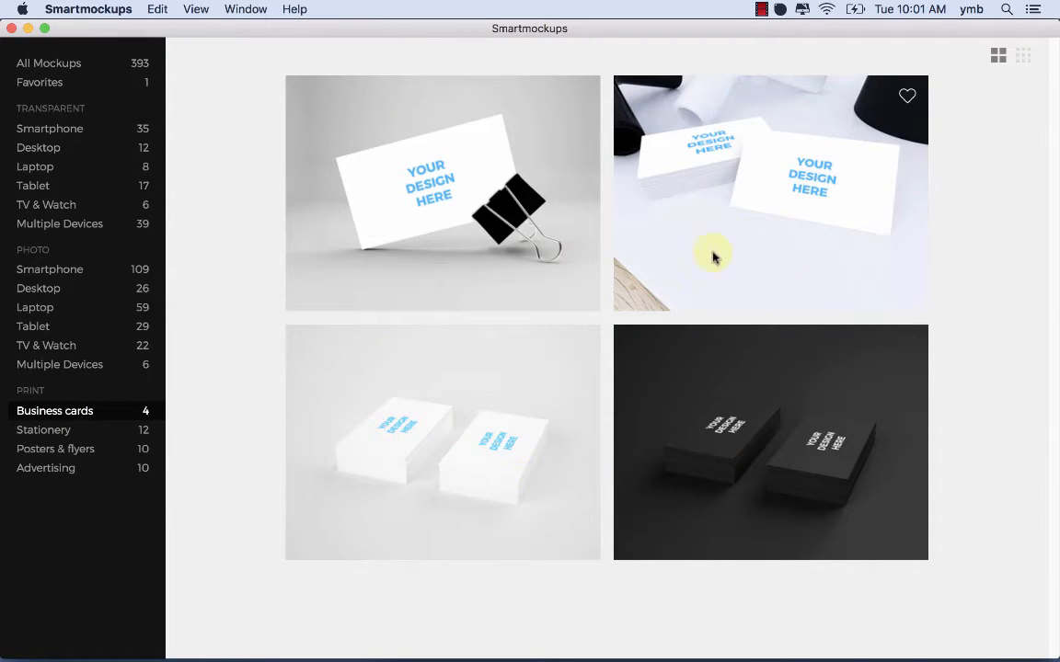
- Browse the print Stationery mockups and preview the image options of Minimalistic branding with basic stationery, closing it again
left_click(49, 429)
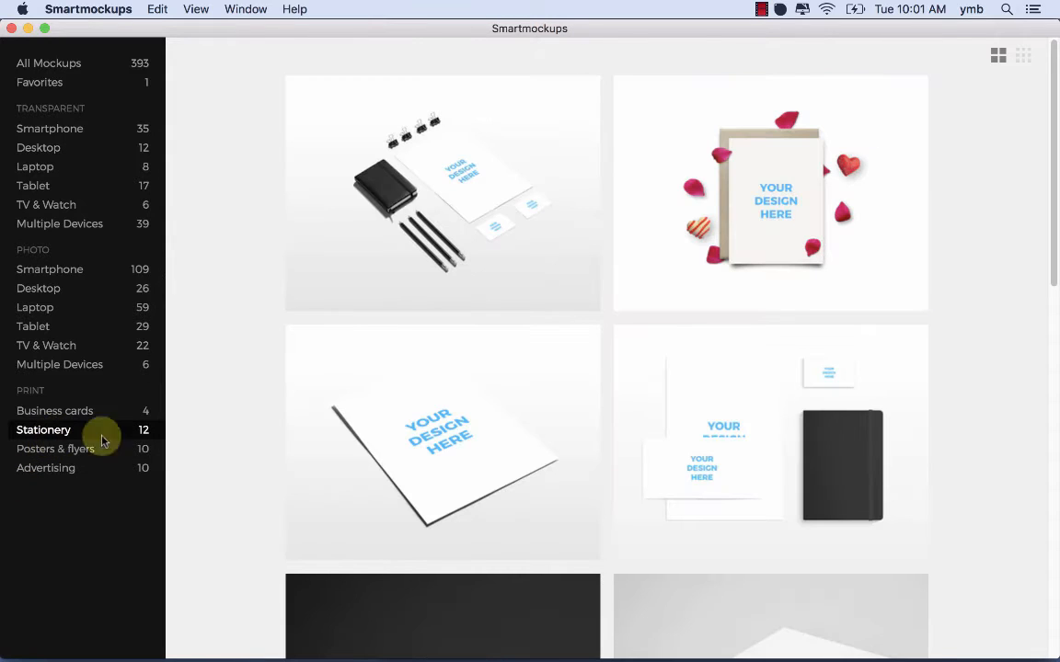
scroll(389, 457, "down", 10)
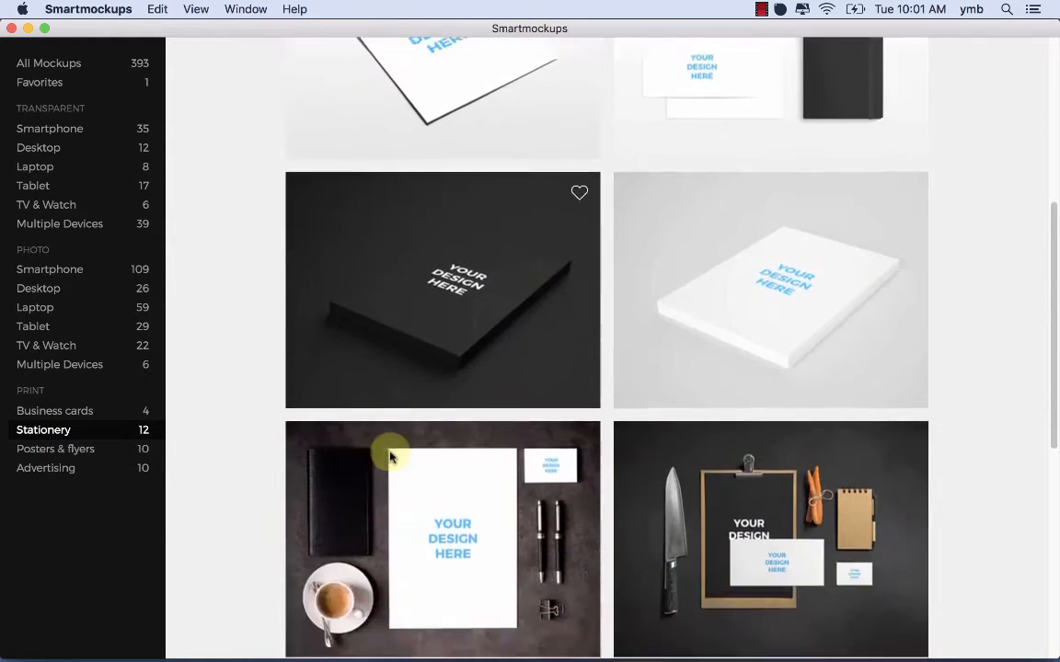
scroll(389, 457, "down", 3)
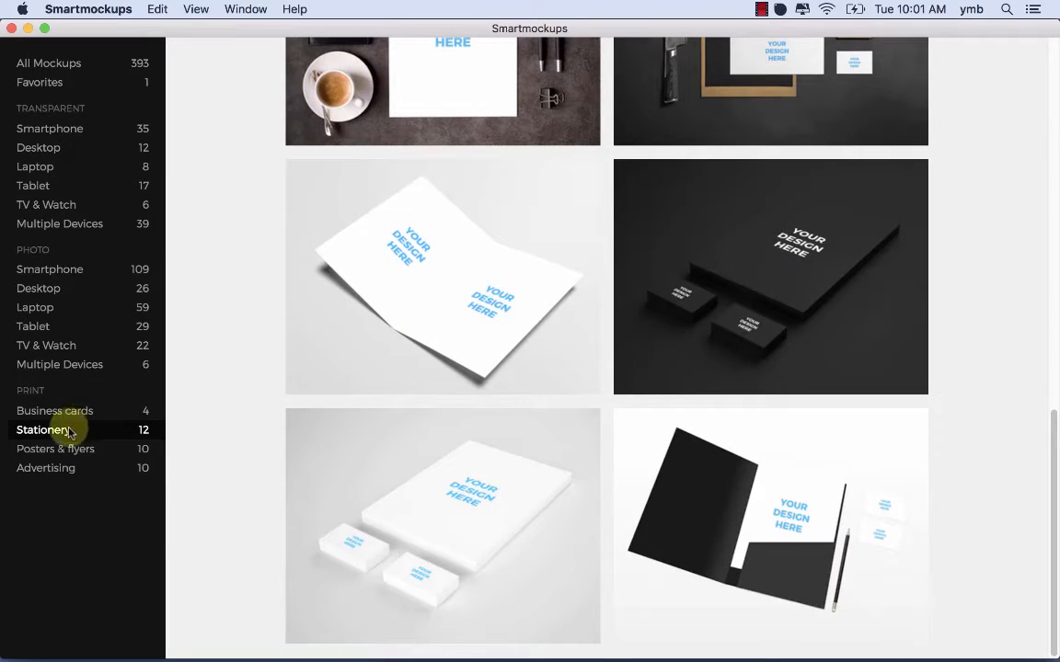
left_click(404, 503)
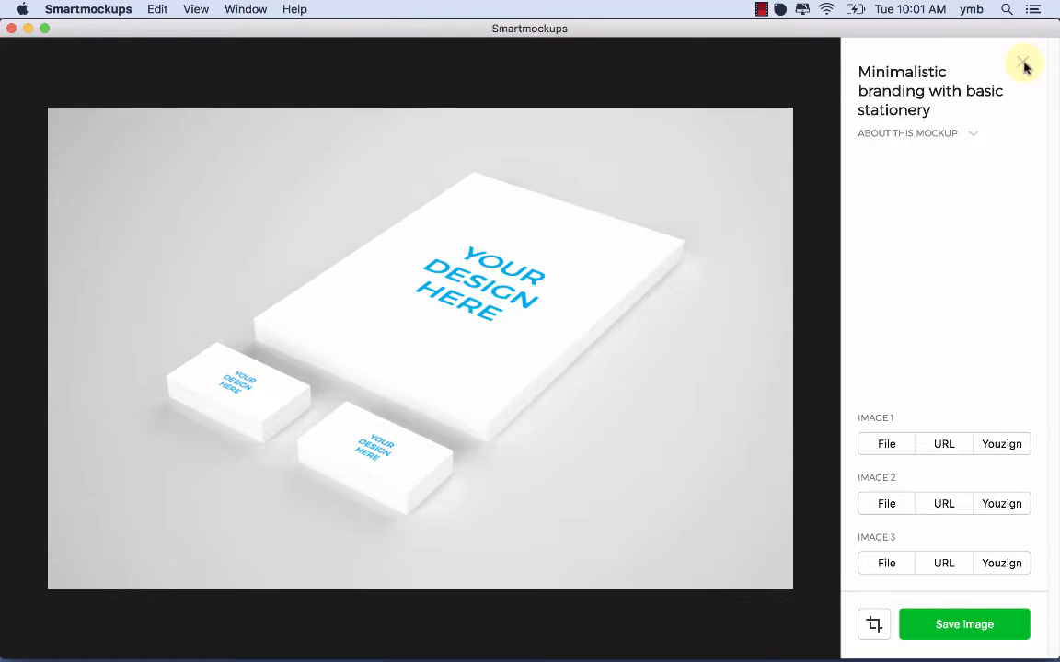
left_click(1022, 64)
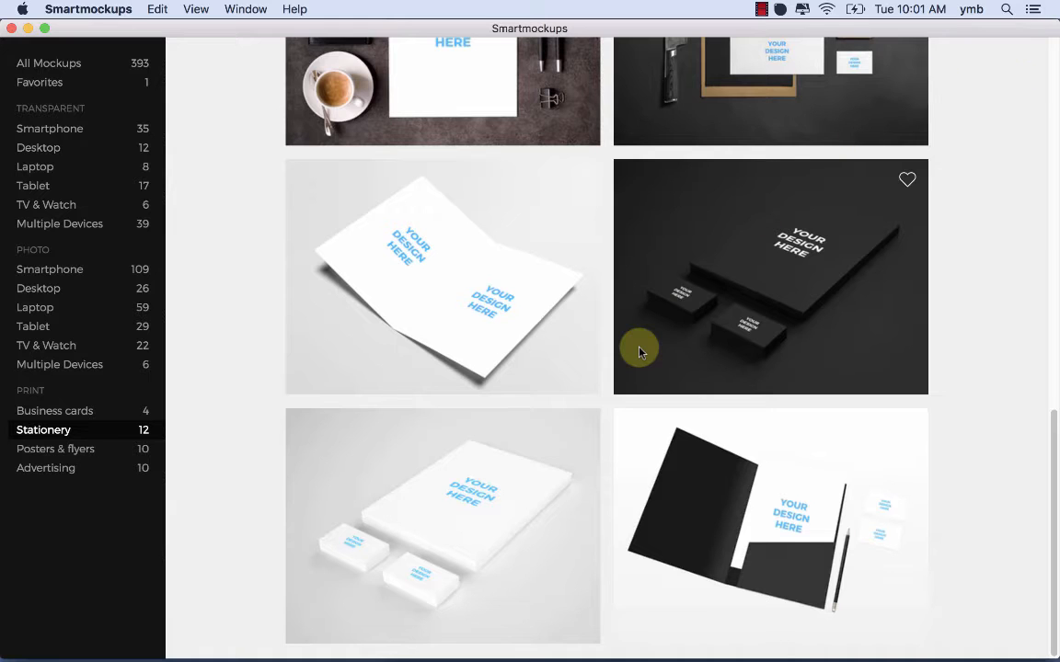
- Browse the print Posters & flyers mockups and the print Advertising mockups
left_click(74, 451)
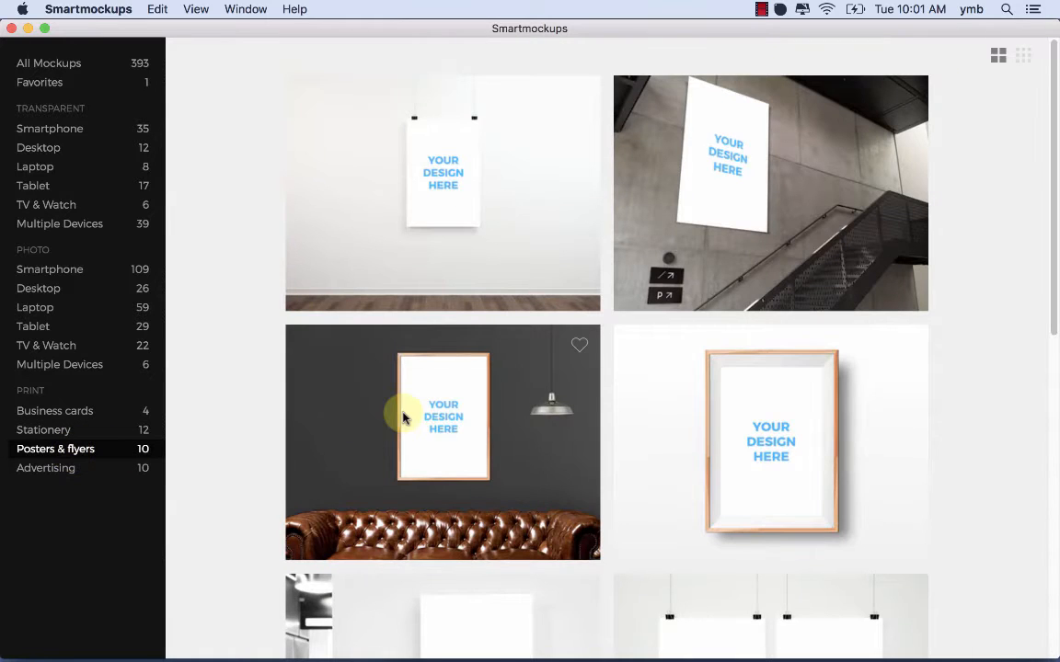
scroll(402, 416, "down", 10)
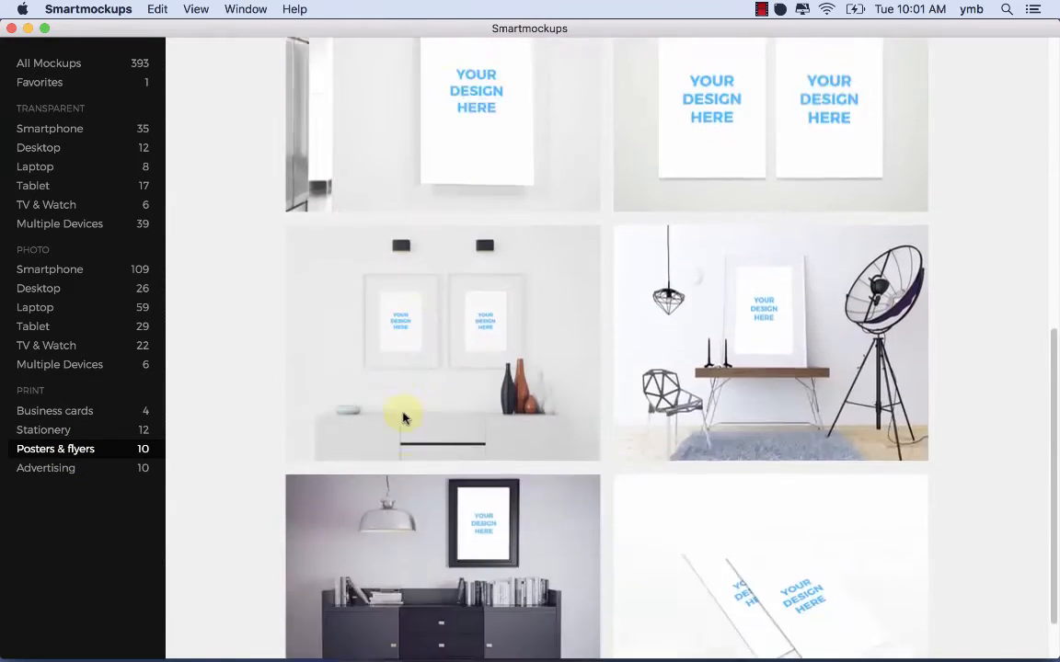
scroll(402, 417, "down", 2)
left_click(46, 468)
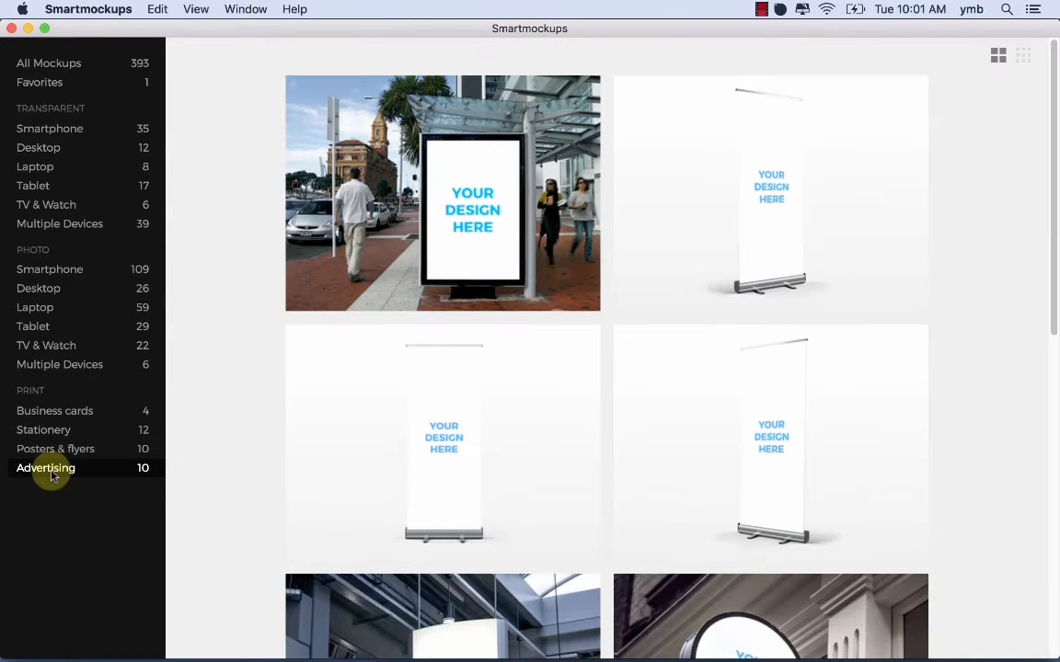
scroll(362, 477, "down", 7)
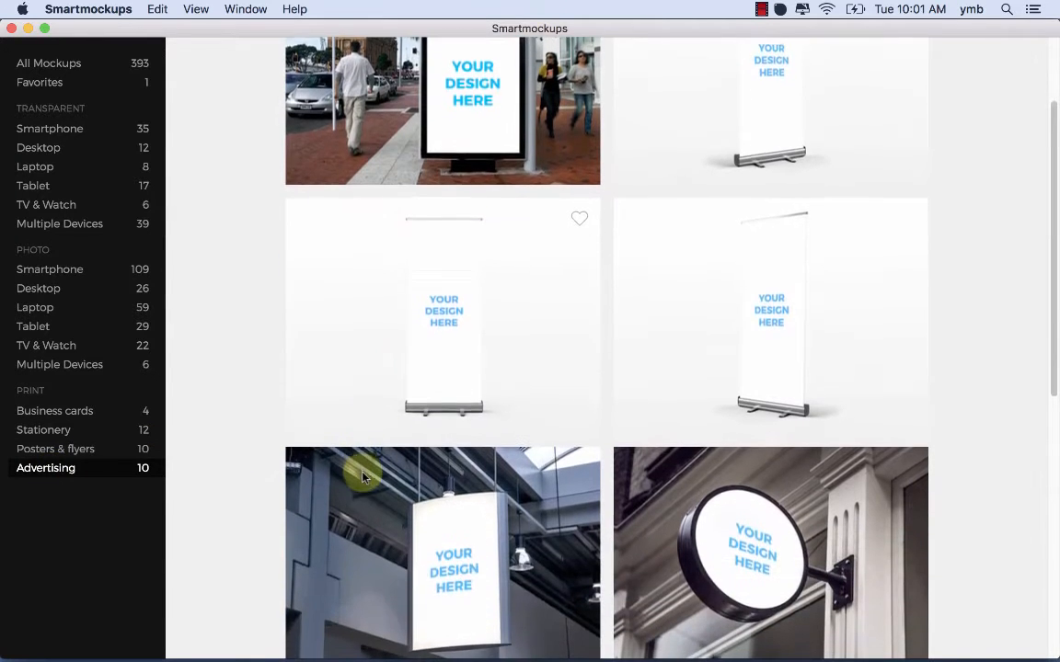
scroll(363, 478, "down", 6)
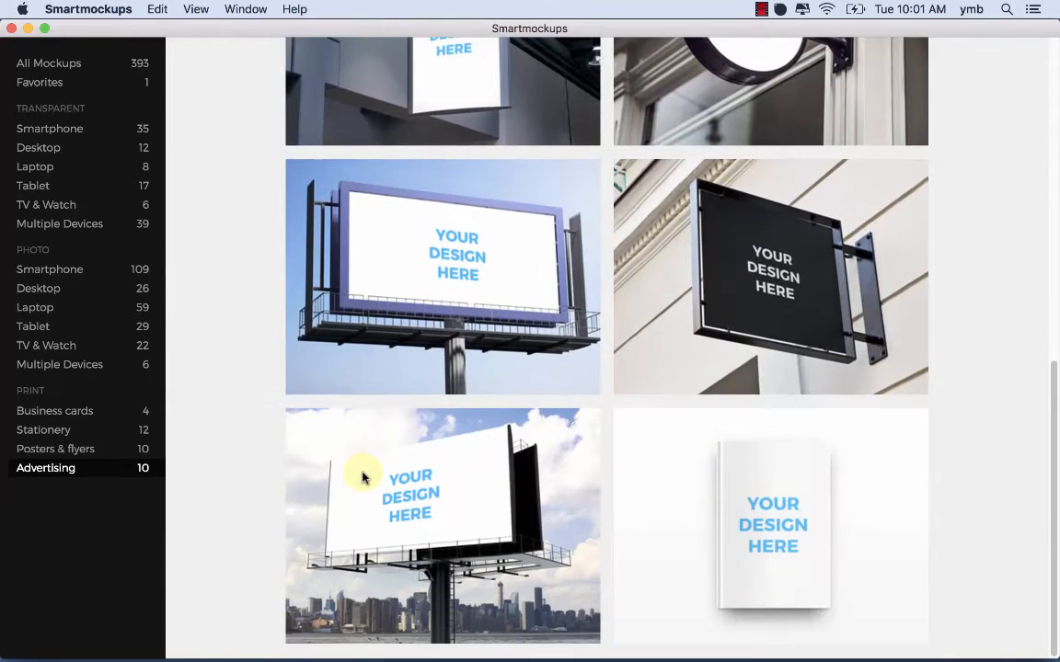
scroll(362, 477, "up", 12)
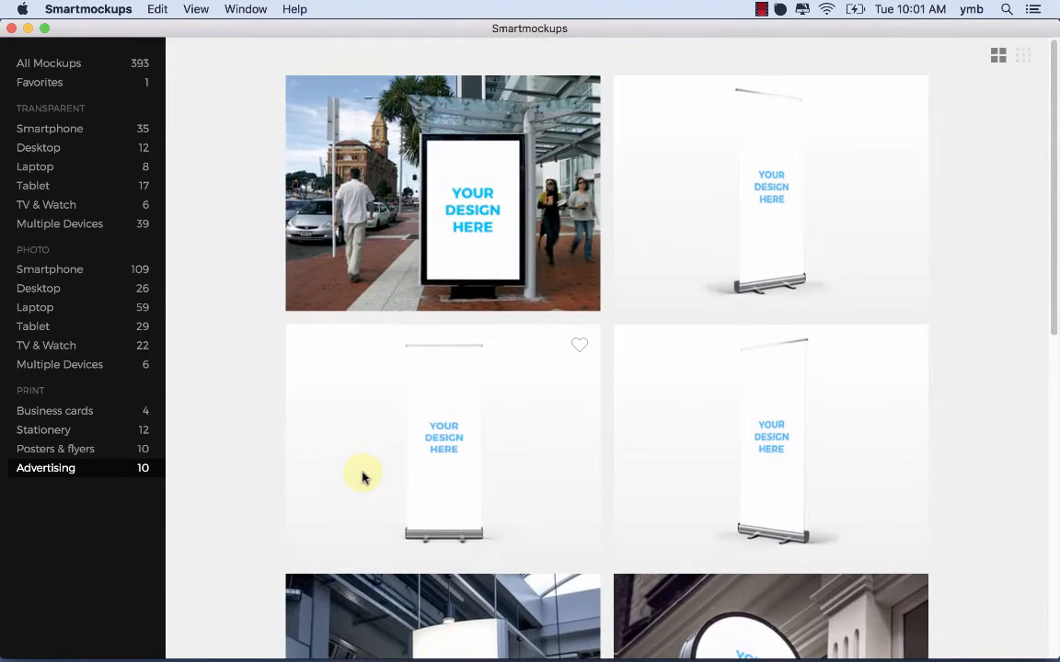
- Display the transparent Smartphone, photo Smartphone and photo Desktop mockup categories in turn
left_click(51, 129)
left_click(85, 270)
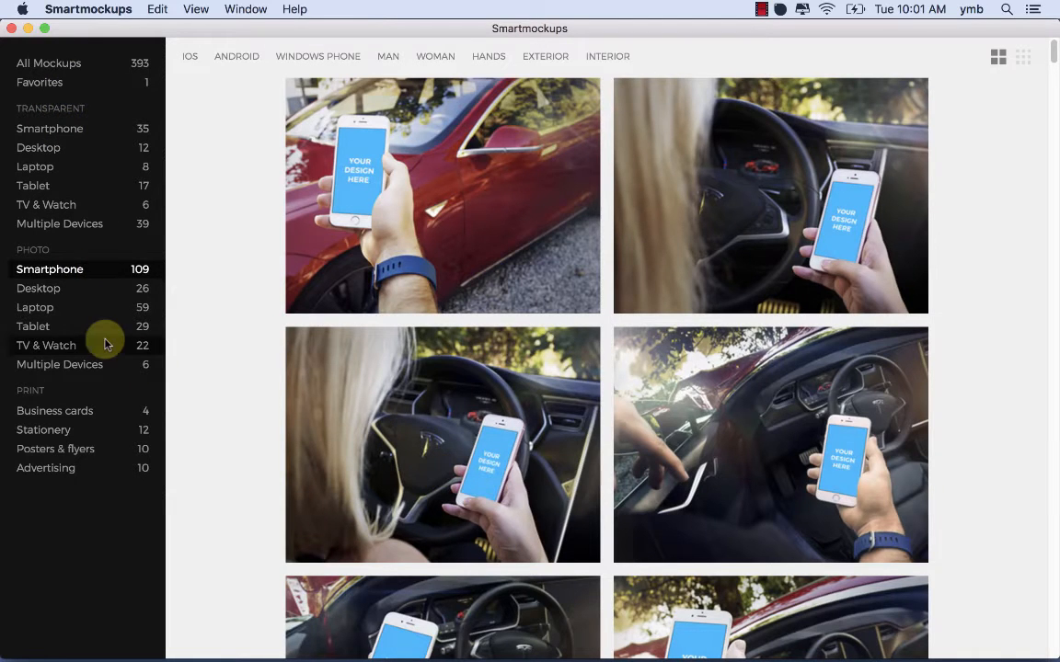
left_click(59, 288)
- Open the Integrations settings of Smartmockups to see the Youzign connection
mouse_move(435, 654)
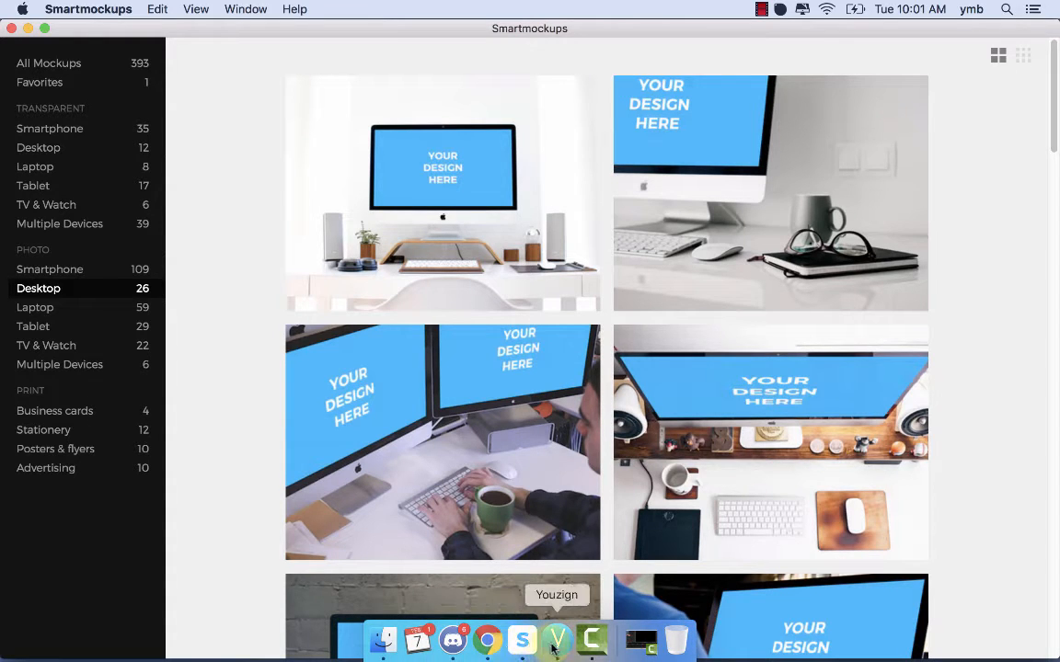
left_click(108, 9)
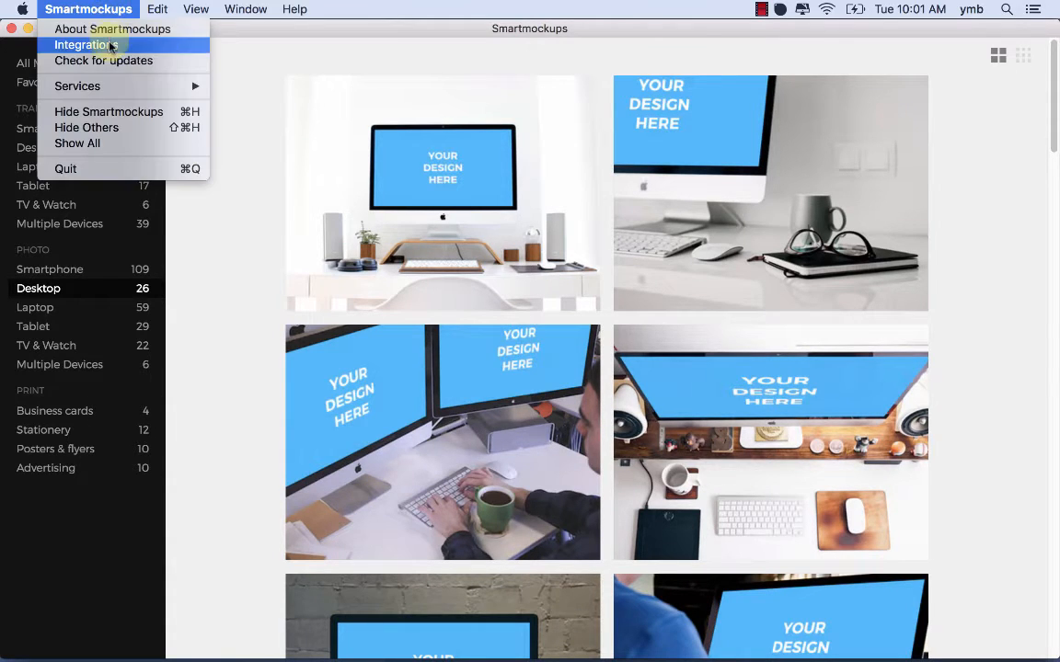
left_click(106, 7)
left_click(107, 7)
left_click(123, 45)
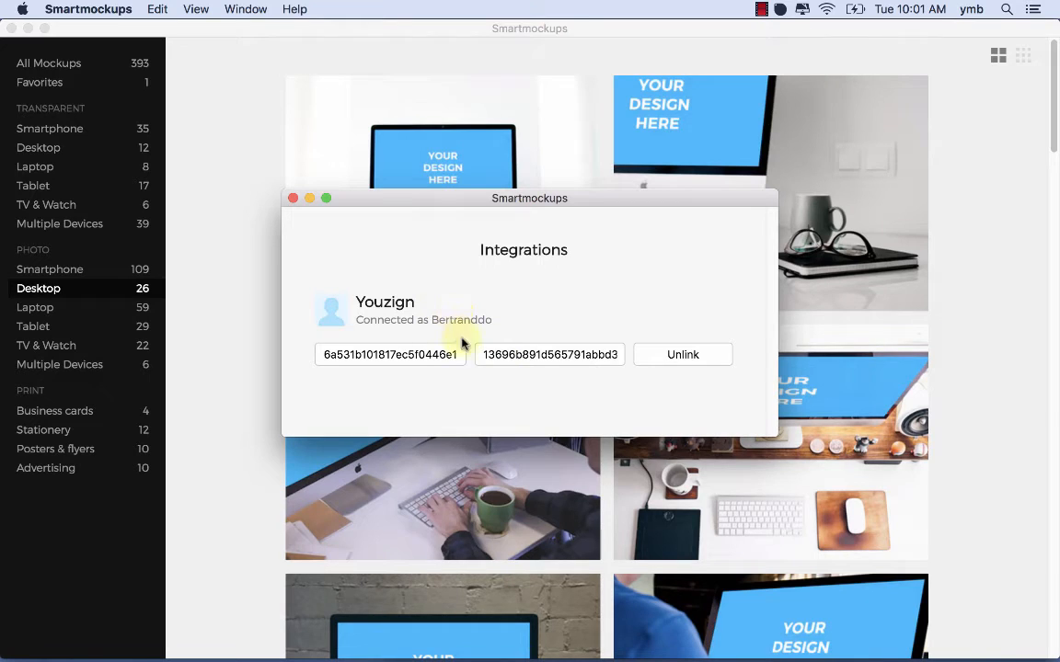
- Clear the public API key and API token fields of the Youzign integration
left_click(396, 354)
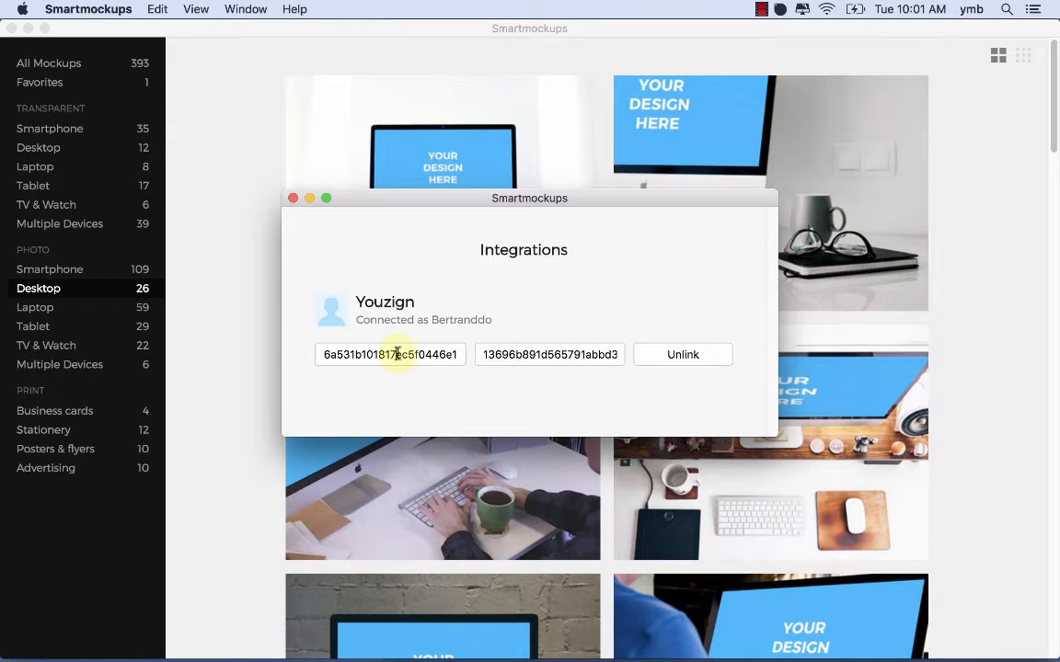
left_click(372, 362)
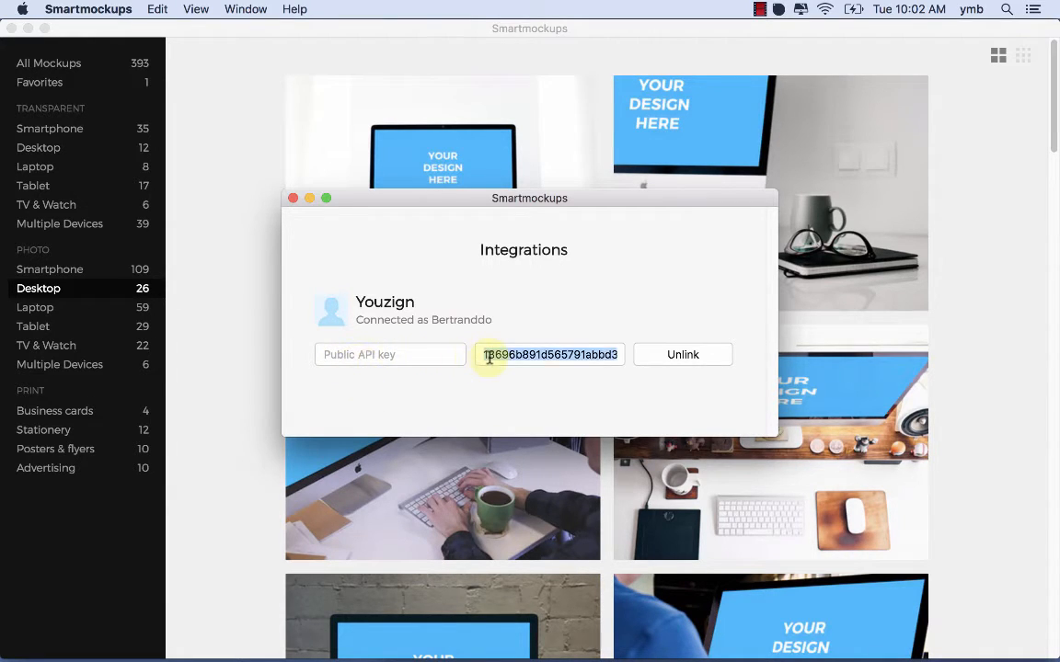
key("BackSpace")
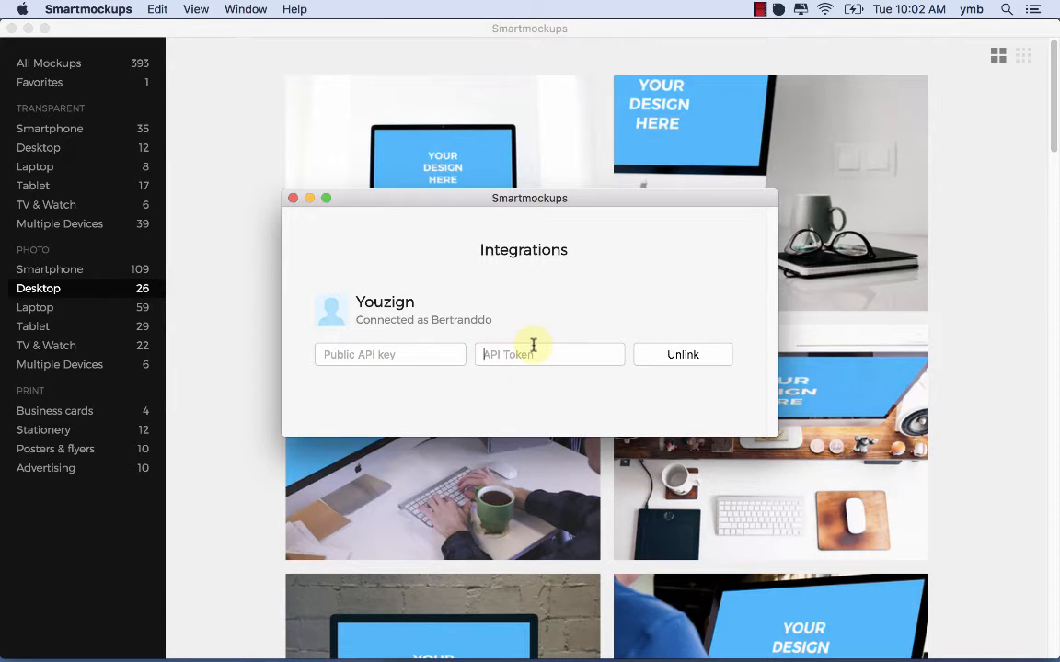
- Switch to Youzign, widen its window, and open the account's profile page
left_click(554, 634)
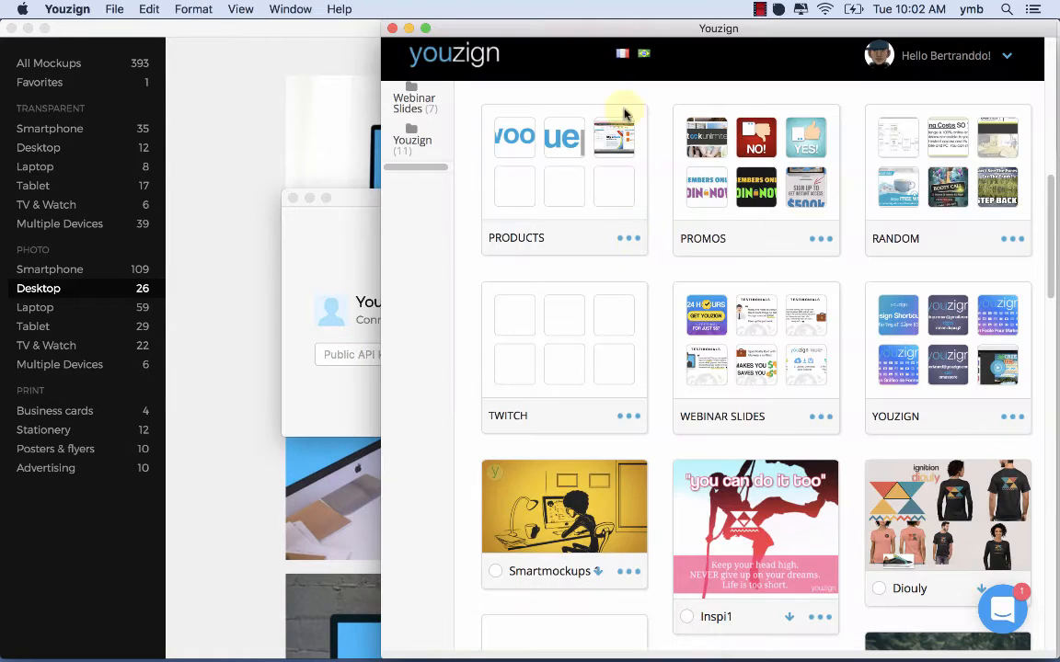
left_click_drag(382, 25, 88, 24)
scroll(580, 323, "up", 10)
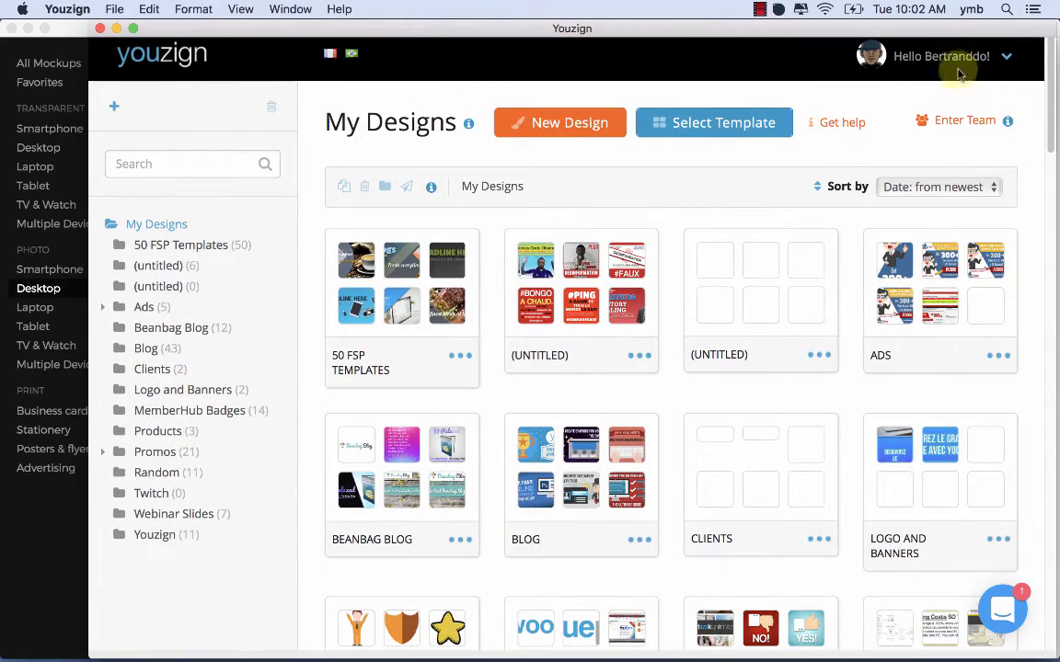
left_click(953, 70)
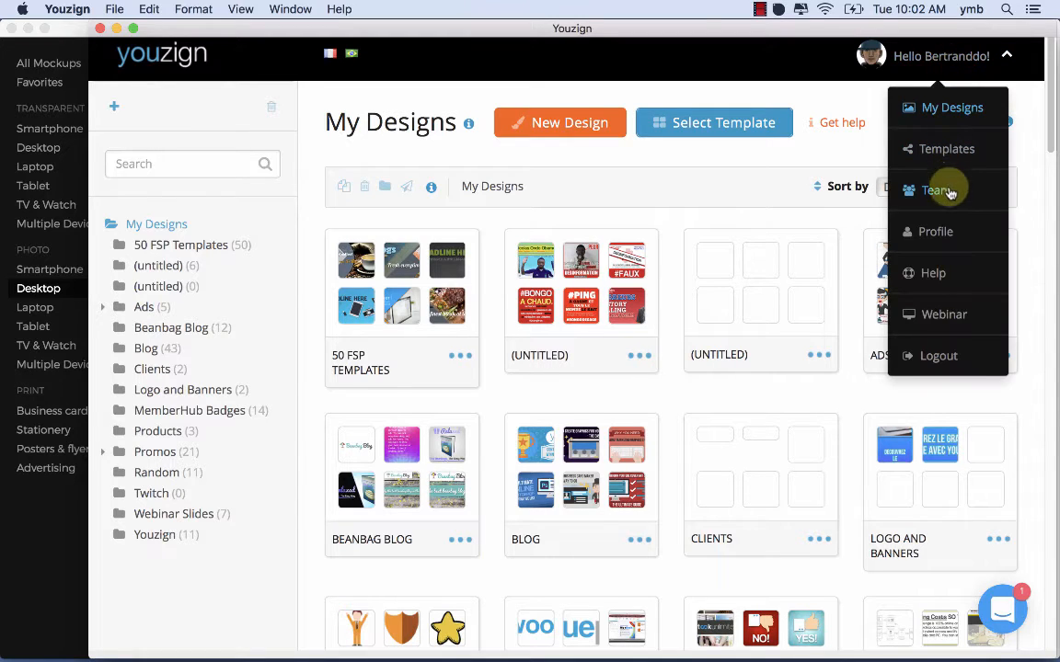
left_click(942, 231)
mouse_move(654, 656)
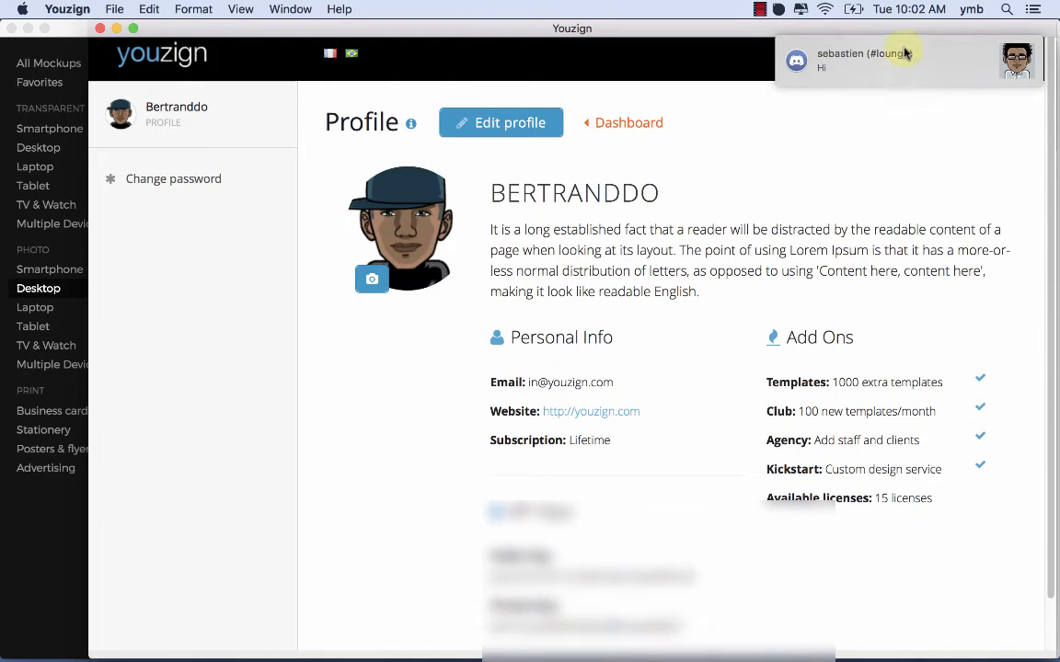
- Locate the API Keys section of the profile, and select the public key and the token in turn
scroll(705, 385, "down", 2)
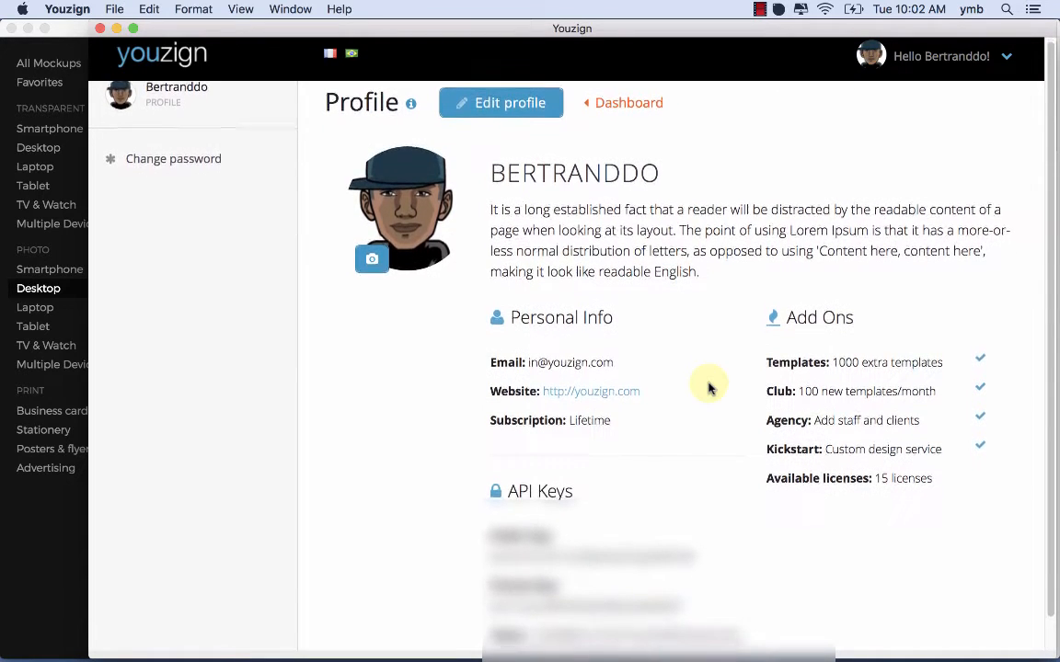
scroll(708, 389, "down", 1)
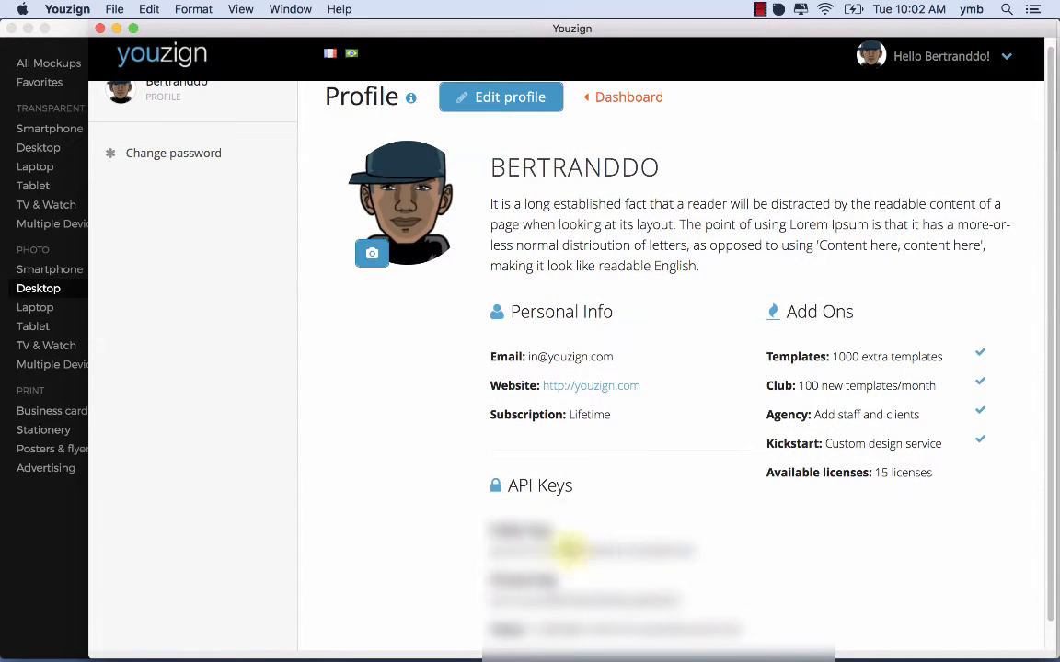
double_click(568, 549)
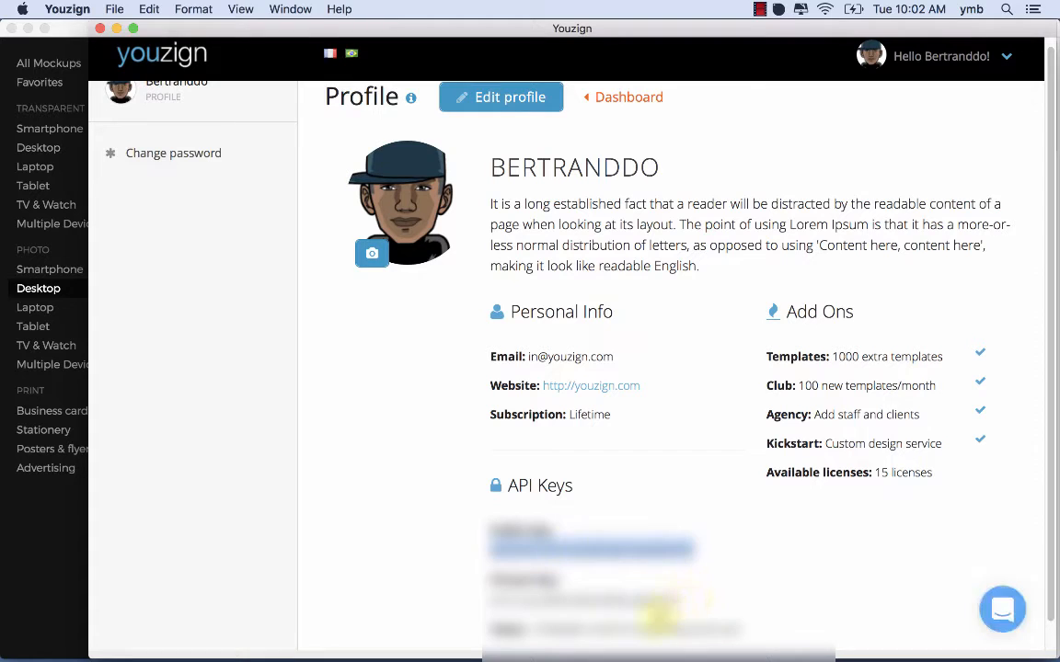
double_click(651, 629)
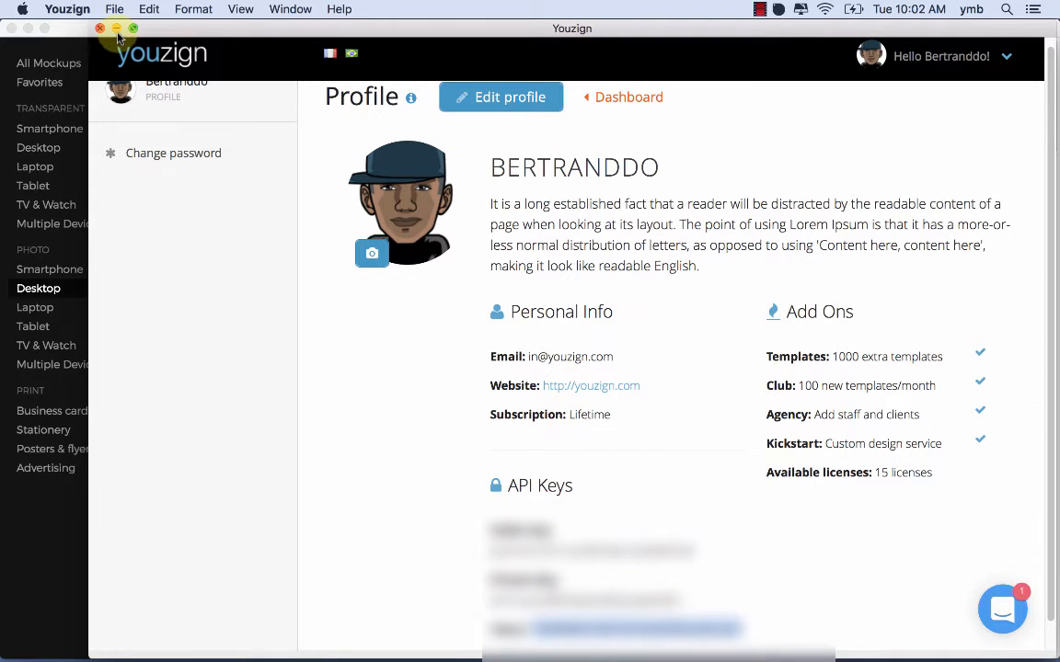
scroll(379, 103, "up", 1)
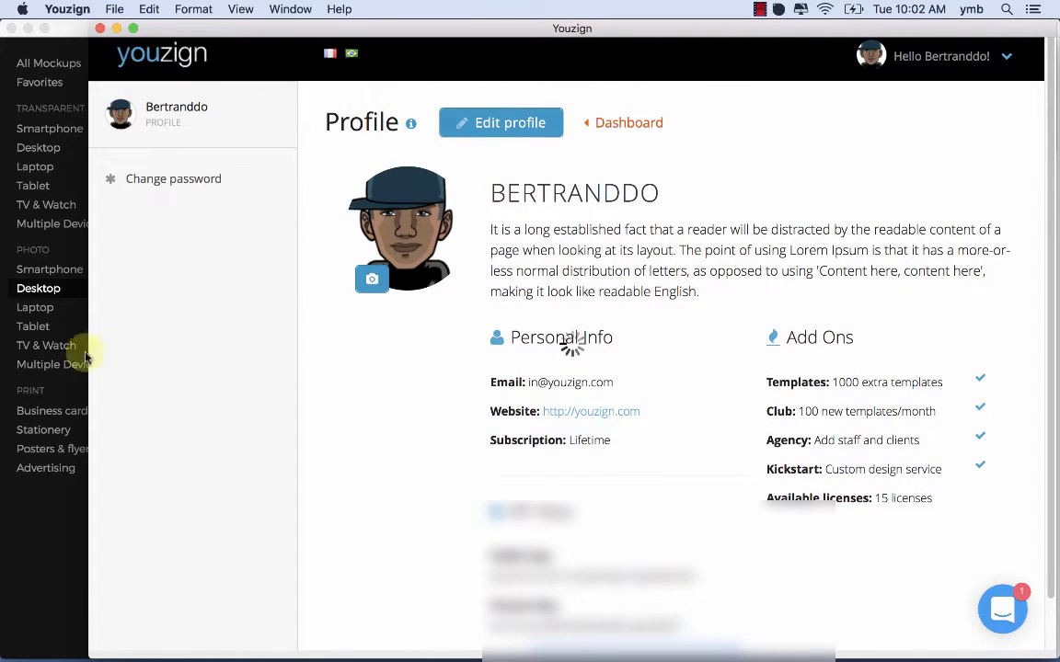
- Return to Smartmockups and review the Youzign connection in the Integrations settings, closing them again
left_click(44, 497)
left_click(75, 7)
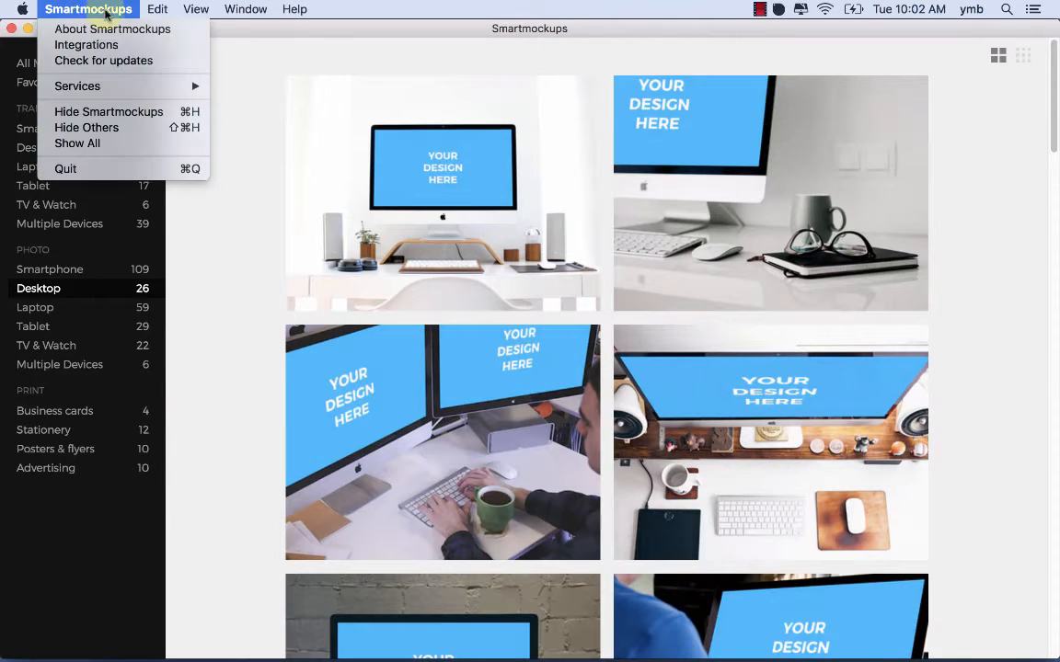
left_click(107, 45)
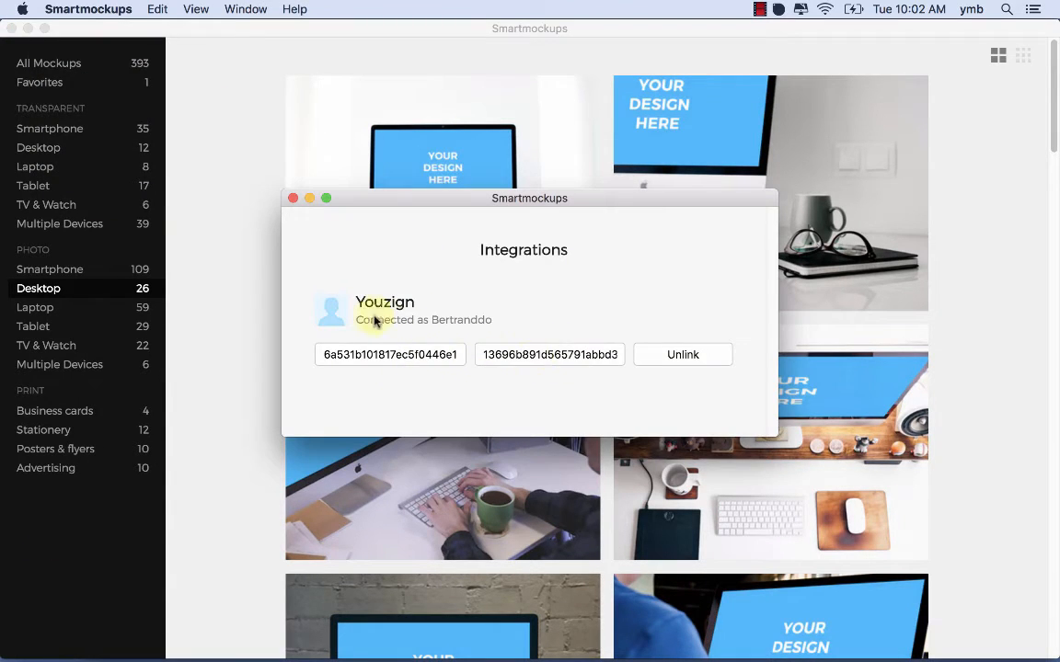
left_click(293, 199)
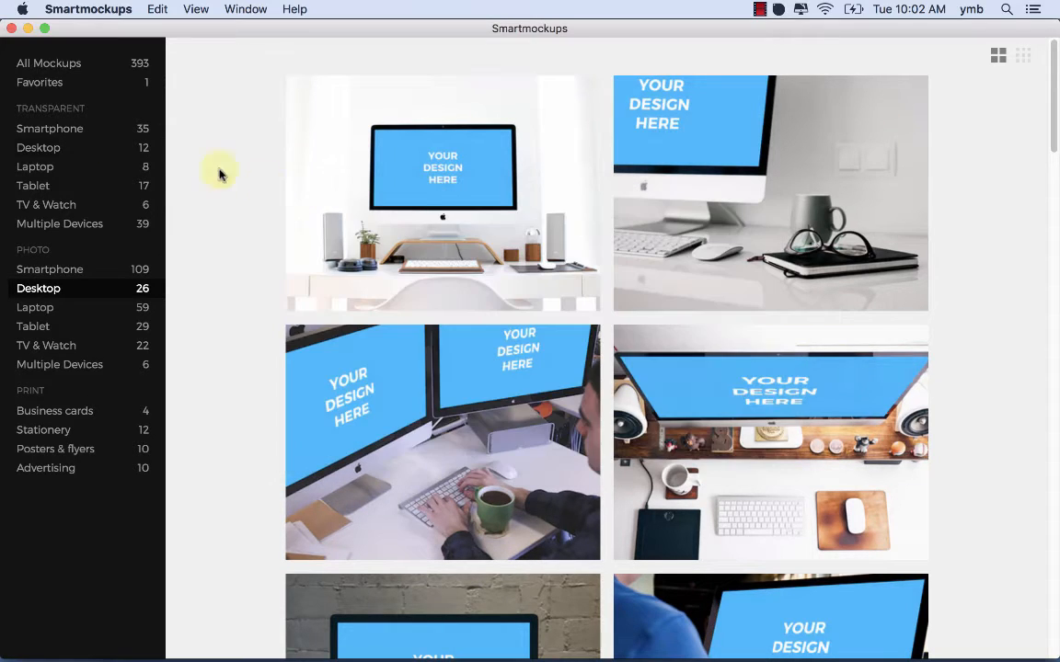
- Browse the photo Desktop mockups and open the 27" iMac on wooden table in atelier mockup
left_click(66, 305)
left_click(70, 291)
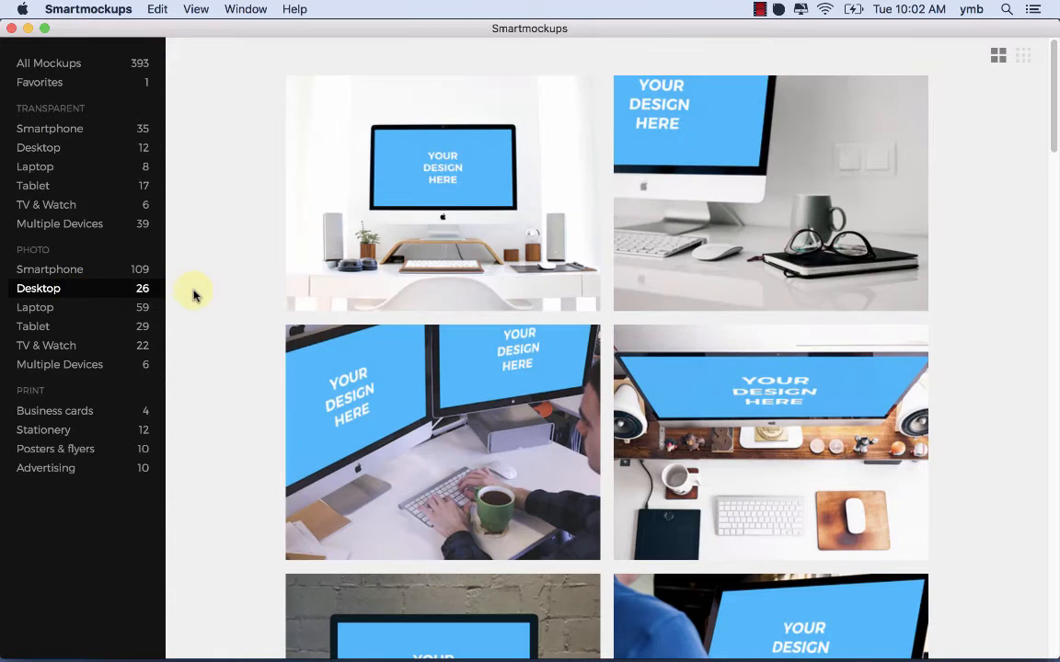
scroll(367, 432, "down", 2)
scroll(367, 432, "up", 2)
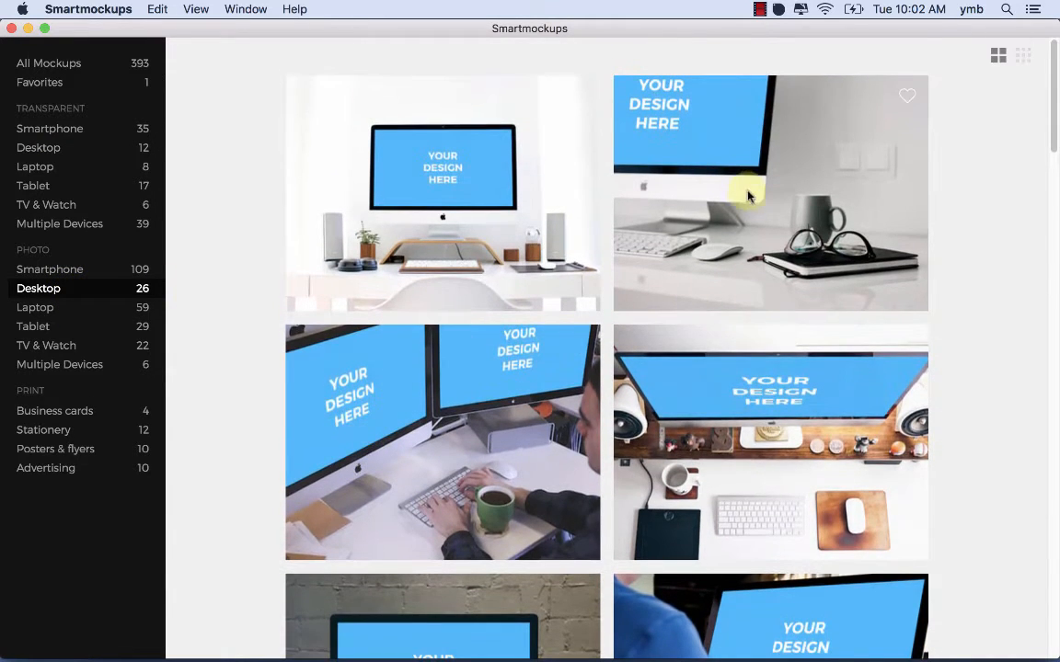
scroll(722, 460, "down", 2)
scroll(722, 460, "down", 12)
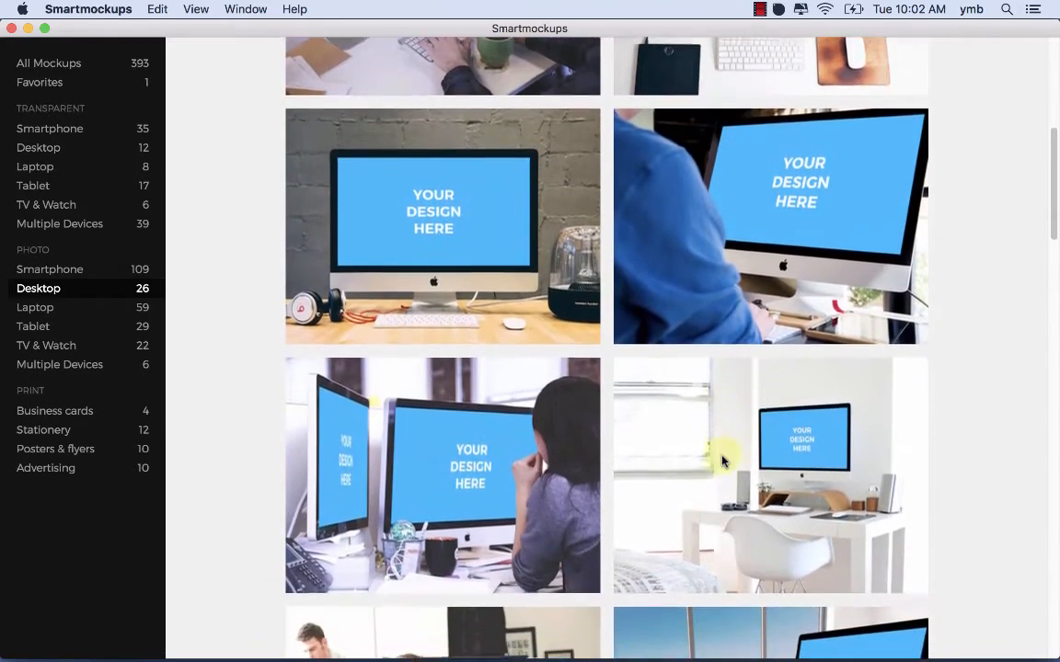
scroll(722, 460, "down", 15)
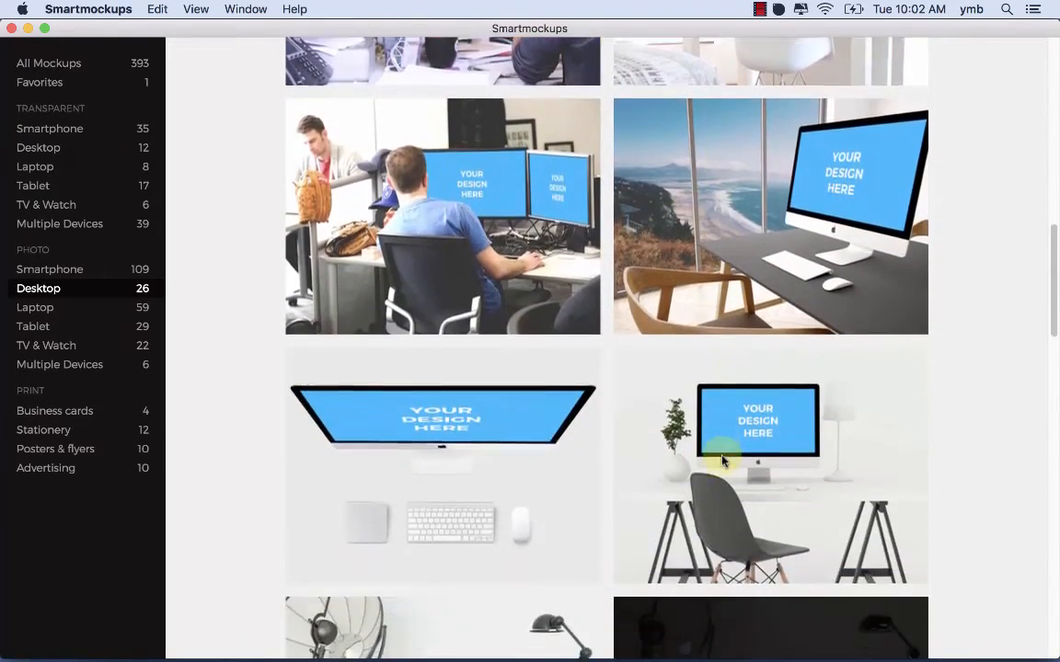
scroll(722, 460, "down", 8)
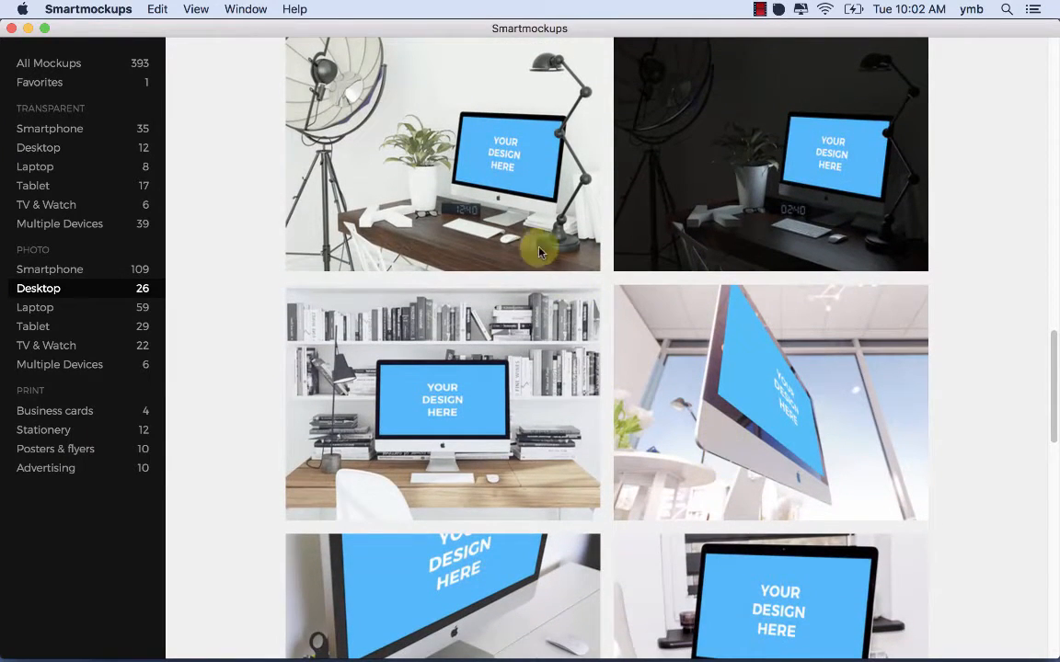
left_click(526, 244)
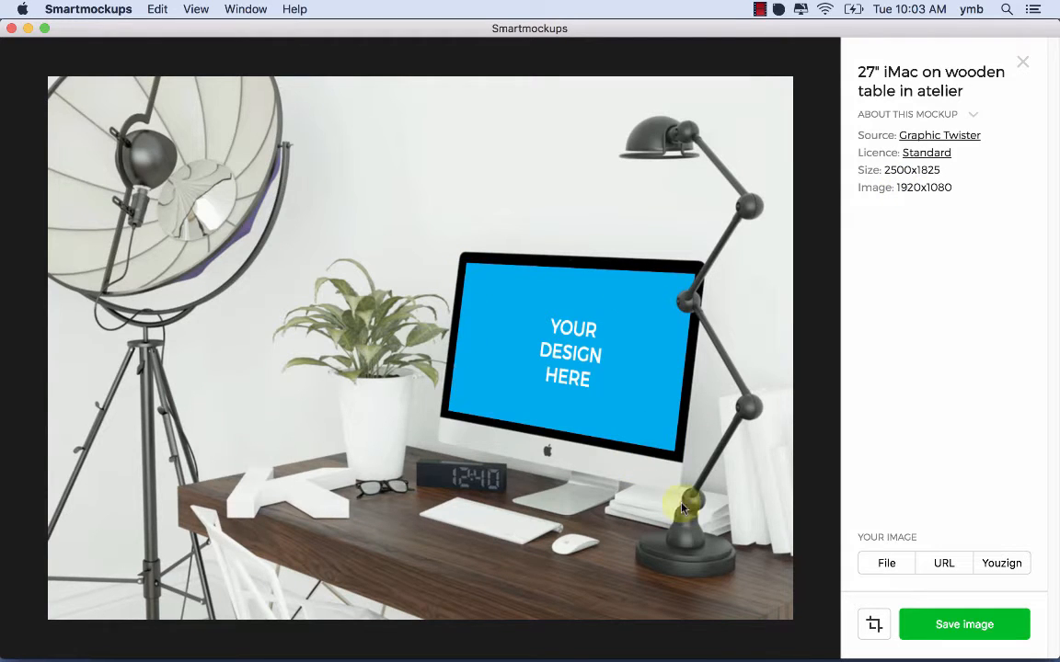
- Switch to Youzign and review the Smartmockups canvas sizes offered for a new design, closing the size list without choosing one
left_click(494, 648)
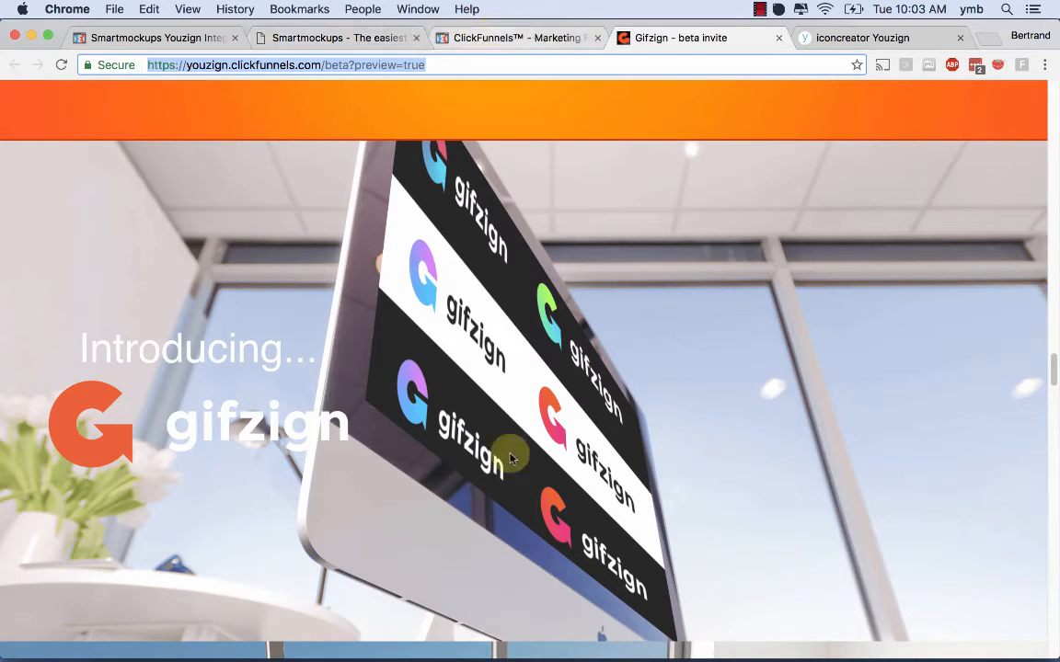
mouse_move(591, 648)
left_click(558, 641)
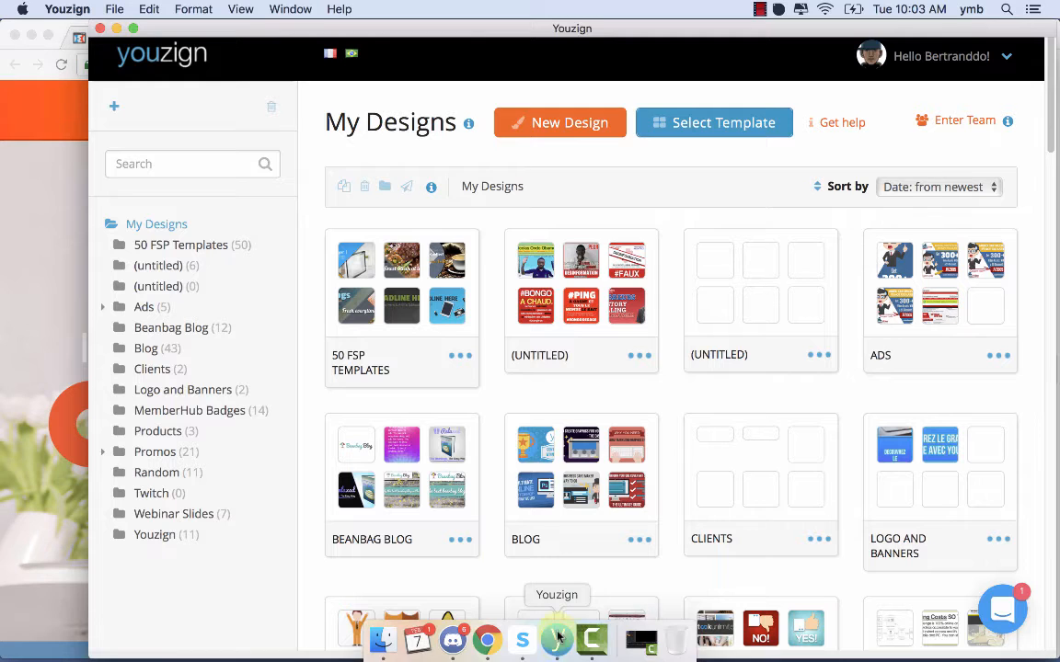
left_click(569, 124)
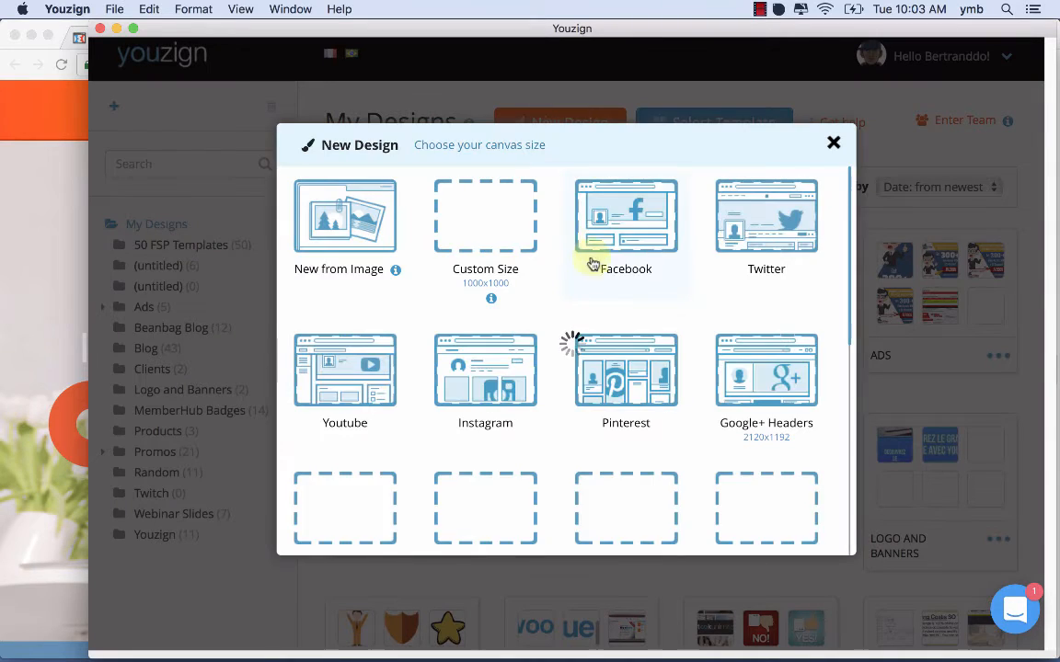
scroll(603, 448, "down", 8)
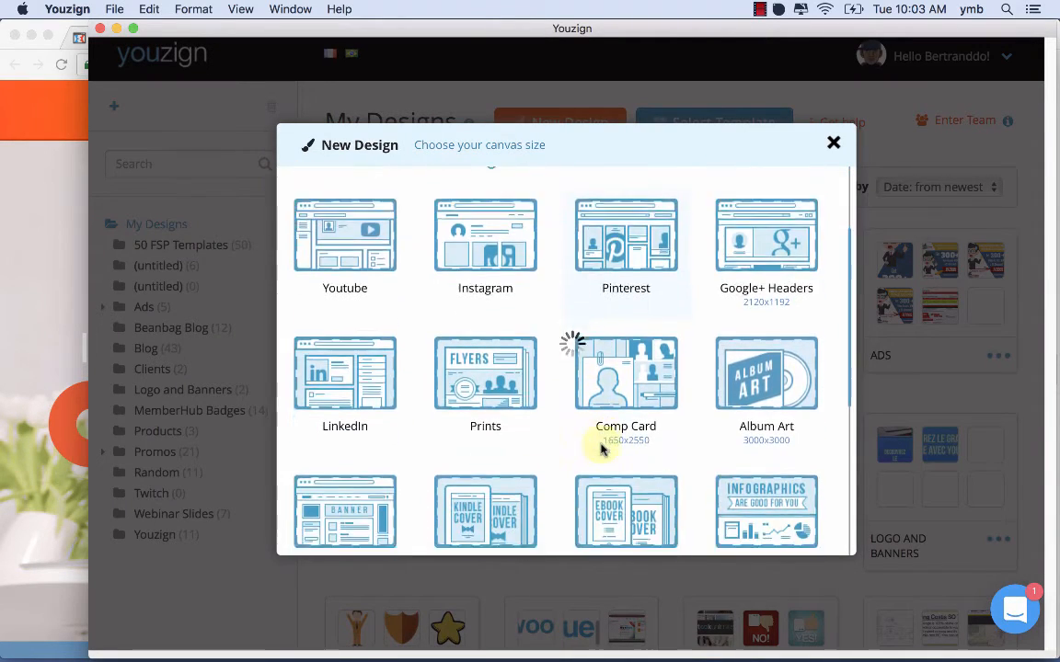
scroll(603, 449, "down", 2)
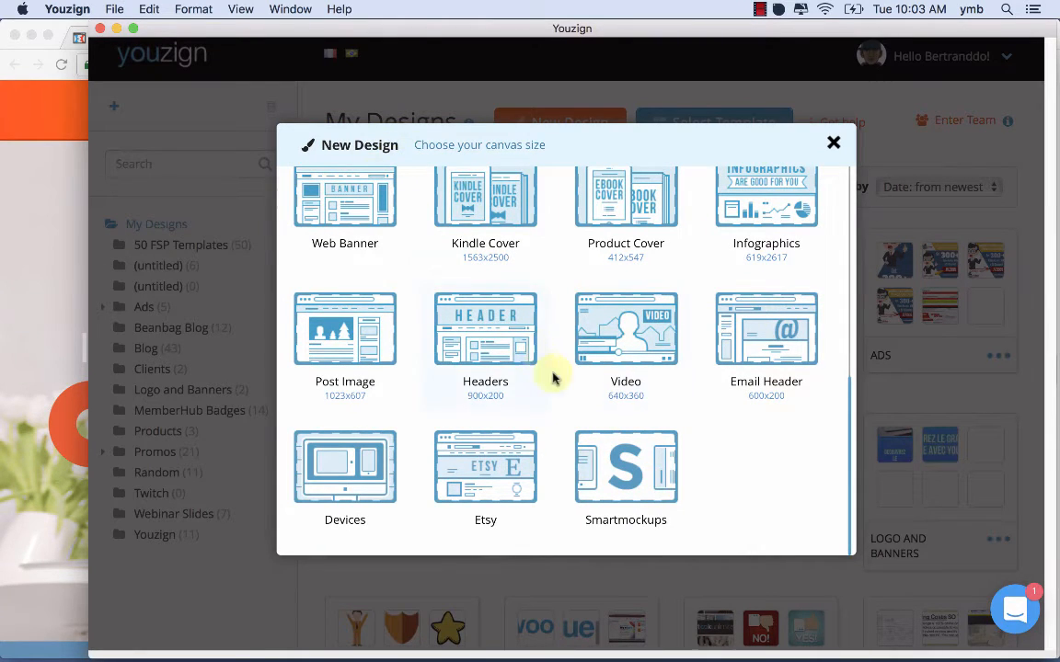
left_click(631, 485)
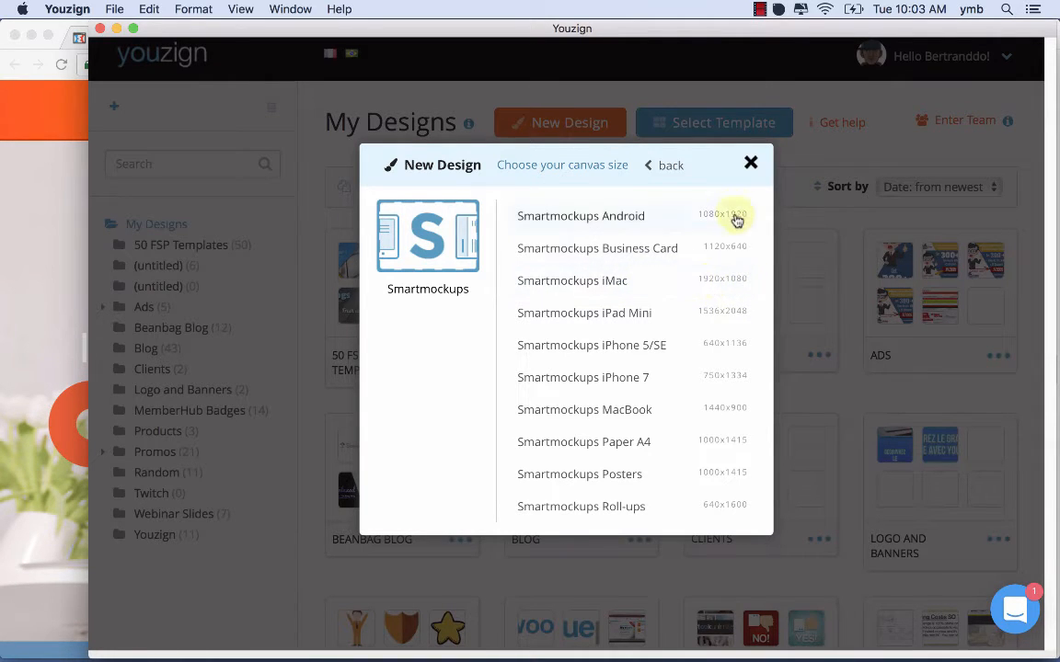
left_click(750, 165)
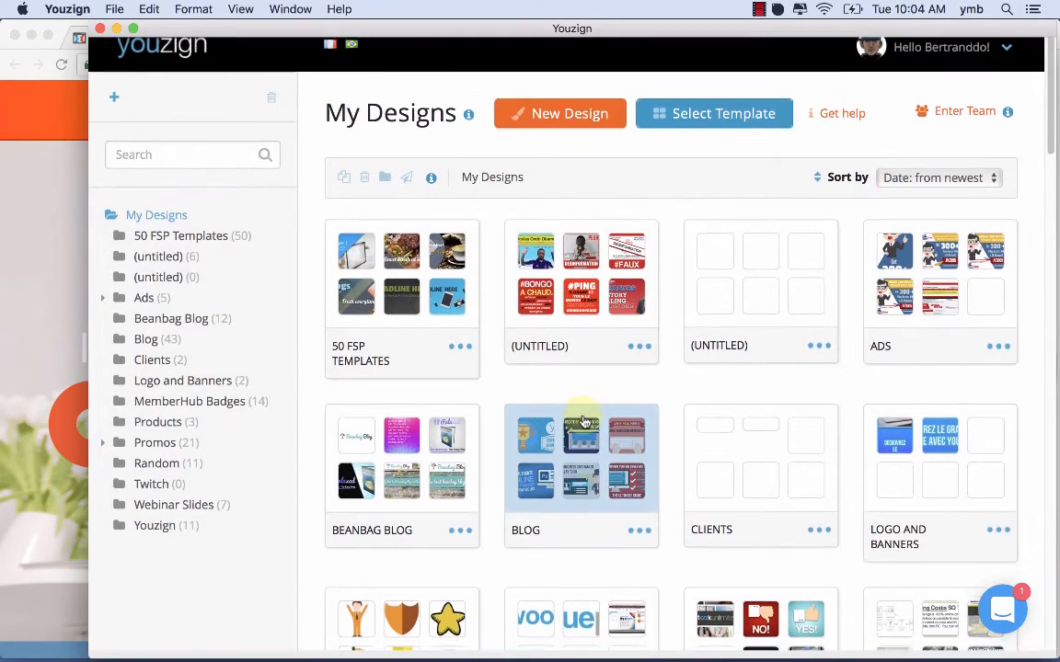
- Find the Smartmockups 1 design among the saved designs and open it for editing
scroll(584, 423, "down", 10)
mouse_move(487, 513)
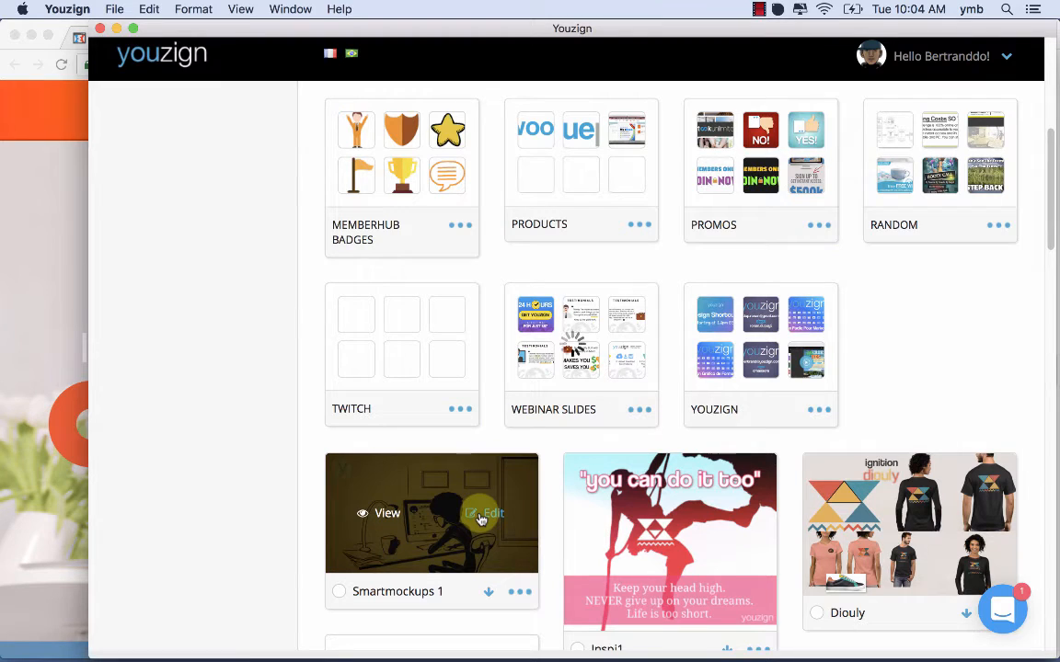
left_click(479, 515)
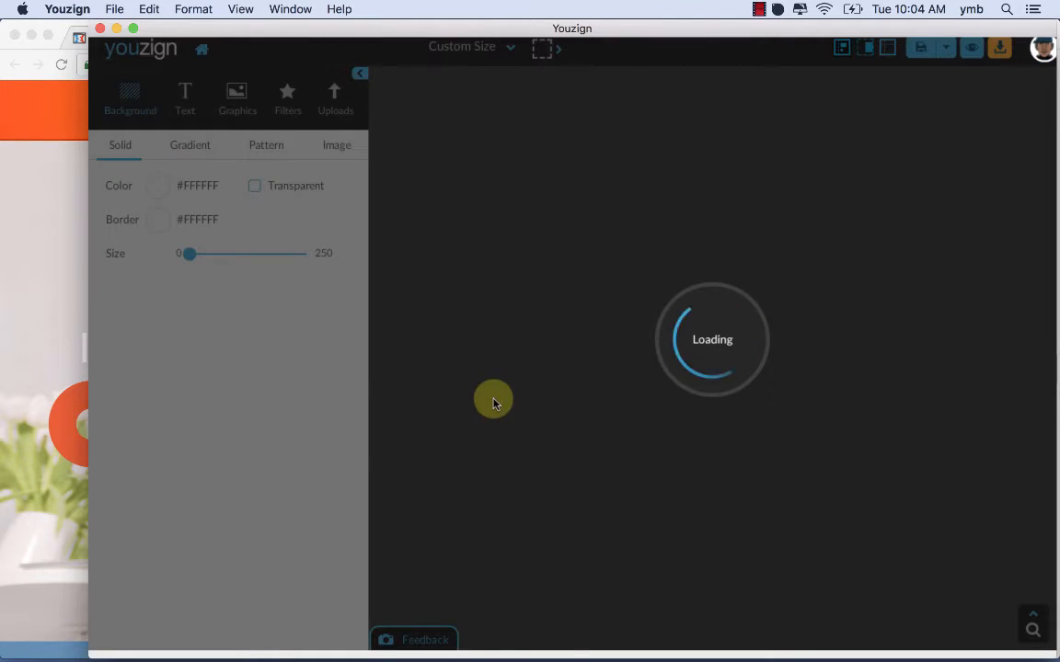
- Check the iMac mockup in Smartmockups and return to the open design in Youzign
mouse_move(419, 646)
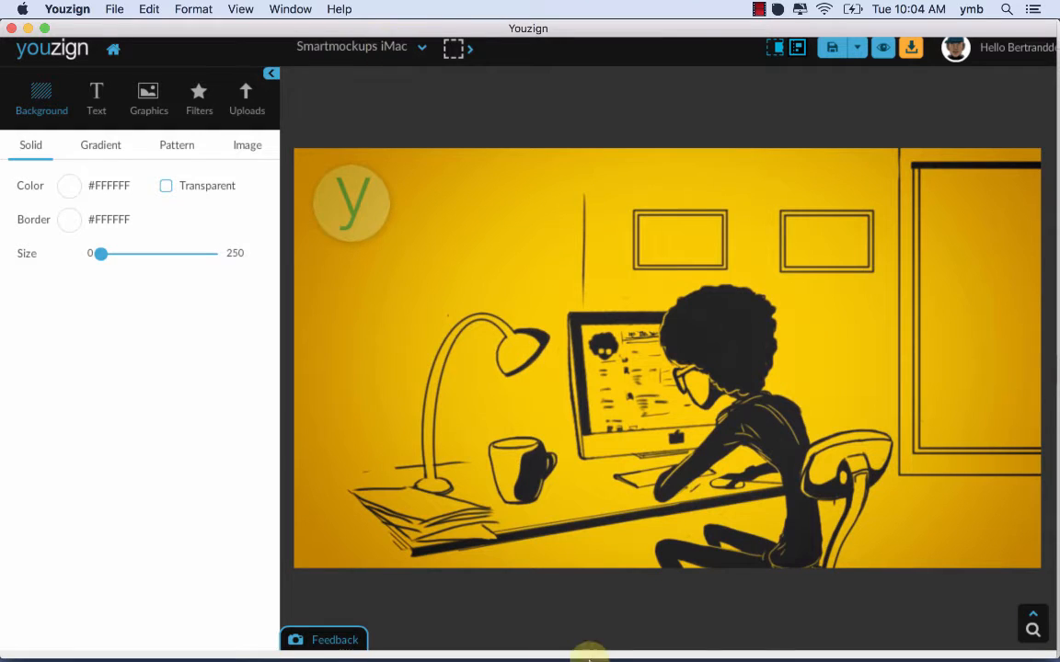
left_click(510, 644)
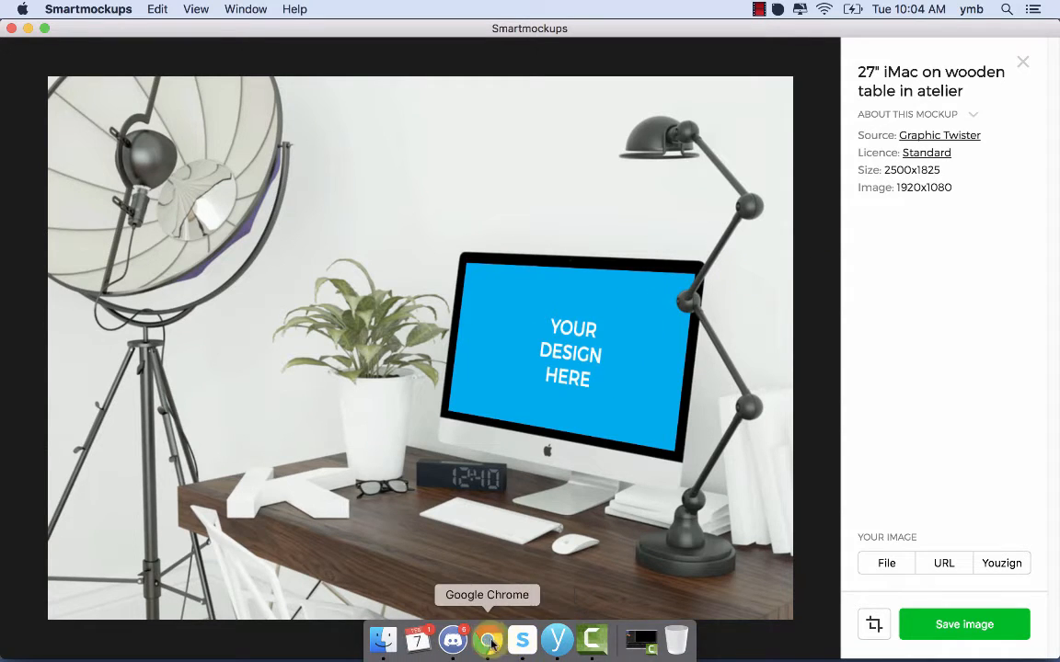
left_click(488, 640)
left_click(522, 640)
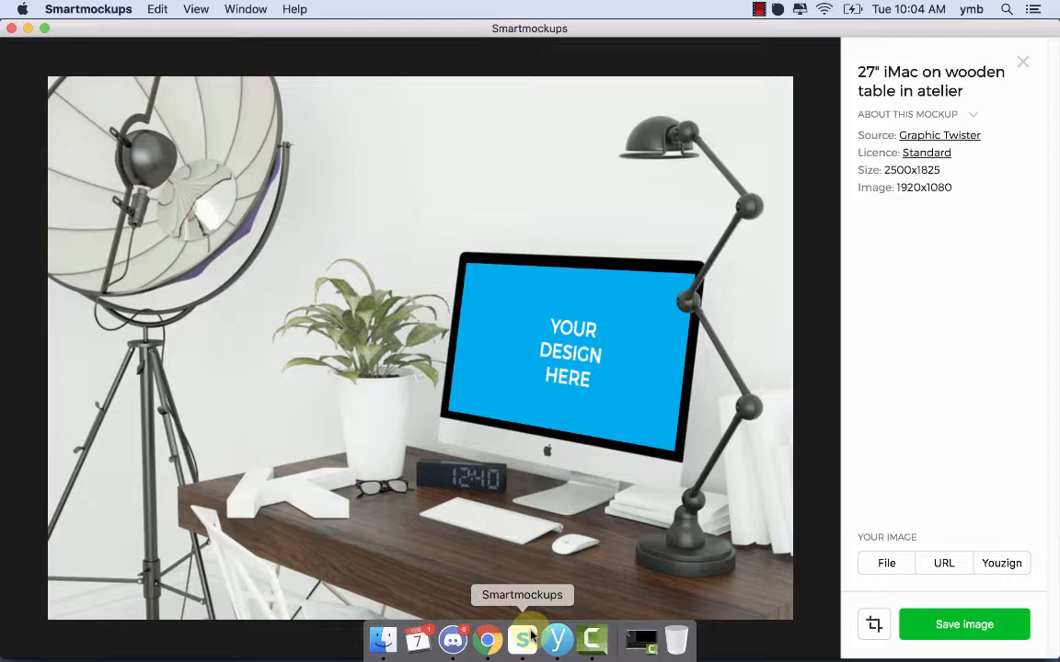
left_click(557, 641)
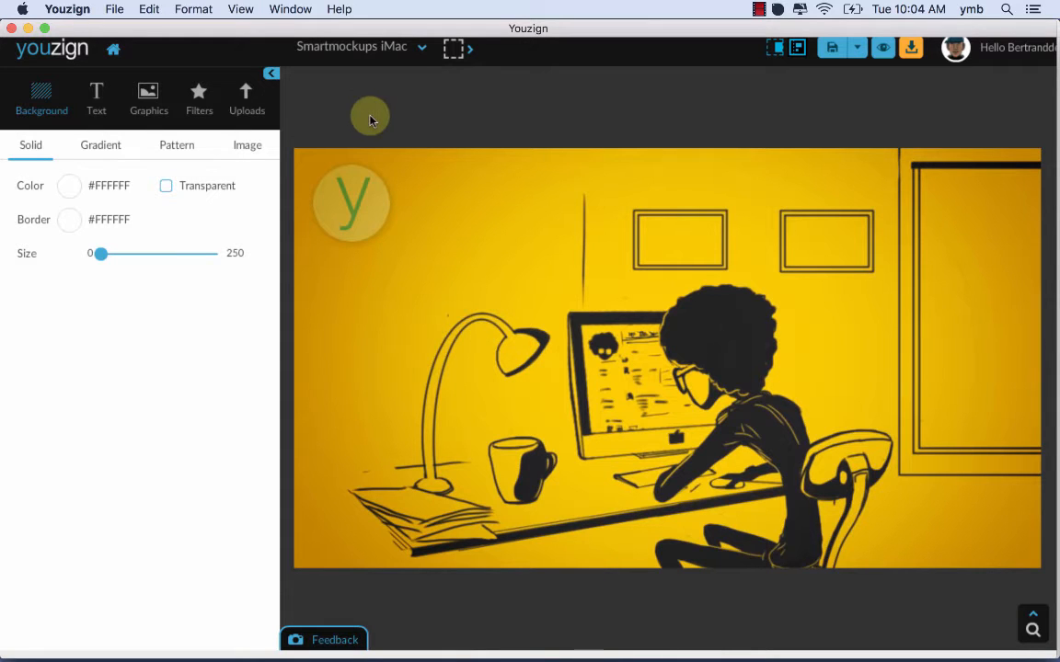
- Shift the yellow background illustration upward on the canvas and reposition the round y logo near the design's upper-left corner
left_click(333, 211)
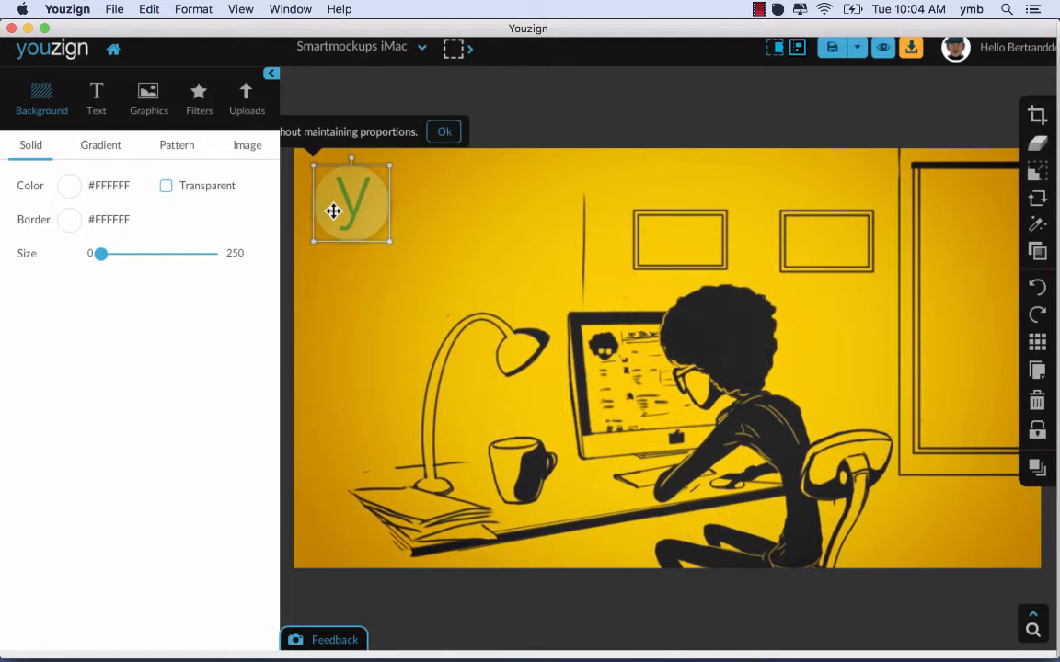
mouse_move(334, 211)
left_mouse_down()
mouse_move(520, 324)
mouse_move(344, 209)
left_mouse_up()
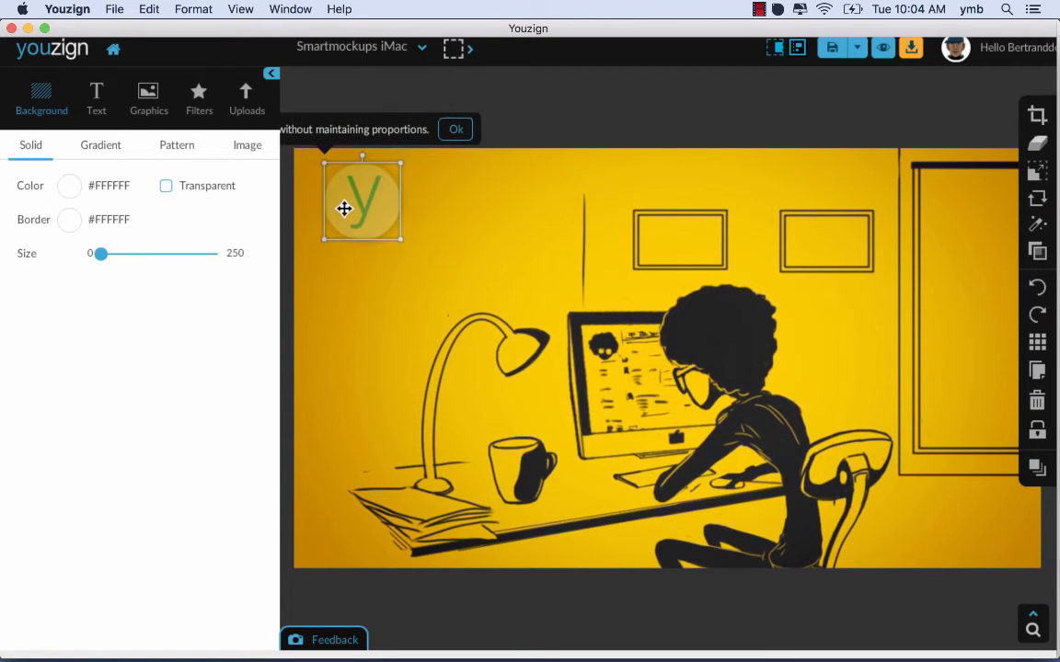
left_click(454, 130)
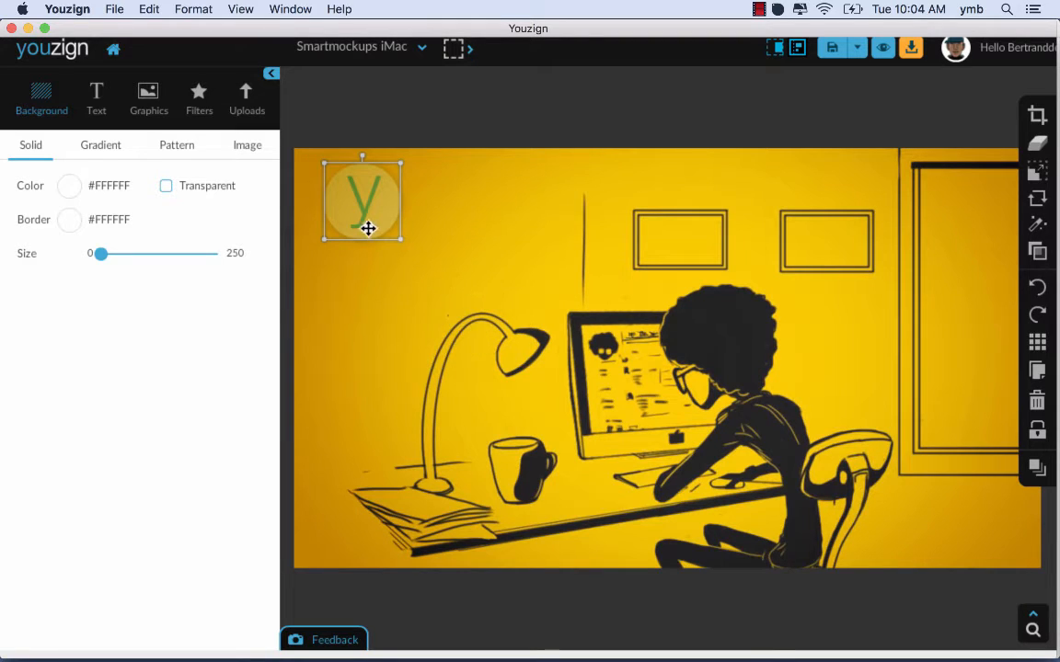
left_click_drag(360, 217, 352, 222)
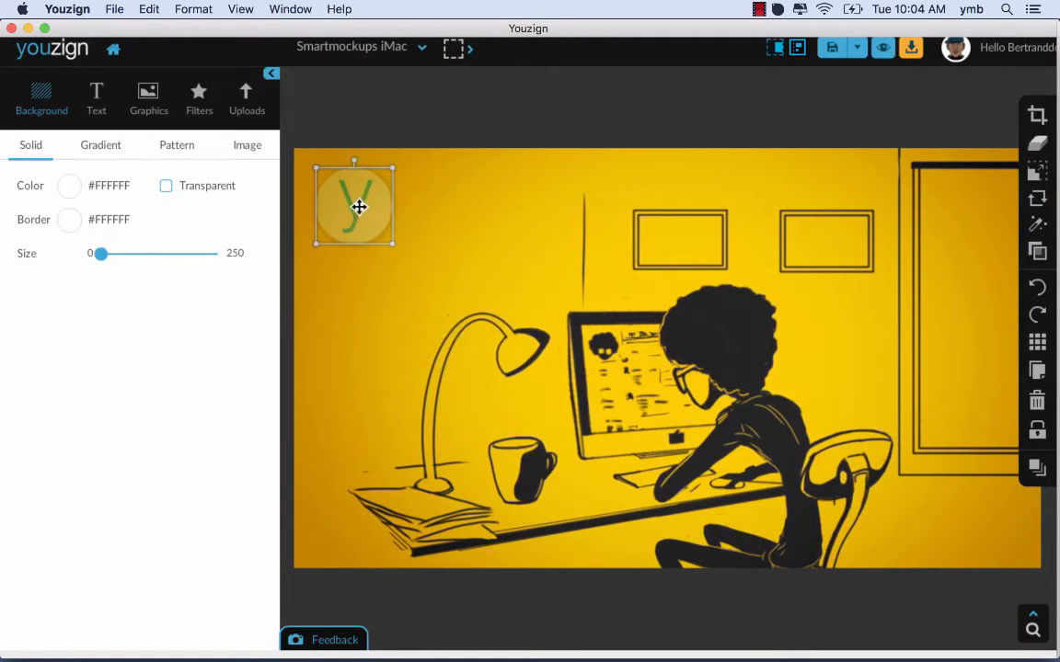
mouse_move(359, 207)
left_mouse_down()
mouse_move(355, 190)
mouse_move(344, 204)
left_mouse_up()
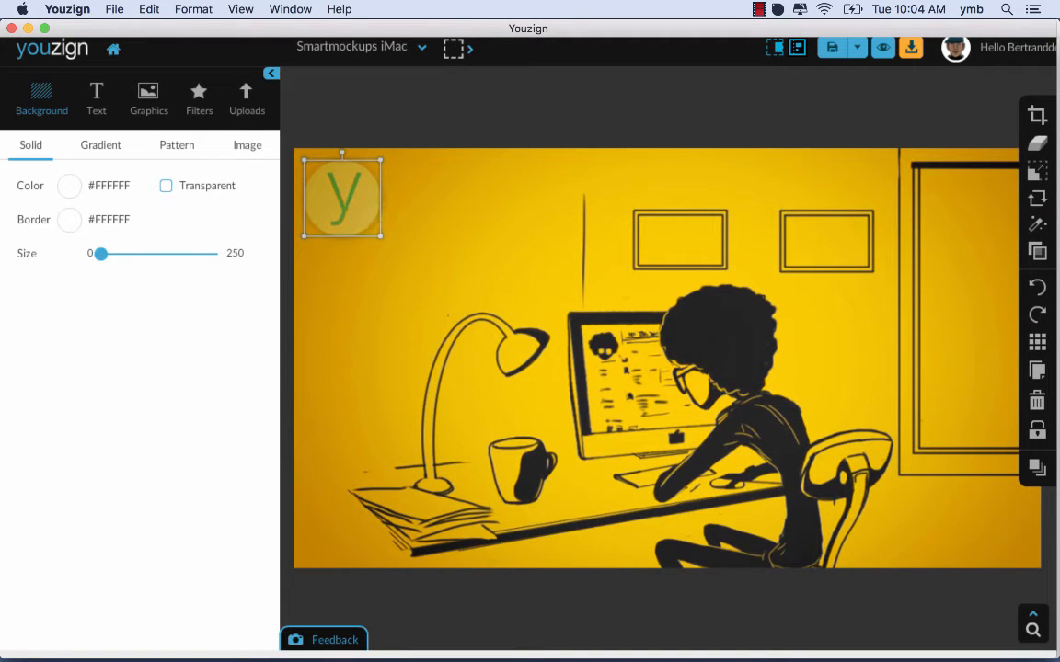
left_click(651, 341)
left_click_drag(593, 325, 593, 283)
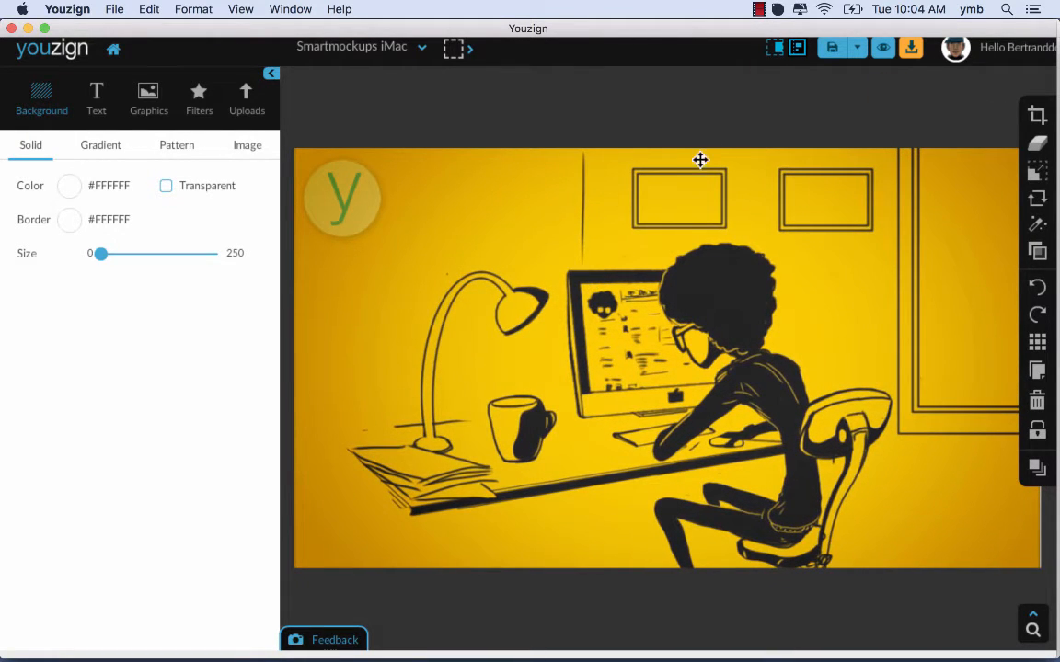
left_click(349, 207)
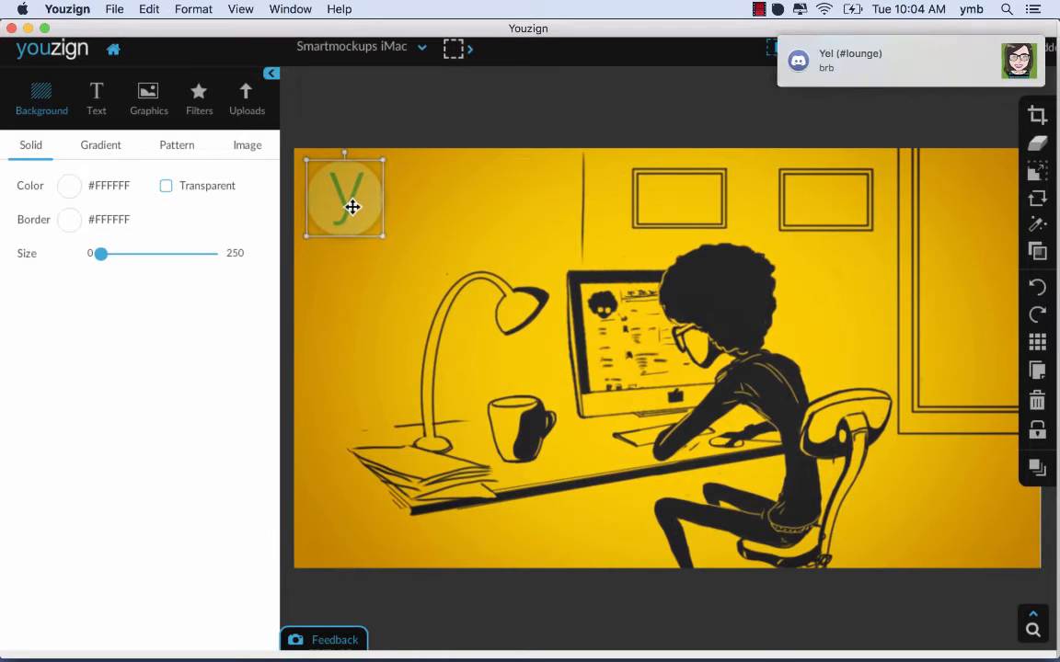
left_click_drag(349, 207, 373, 213)
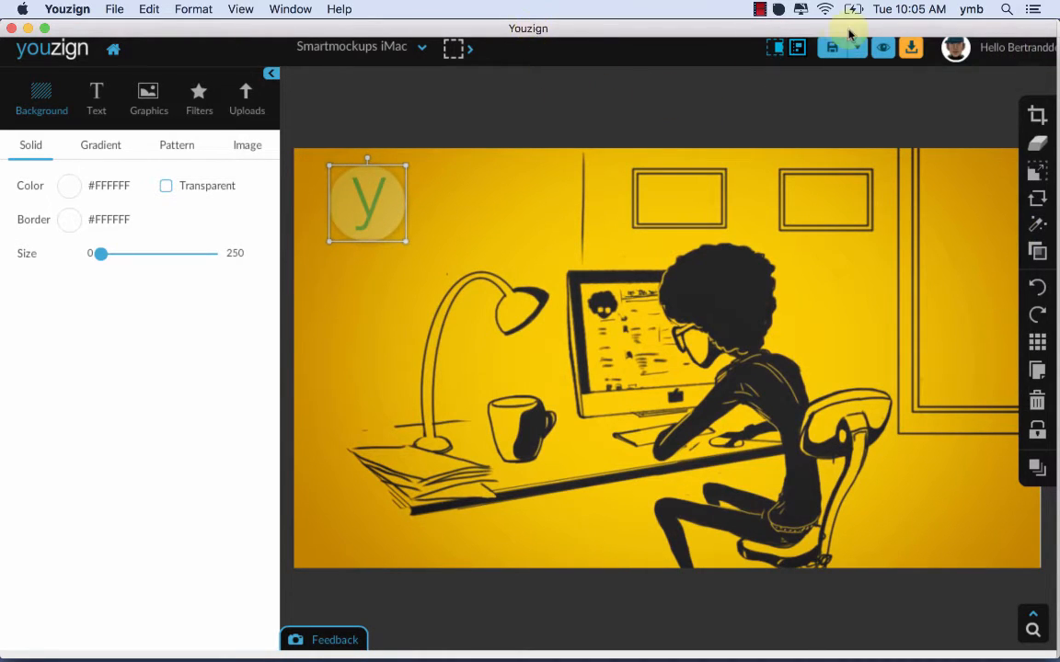
- Save the edited design, overwriting the existing version
left_click(860, 49)
left_click(845, 73)
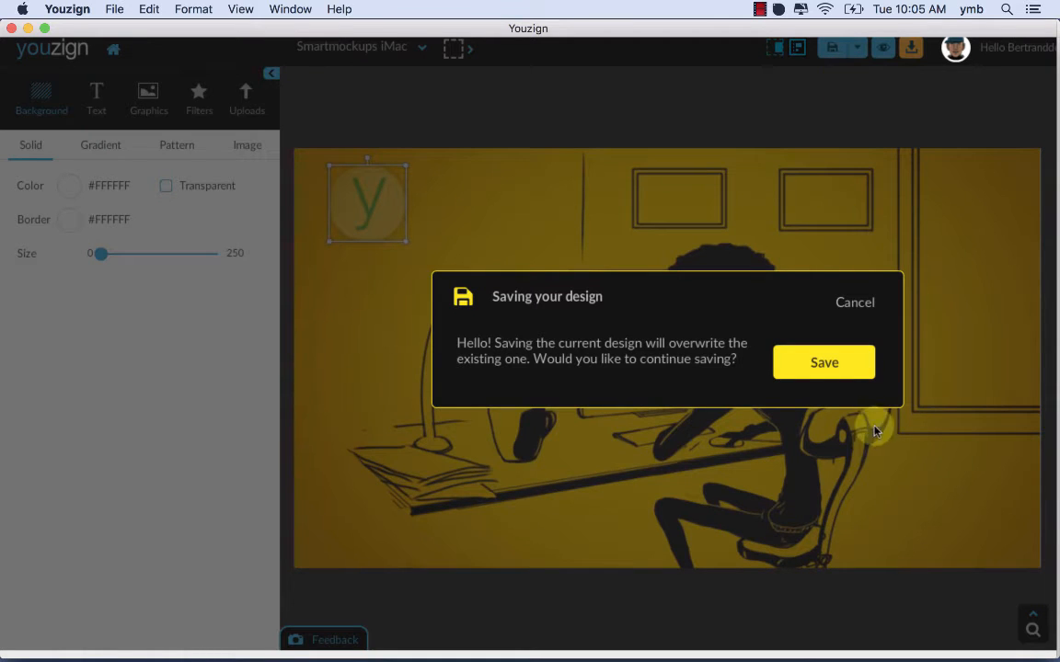
left_click(827, 370)
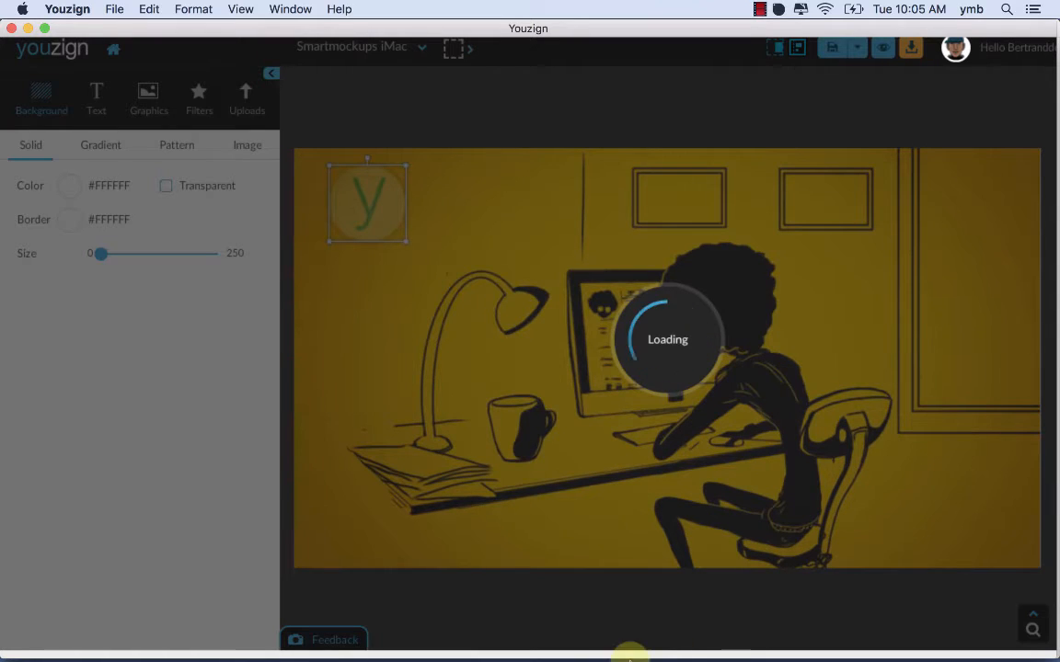
- Switch to Smartmockups and view the local file option for the mockup's image, cancelling without choosing a file
mouse_move(593, 641)
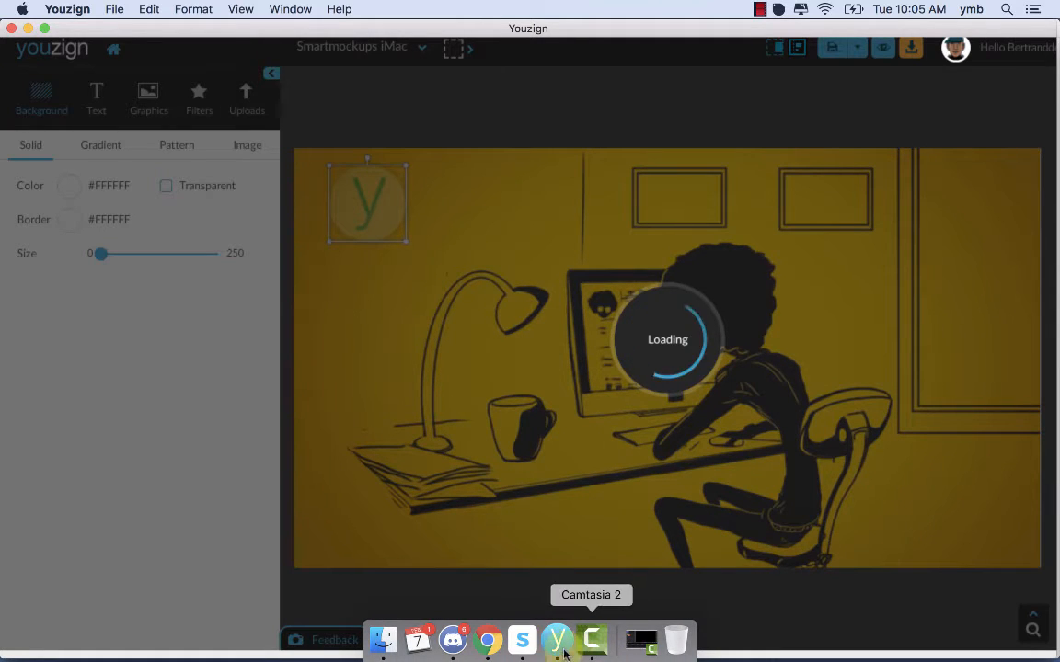
left_click(521, 641)
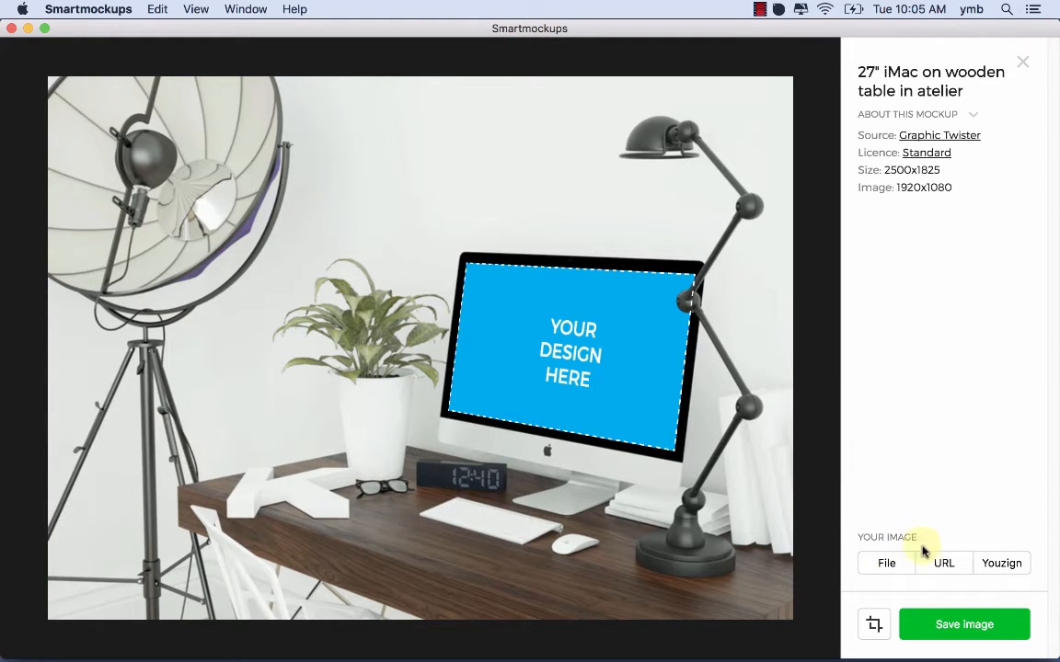
left_click(887, 564)
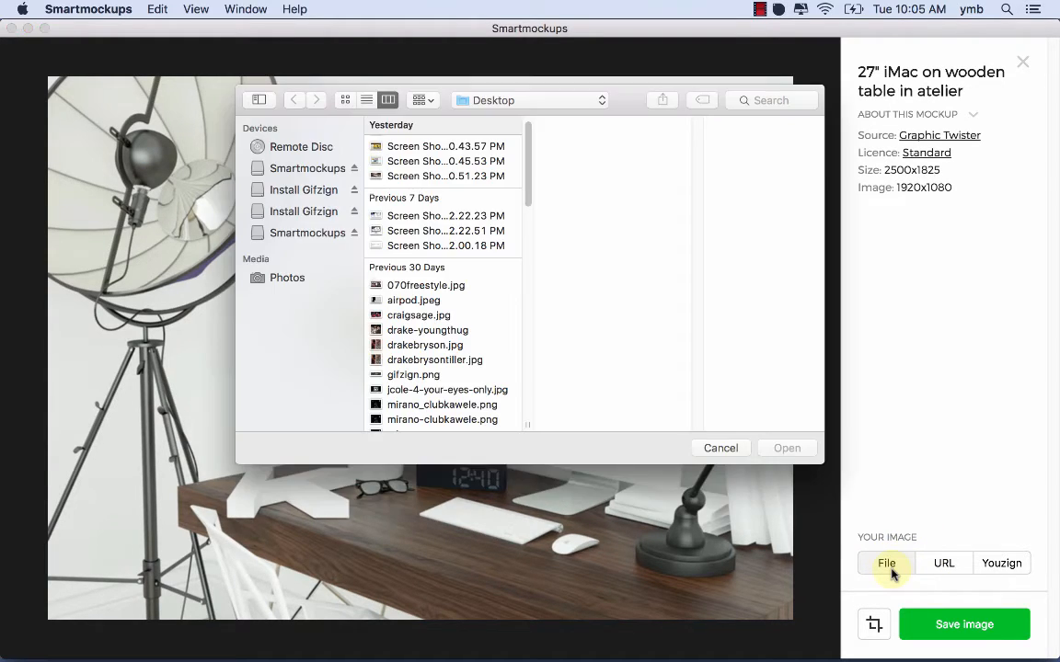
left_click(720, 448)
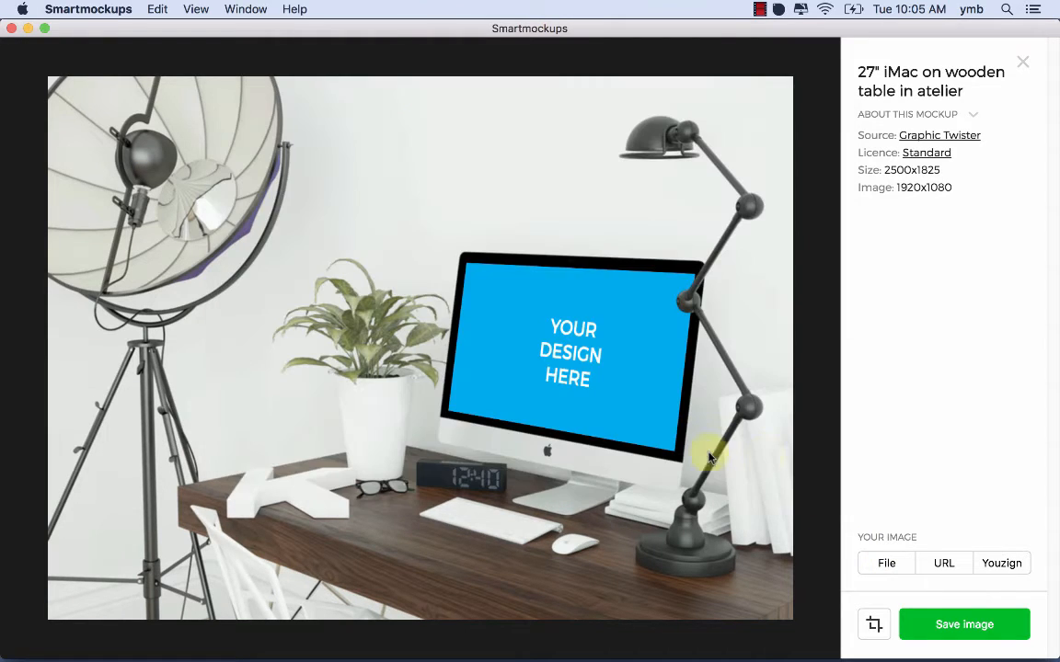
left_click(948, 564)
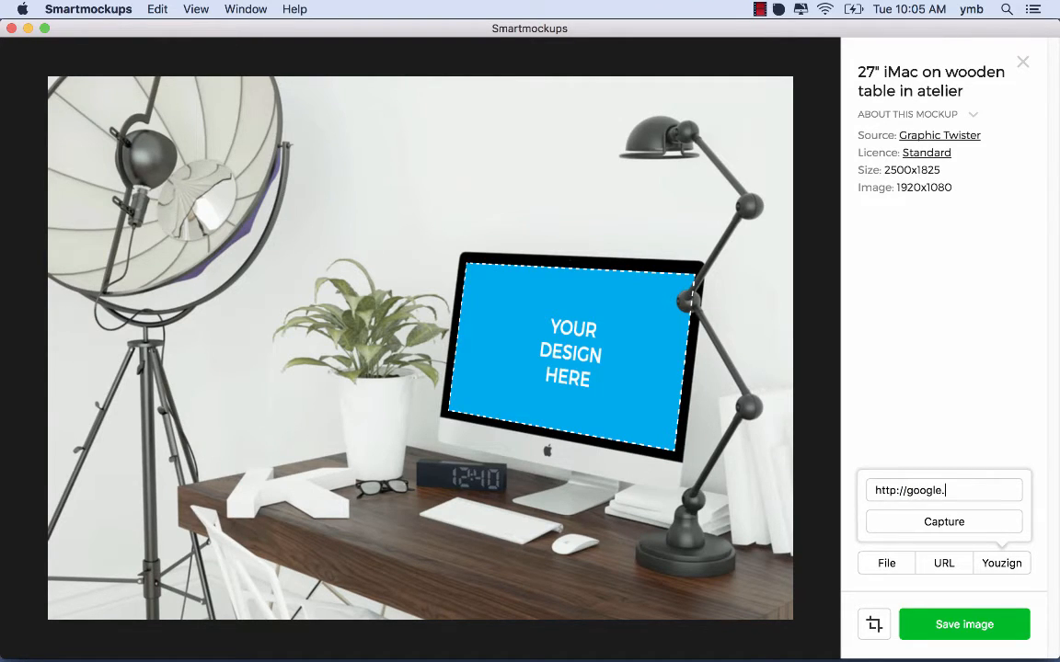
left_click(969, 530)
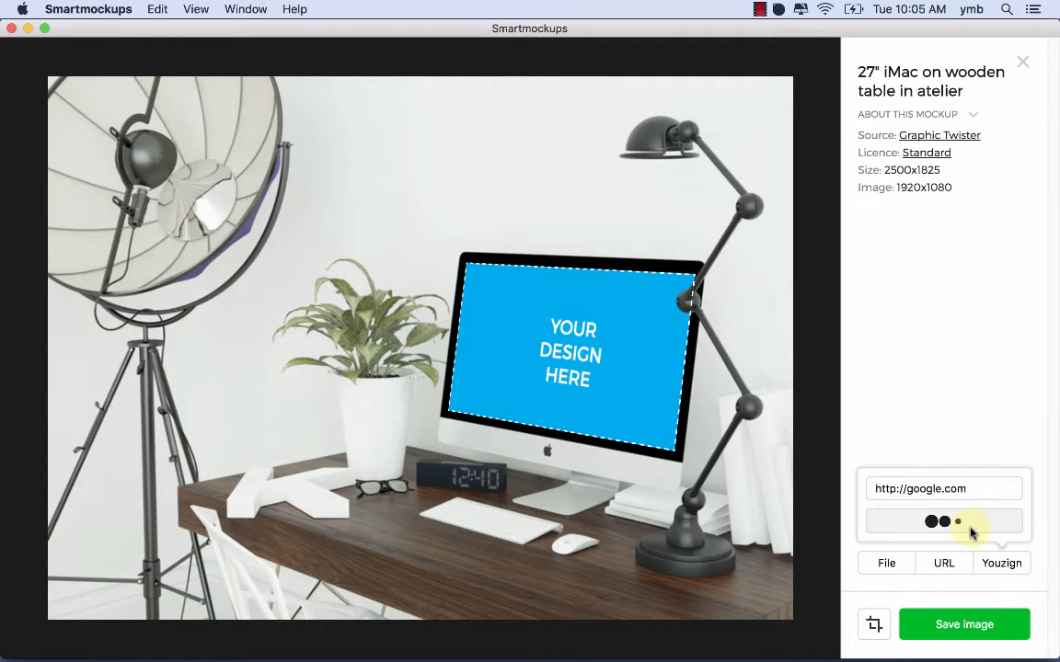
left_click(970, 532)
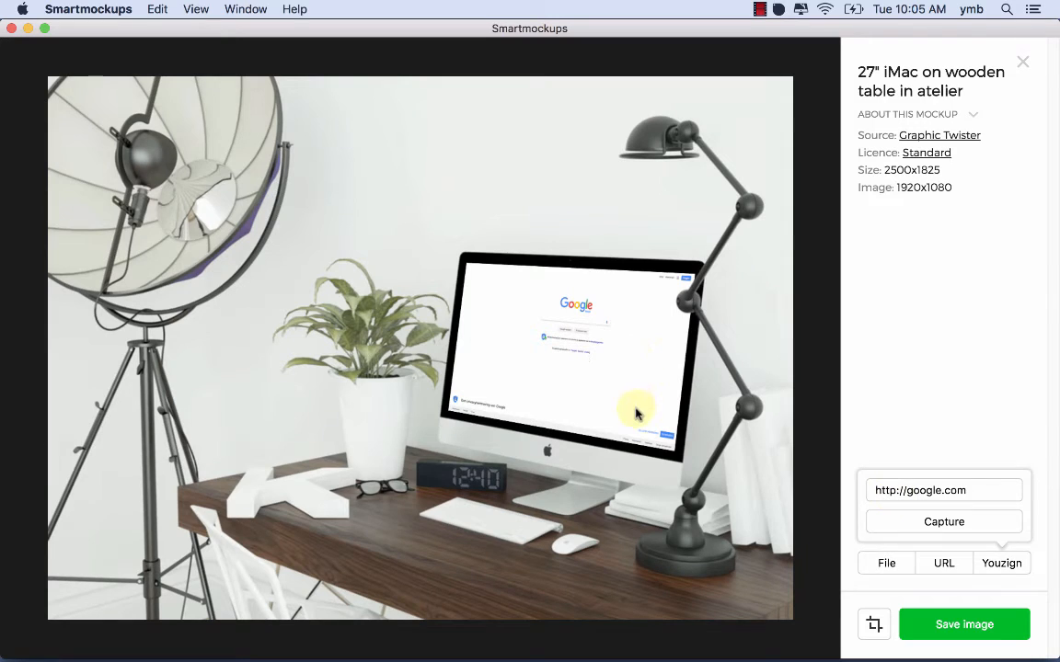
left_click(800, 397)
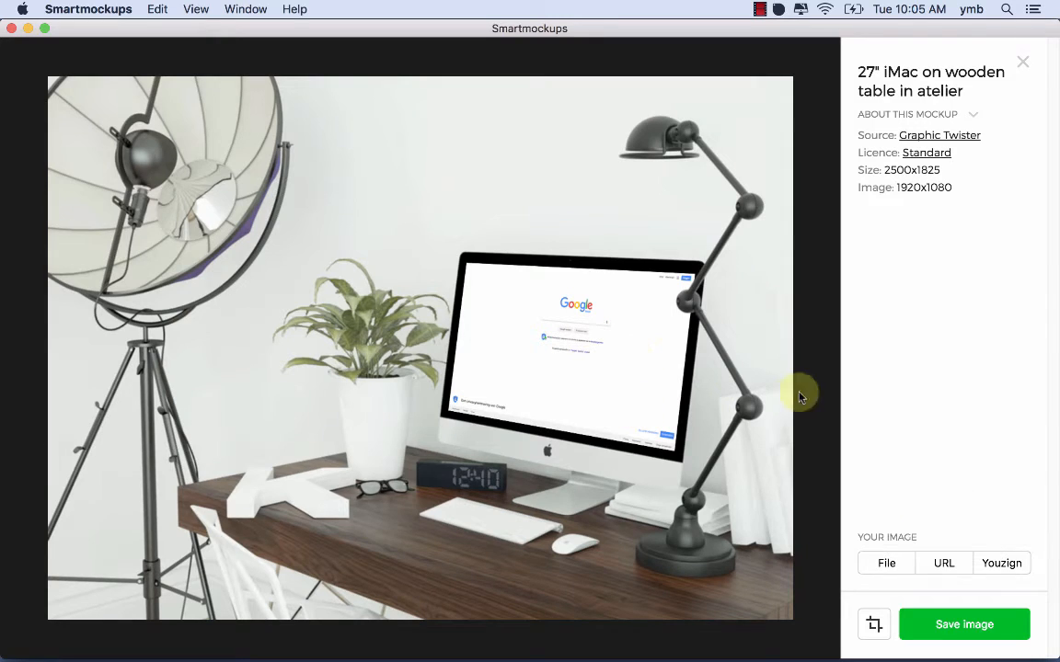
- Clear the web address from the mockup's URL capture field and close the capture box
left_click(937, 557)
triple_click(927, 494)
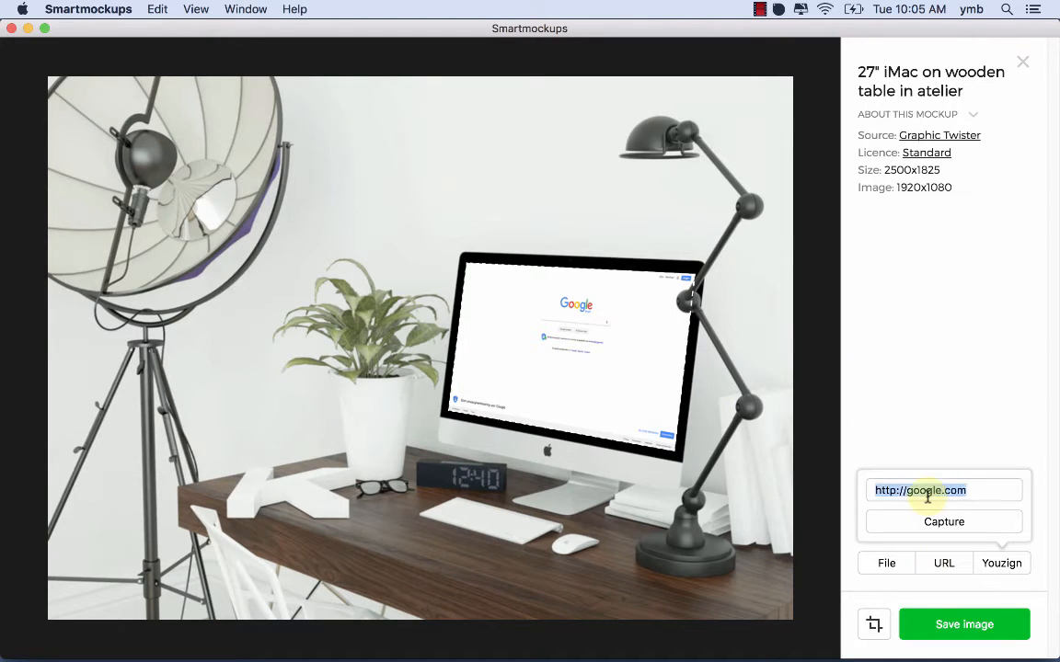
key("BackSpace")
left_click(932, 401)
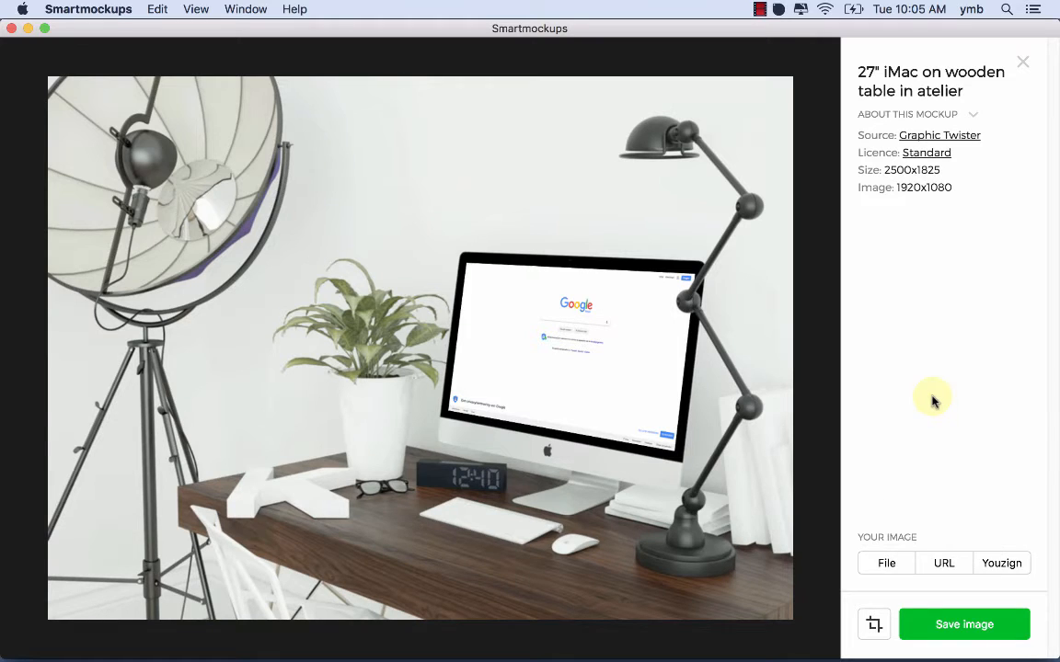
- Browse the Youzign designs available as the source image for the iMac mockup
left_click(1002, 564)
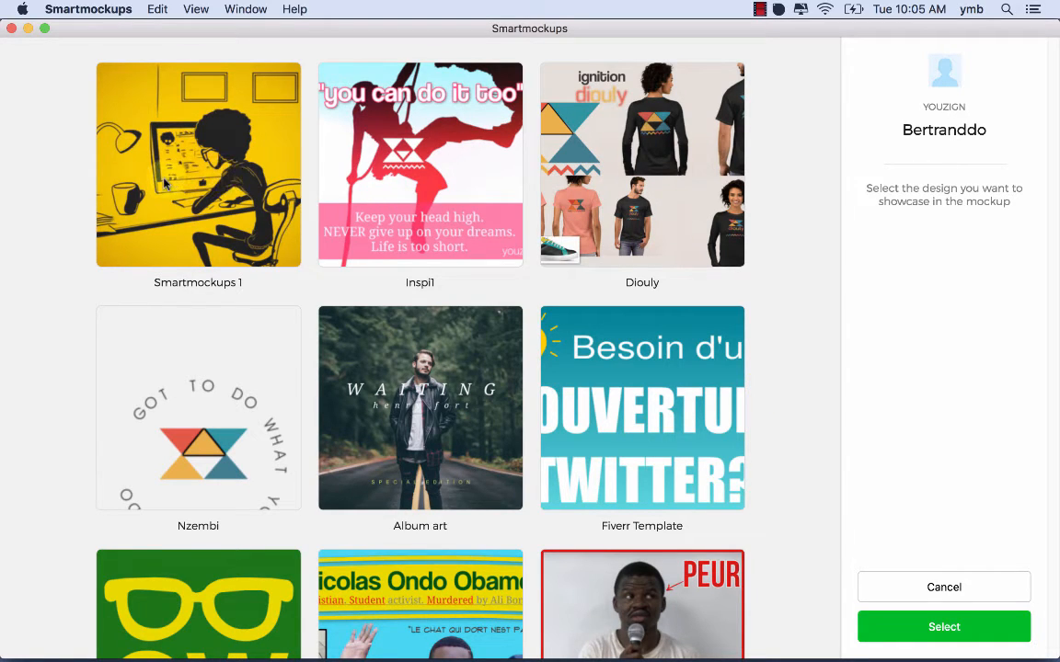
scroll(295, 348, "down", 10)
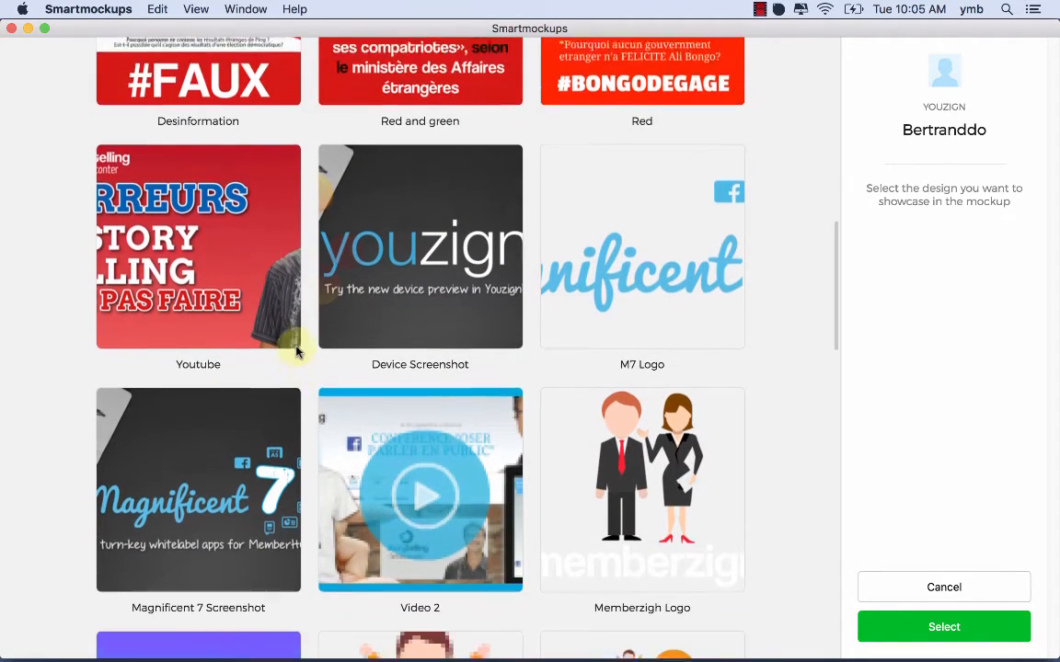
scroll(295, 348, "down", 5)
scroll(295, 348, "down", 15)
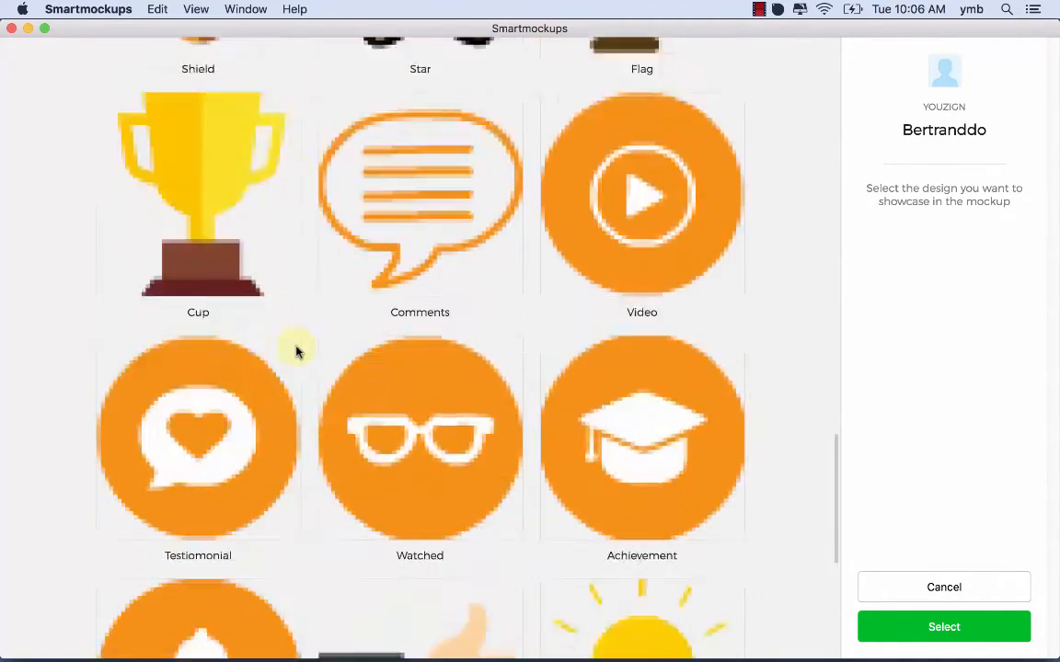
scroll(295, 351, "up", 20)
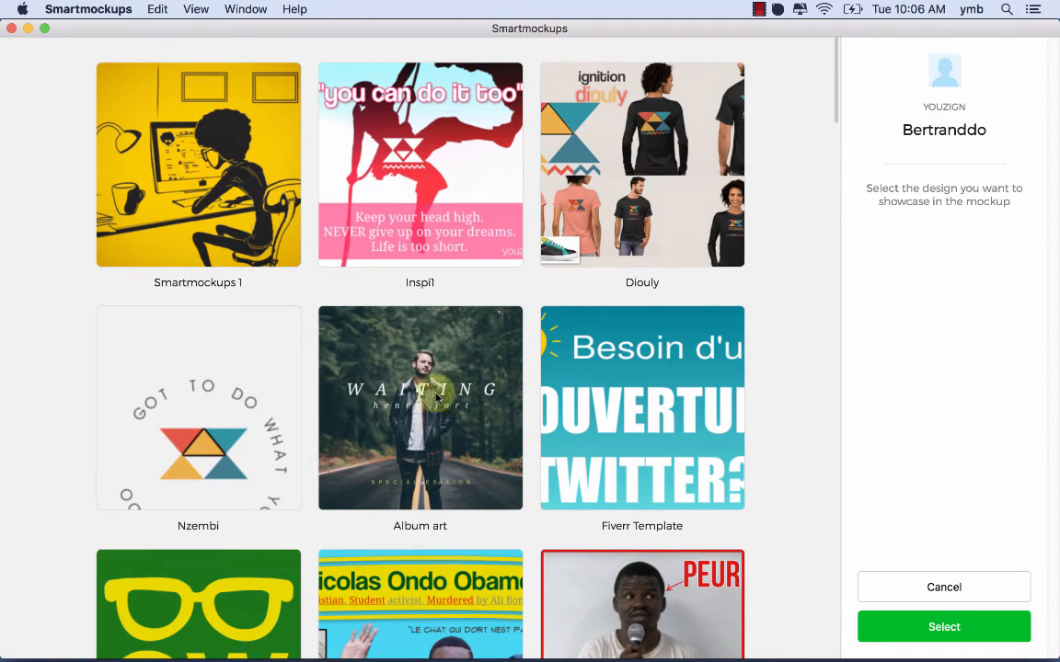
- Switch to Youzign, leave the design editor for the My Designs page, and view the saved designs there
mouse_move(521, 638)
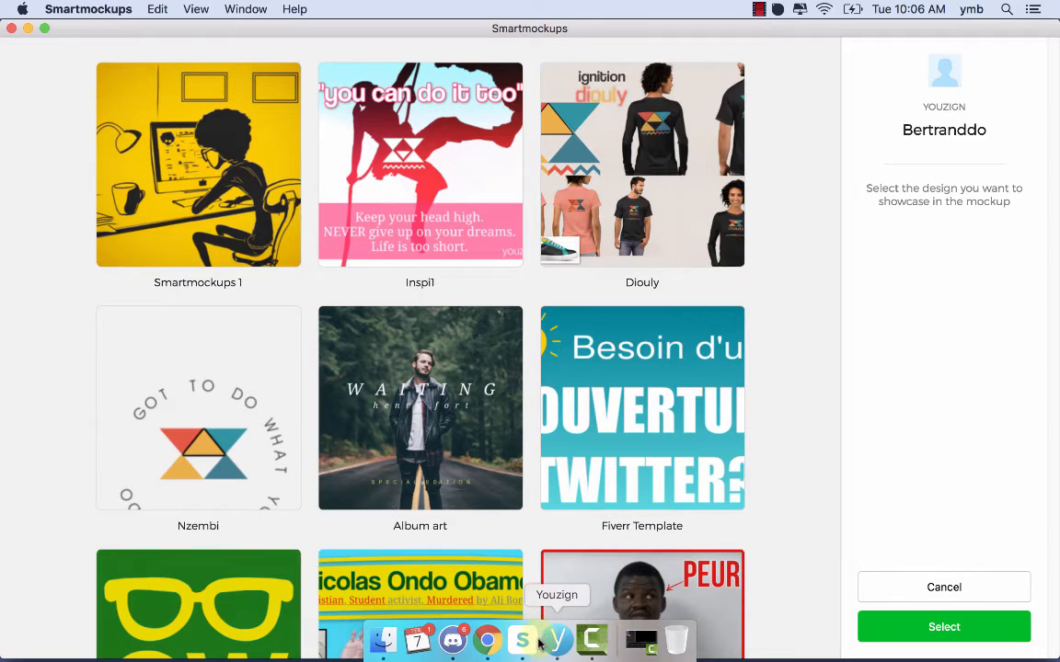
left_click(558, 648)
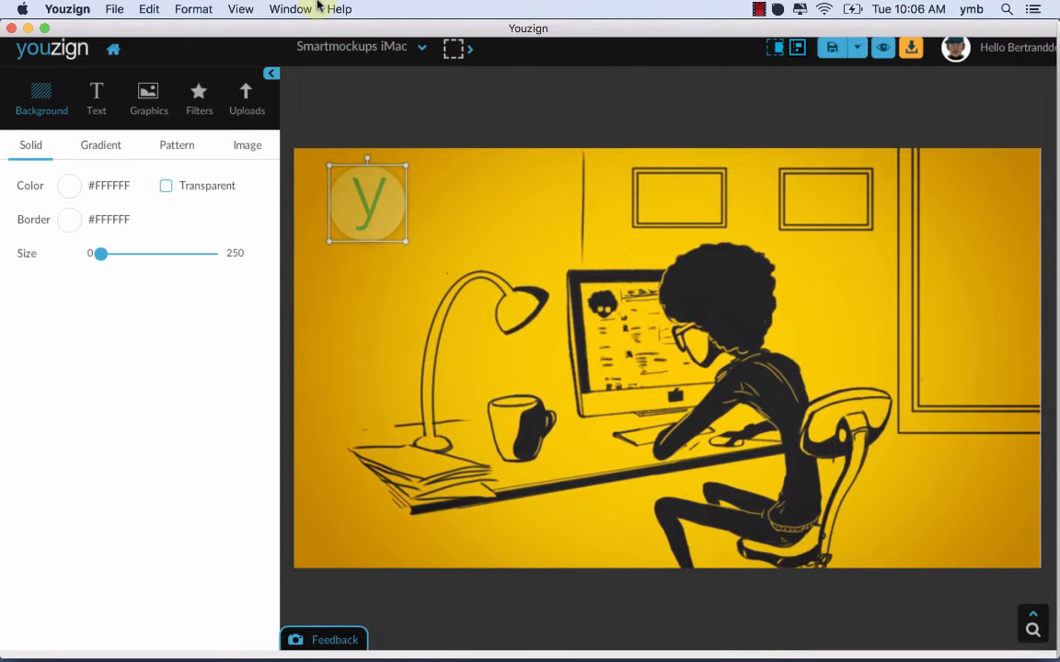
left_click(114, 54)
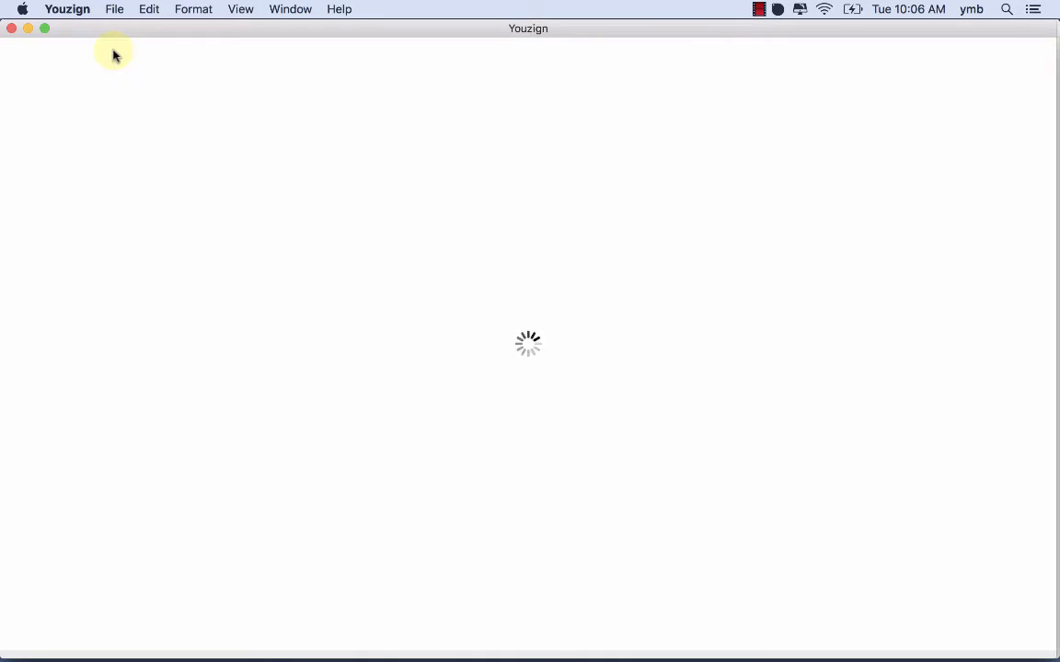
scroll(386, 318, "down", 10)
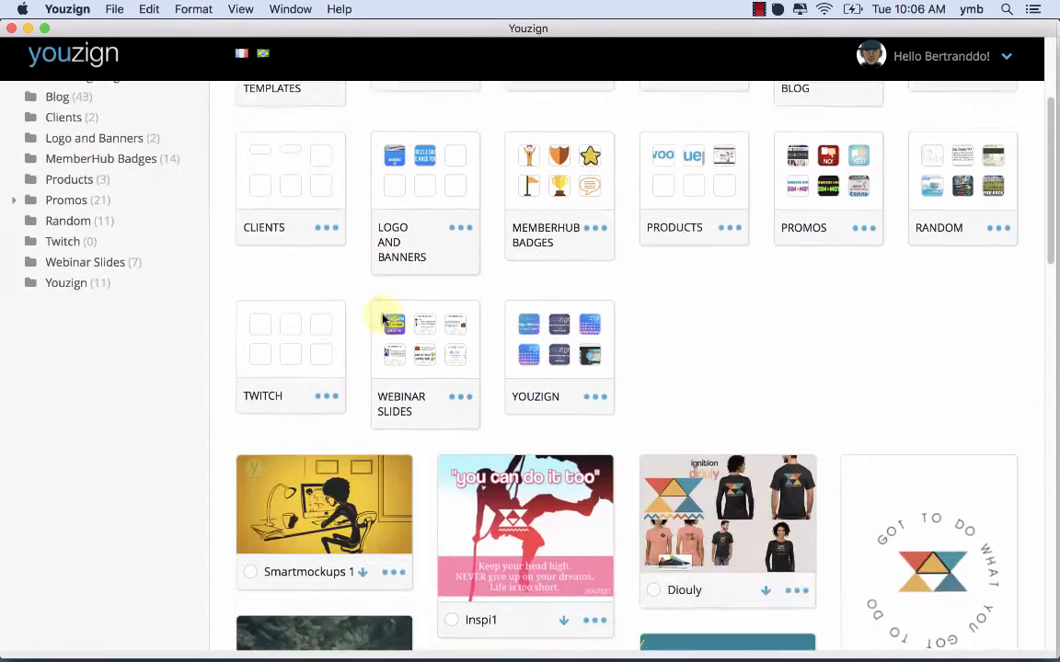
scroll(754, 403, "down", 1)
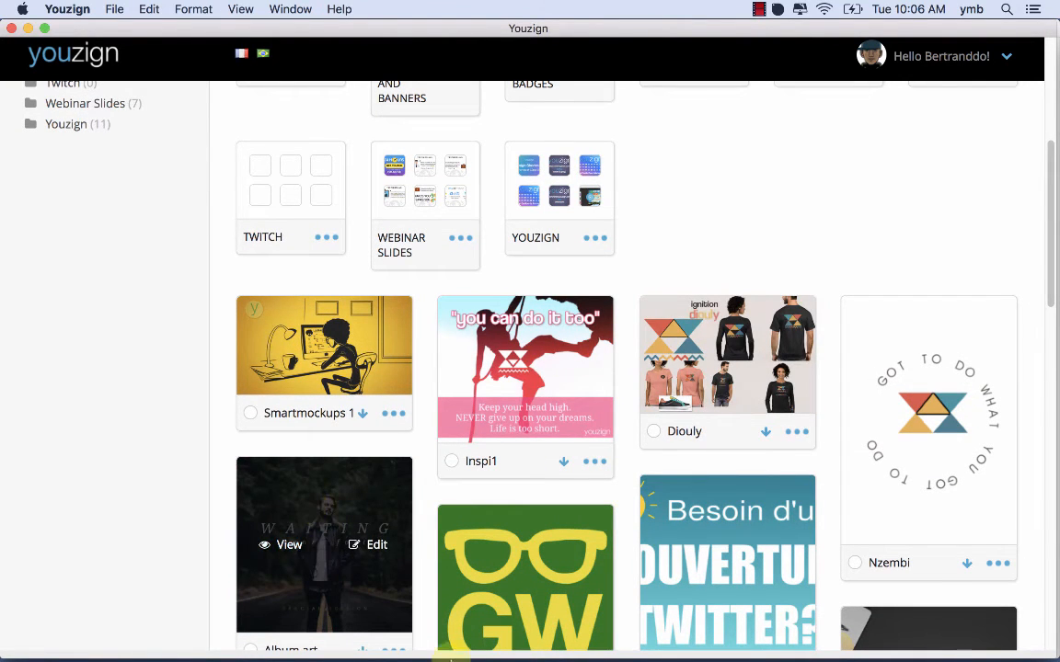
- Return to Smartmockups and place the Youzign design "Smartmockups 1" on the iMac mockup's screen
left_click(522, 641)
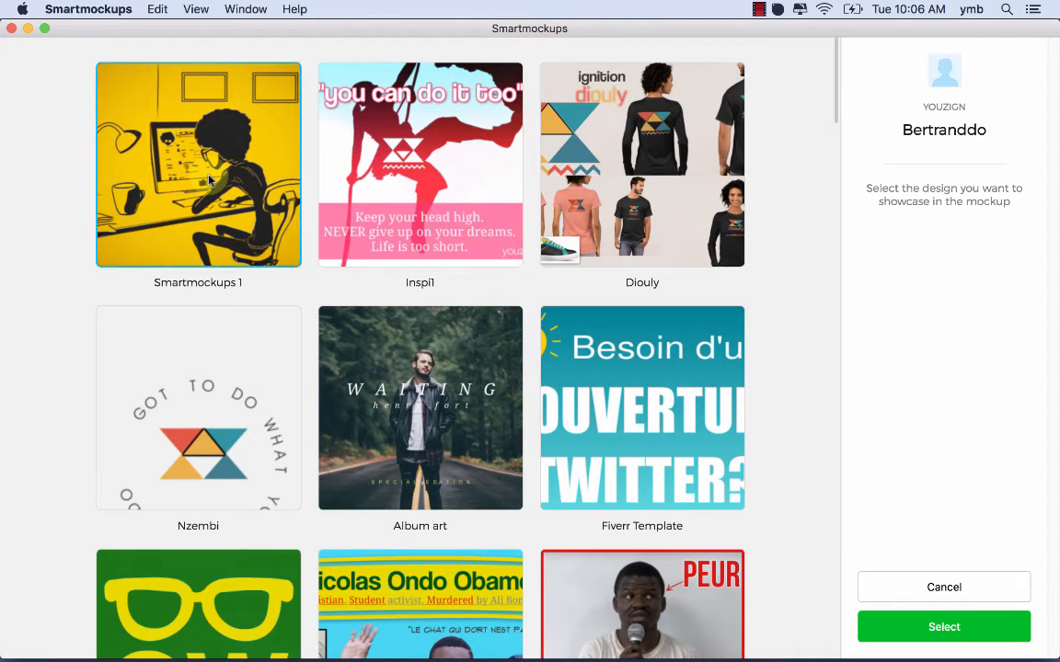
left_click(924, 626)
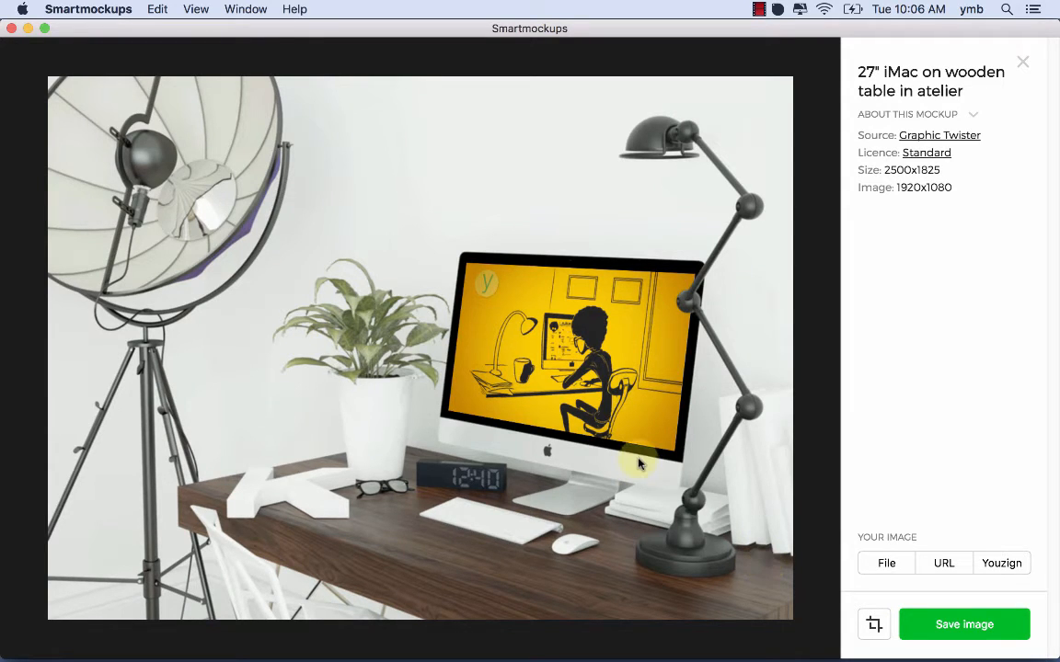
- Crop the mockup at a 4:3 ratio closely around the iMac and plant, and bring up the image quality choices for saving
left_click(875, 624)
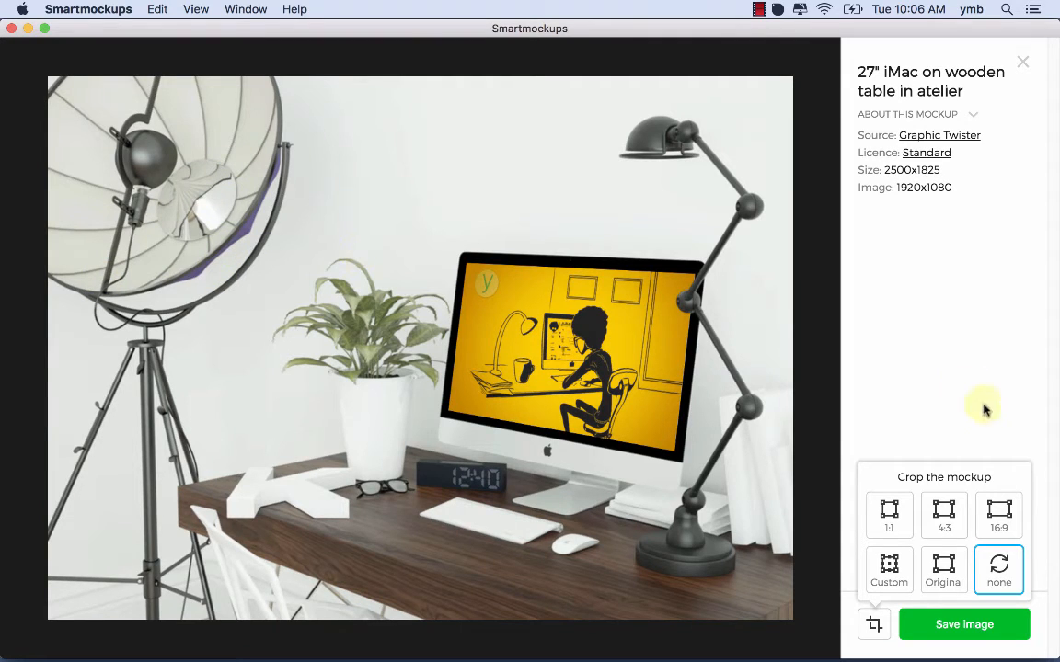
left_click(948, 513)
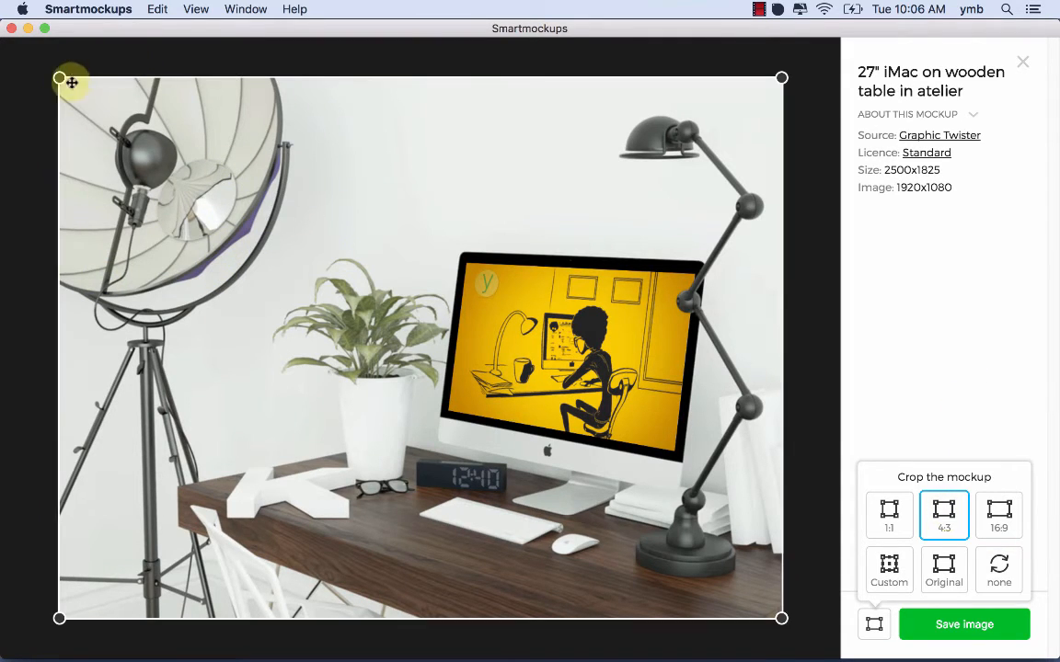
left_click_drag(60, 80, 320, 247)
left_click_drag(478, 348, 493, 347)
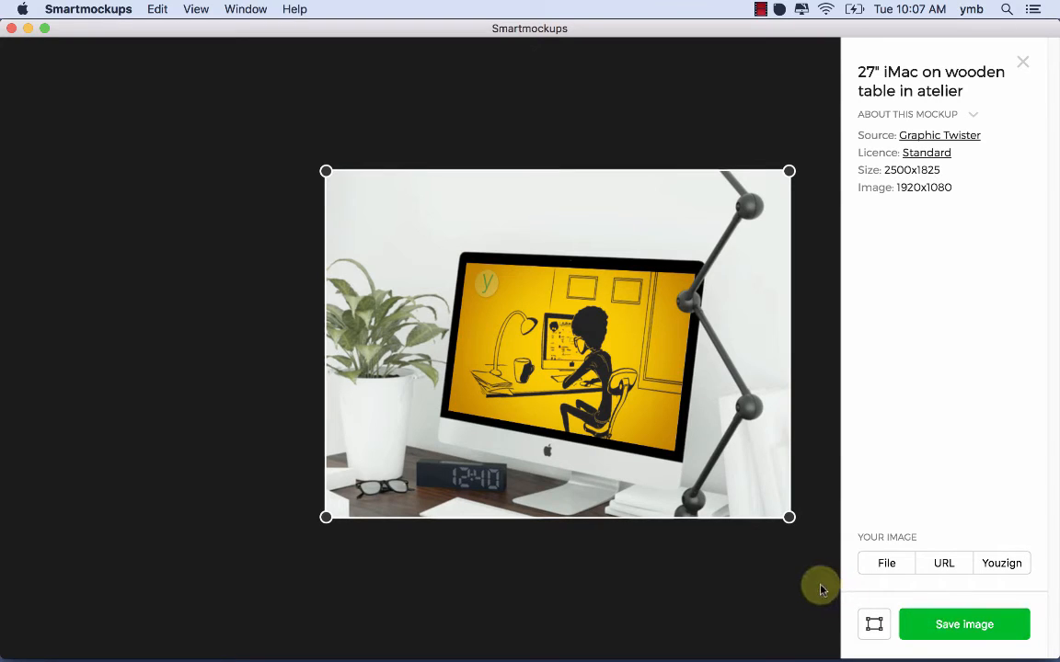
left_click(932, 629)
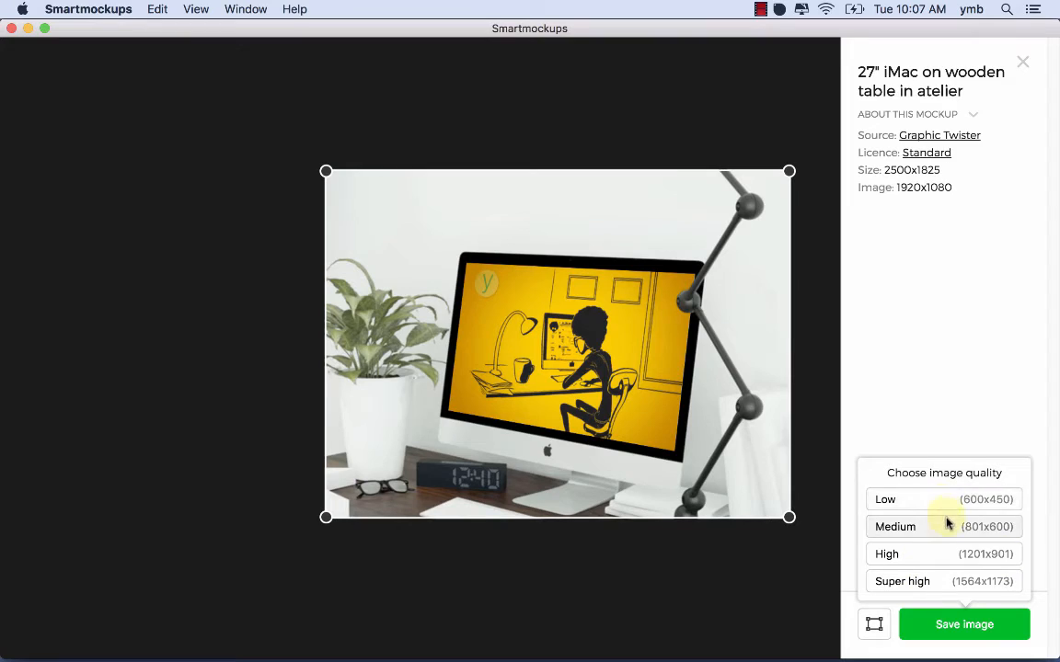
- Switch to Chrome and examine how mockup images are used on the Gifzign beta page
left_click(489, 642)
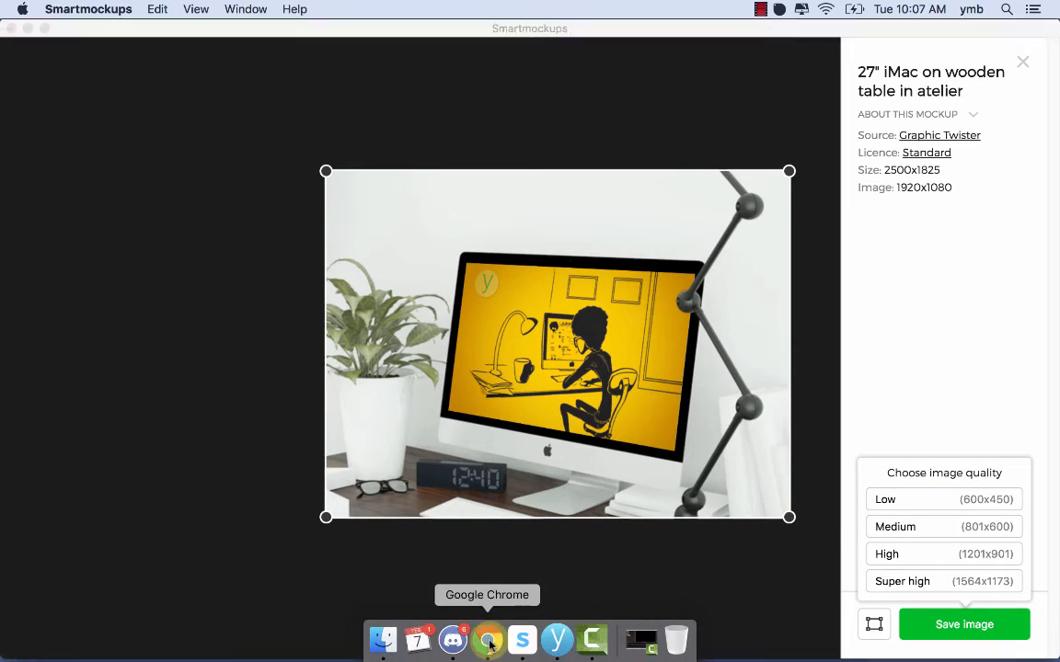
scroll(512, 398, "down", 15)
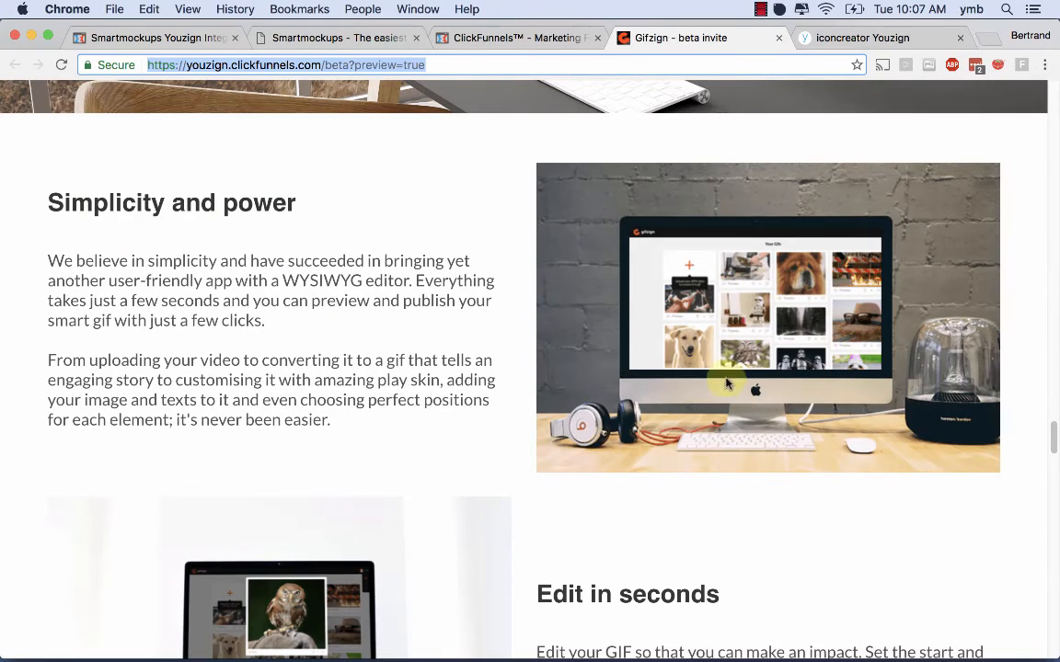
left_click_drag(555, 181, 568, 232)
scroll(569, 232, "up", 1)
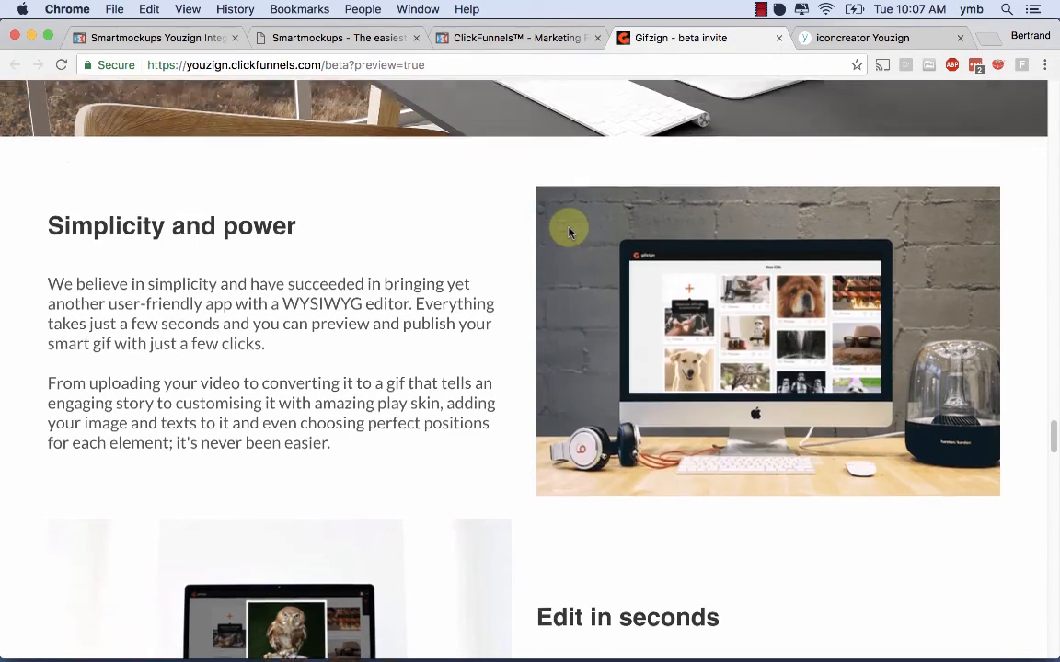
scroll(568, 232, "up", 5)
scroll(703, 315, "up", 3)
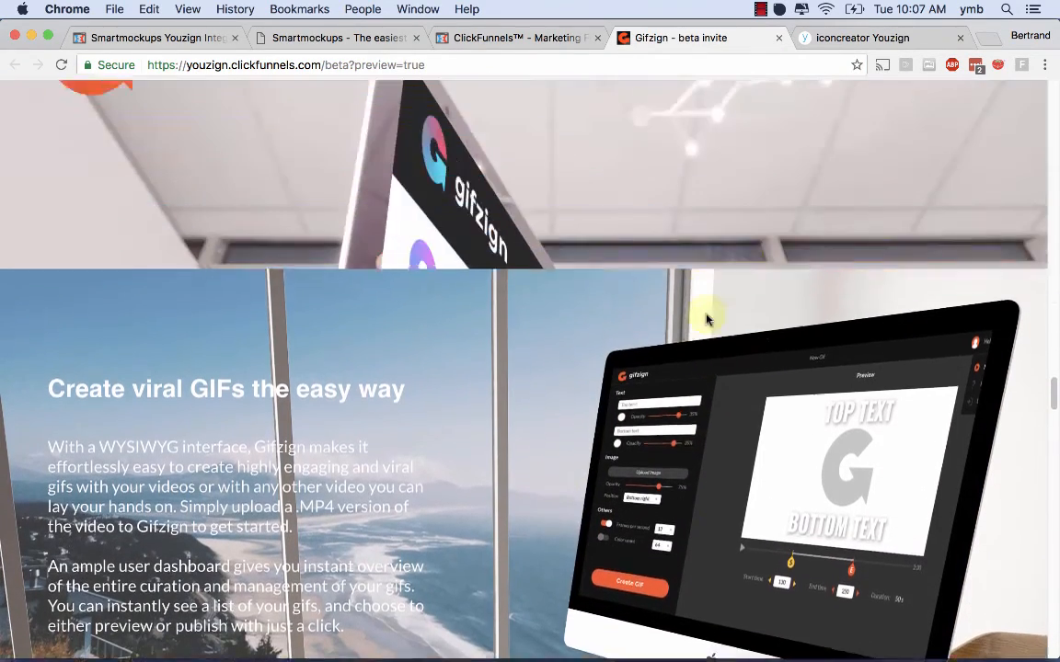
scroll(705, 316, "up", 5)
mouse_move(589, 651)
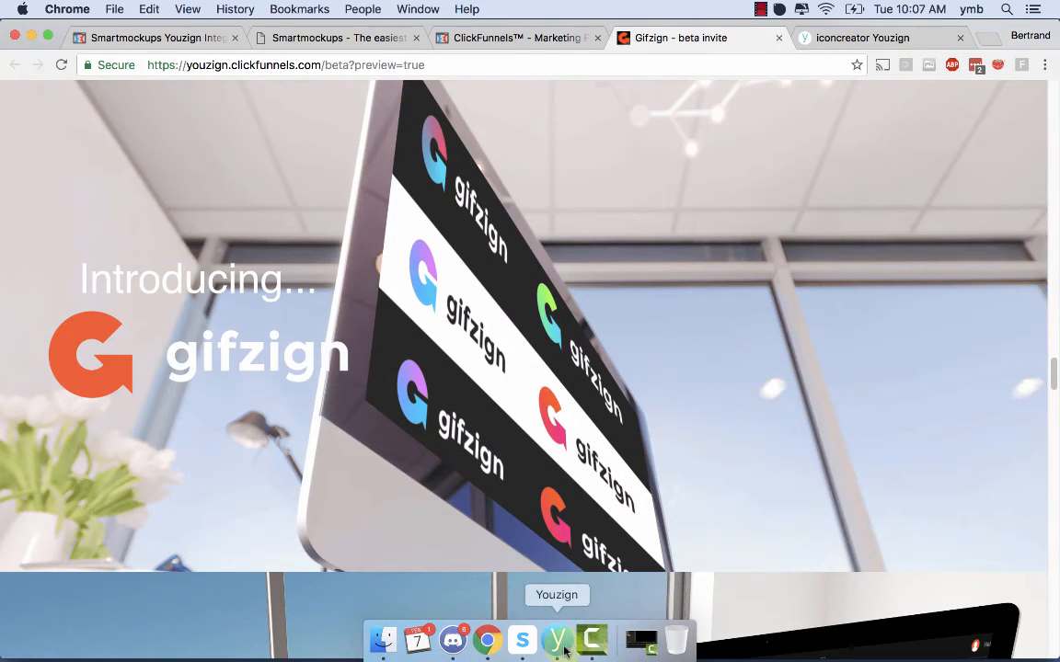
- Return to Smartmockups and save the cropped mockup in High quality (1201x901) as "high" in the Downloads folder
left_click(522, 641)
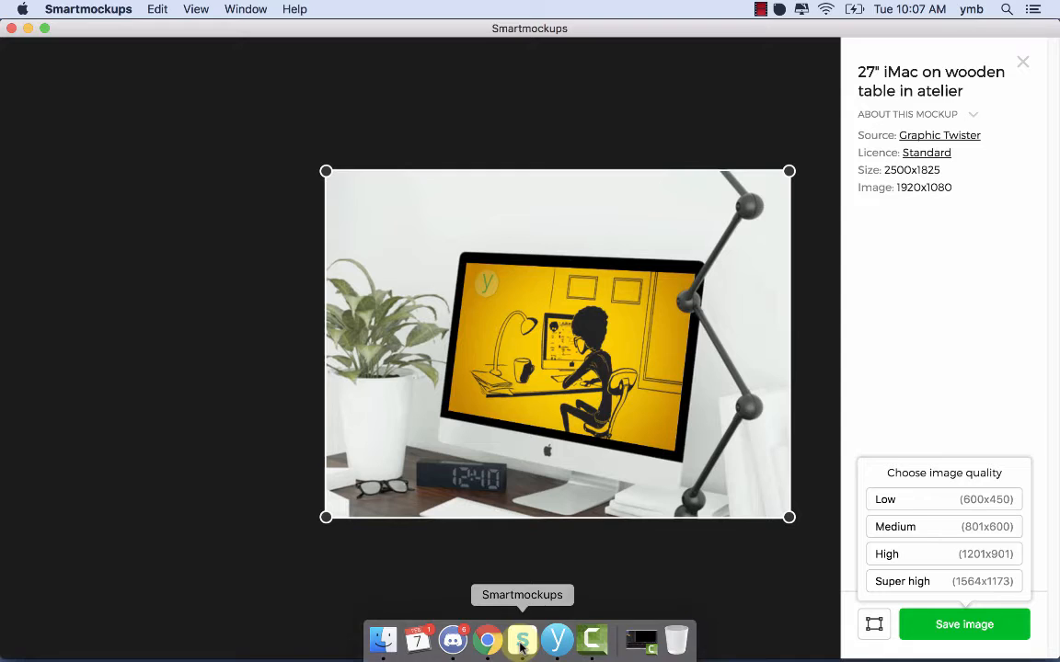
left_click(917, 555)
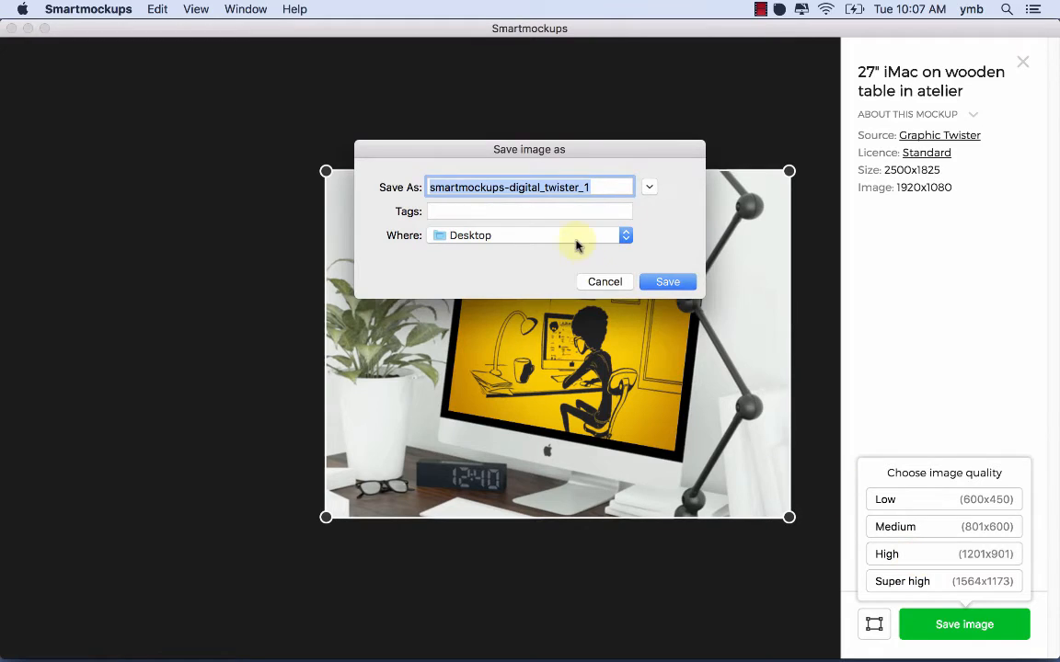
type("high")
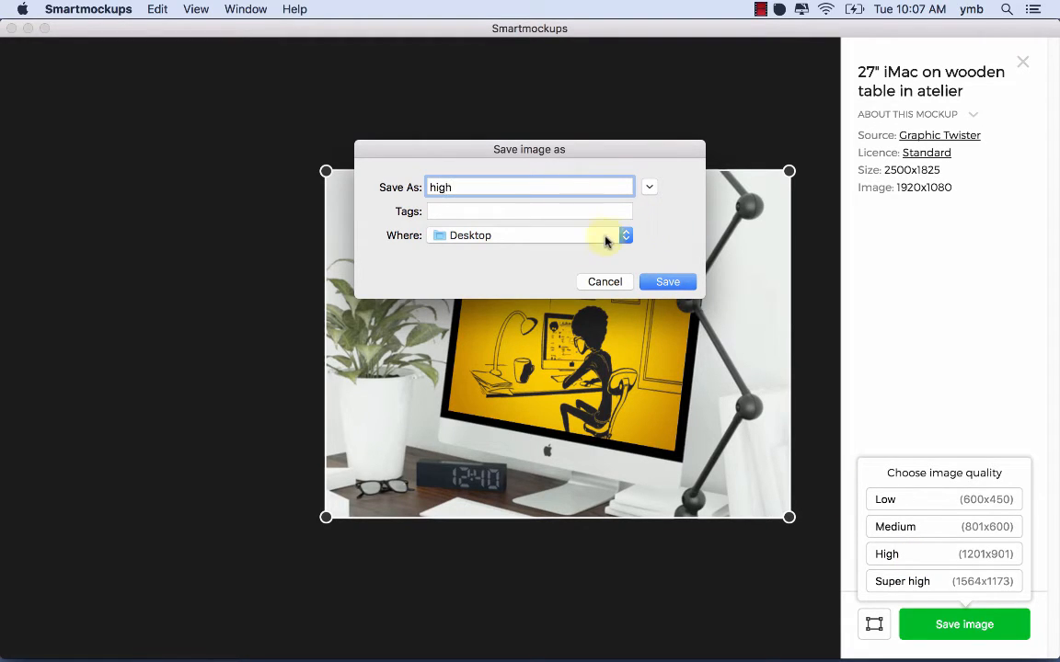
left_click(606, 237)
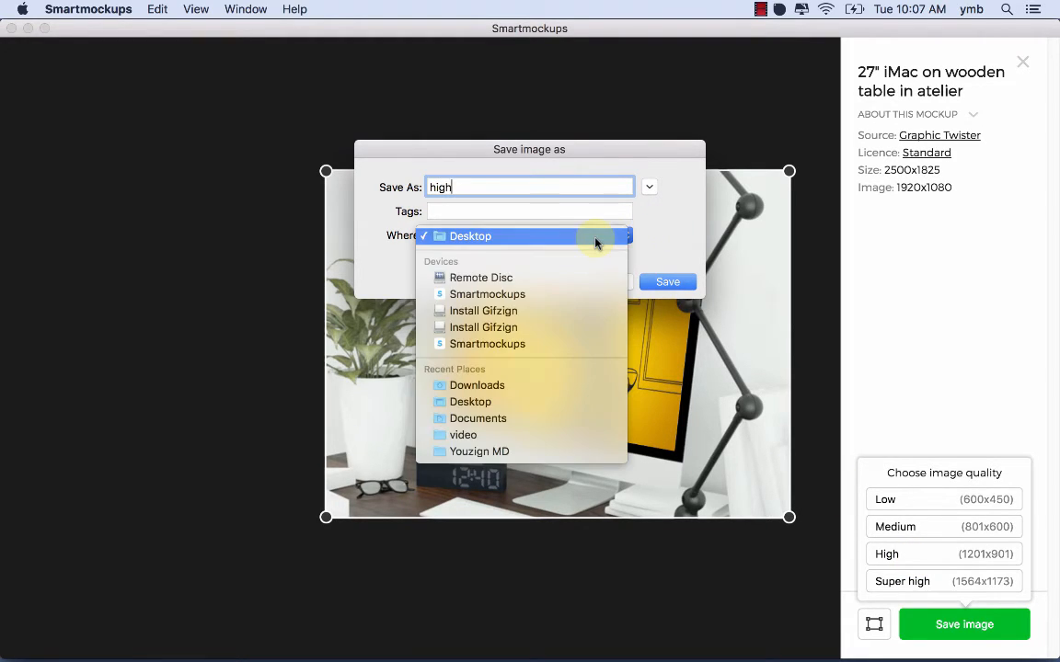
left_click(534, 380)
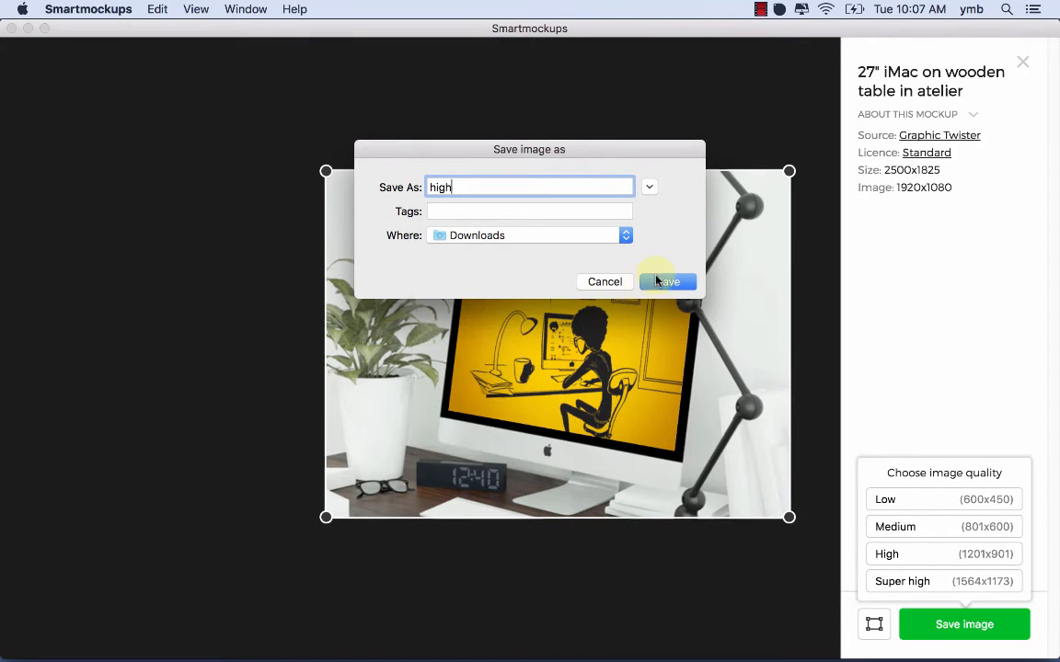
left_click(669, 282)
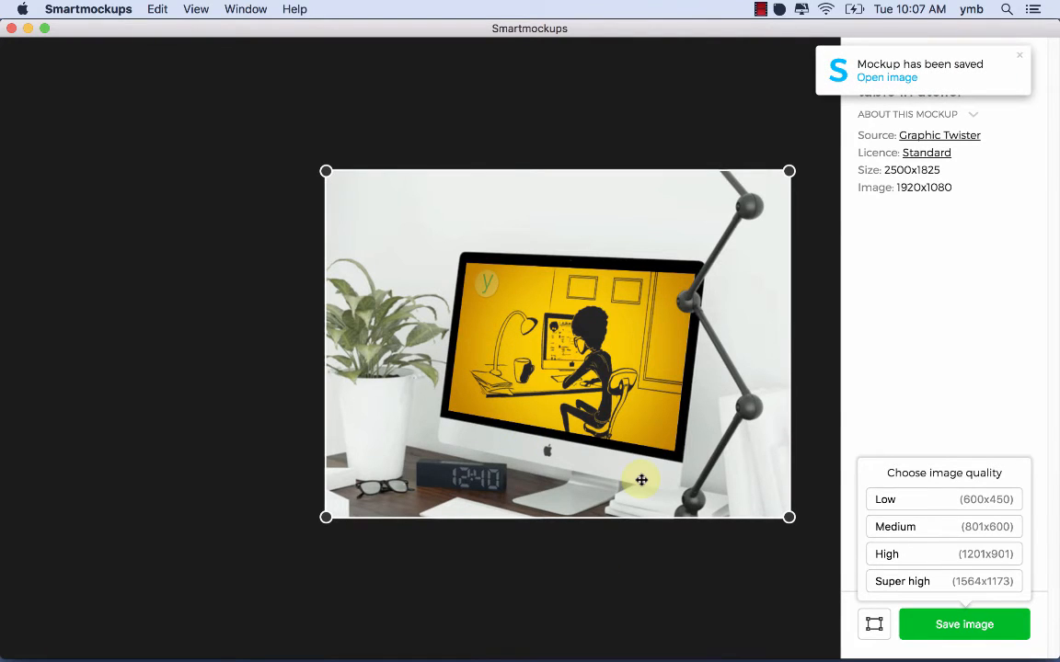
- Switch to Chrome and load youzign.com in place of the Gifzign page
mouse_move(571, 644)
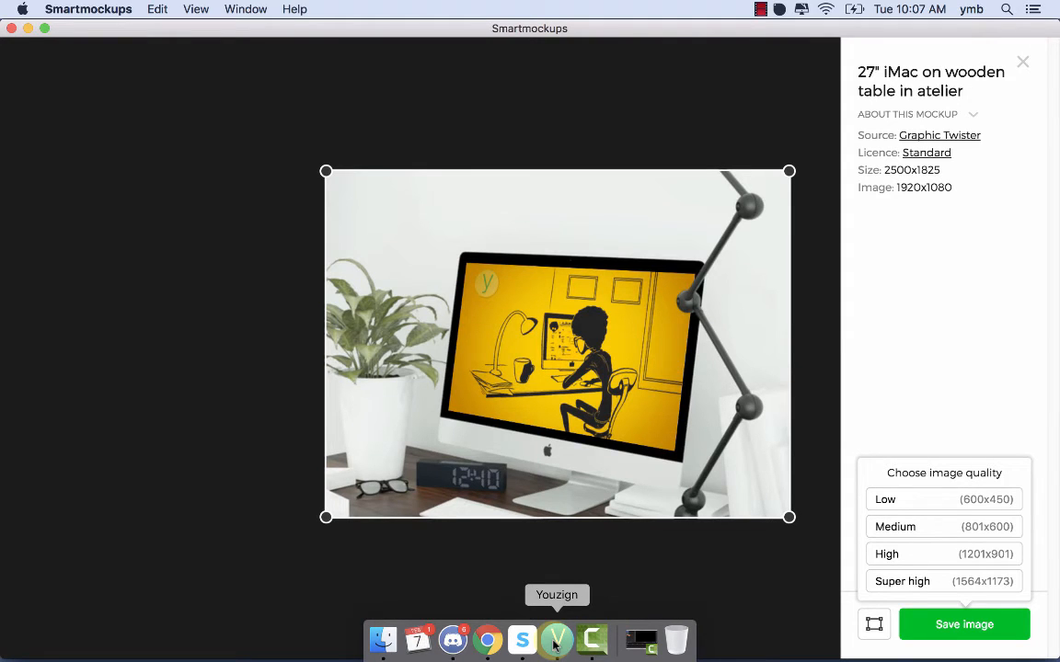
left_click(487, 639)
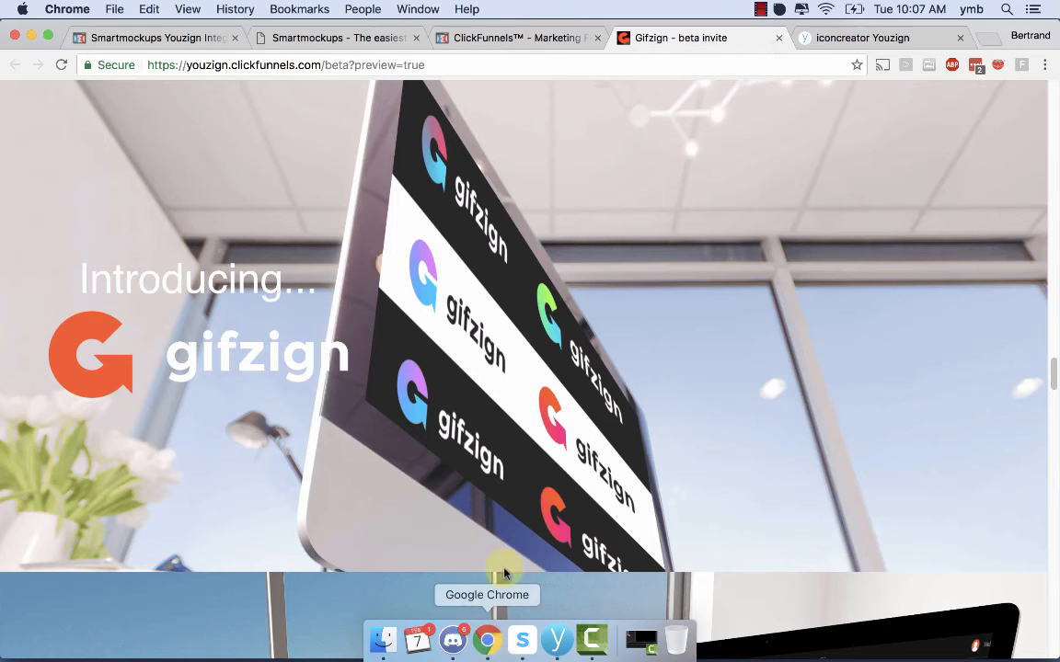
left_click(527, 66)
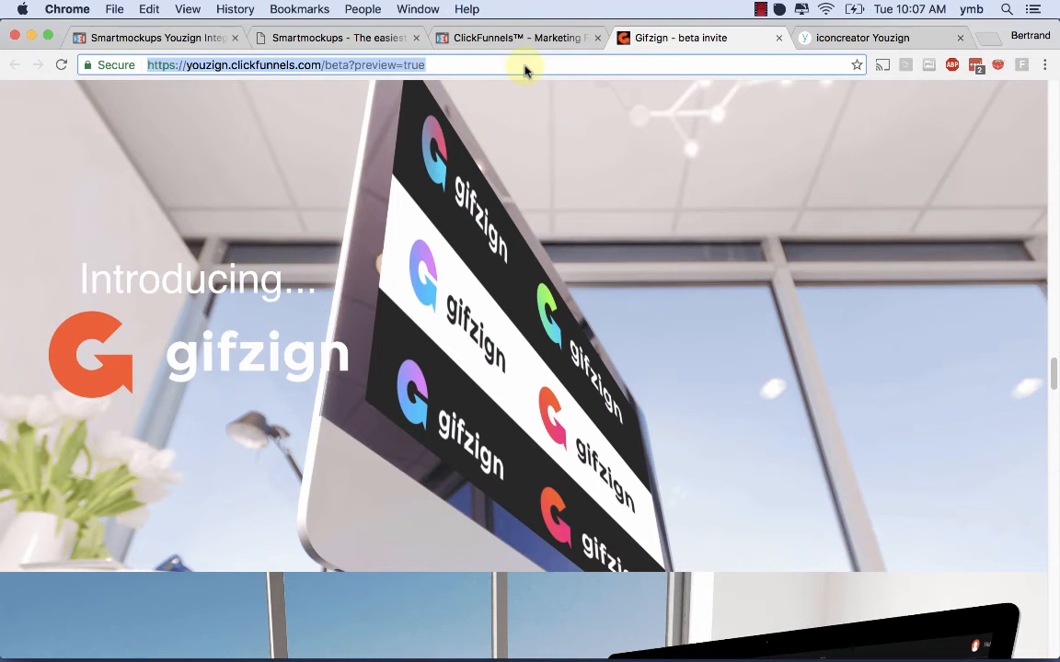
type("youzign.com")
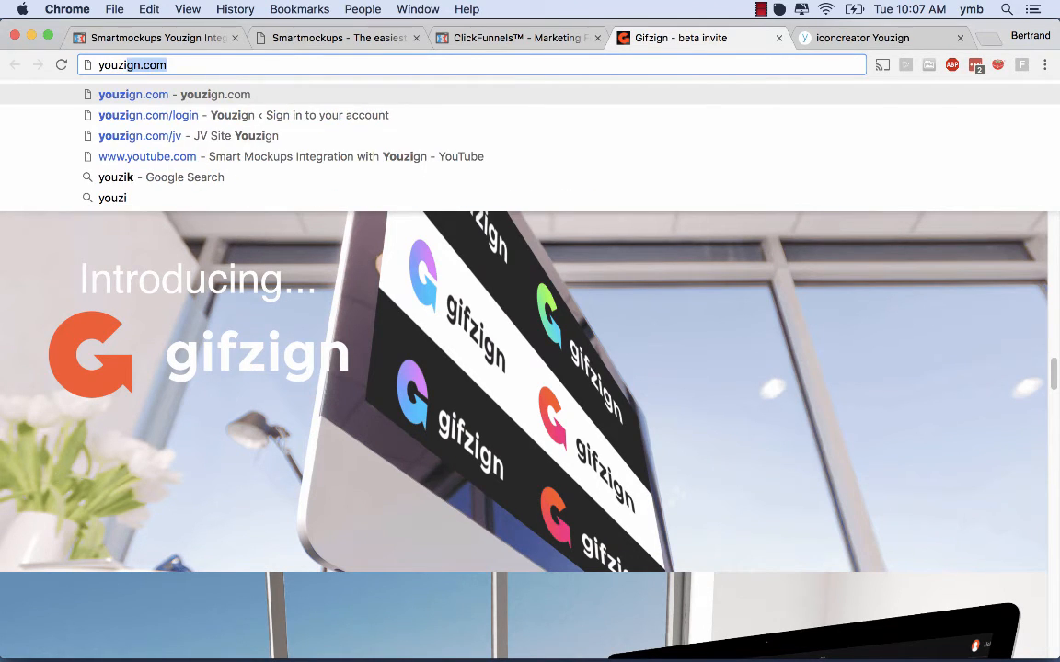
key("Return")
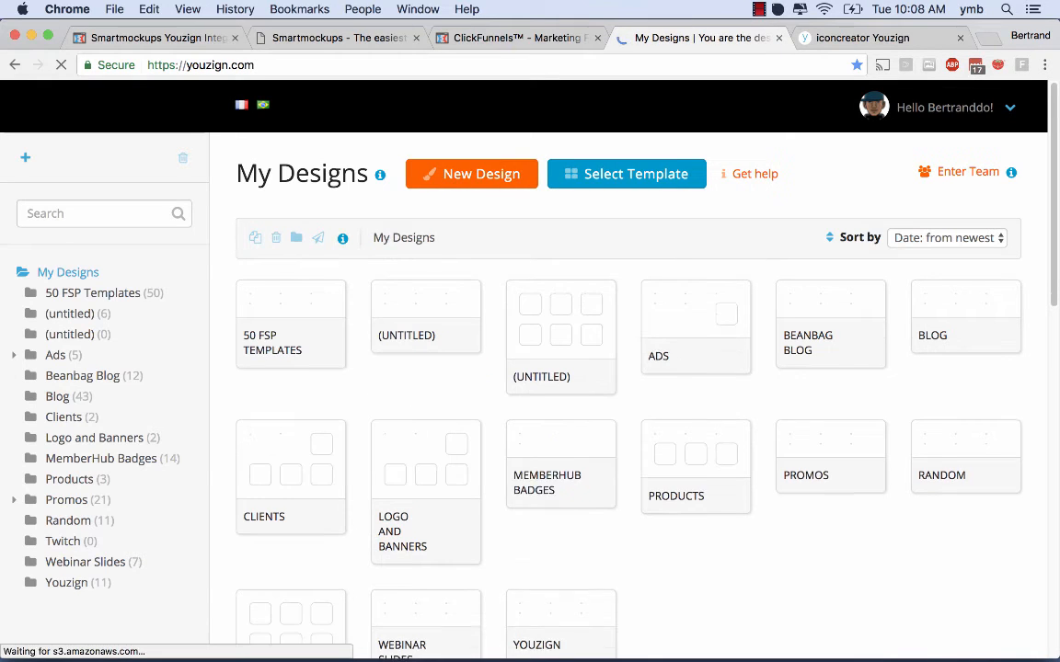
- Start a new Youzign design from the image high.png in Downloads, and switch to Smartmockups during the upload
left_click(492, 175)
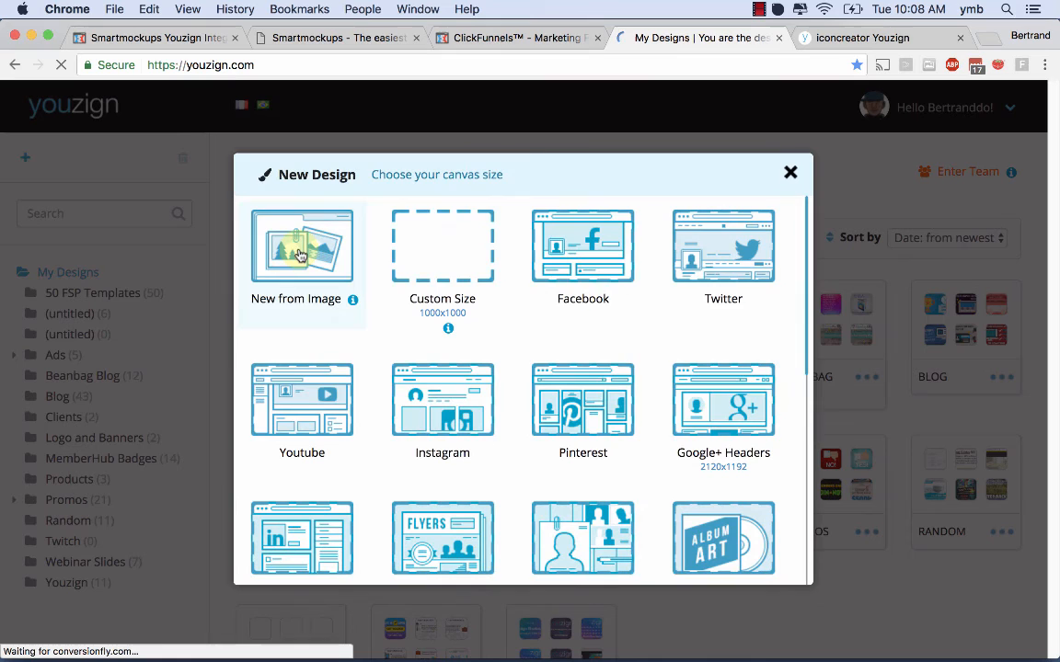
left_click(299, 250)
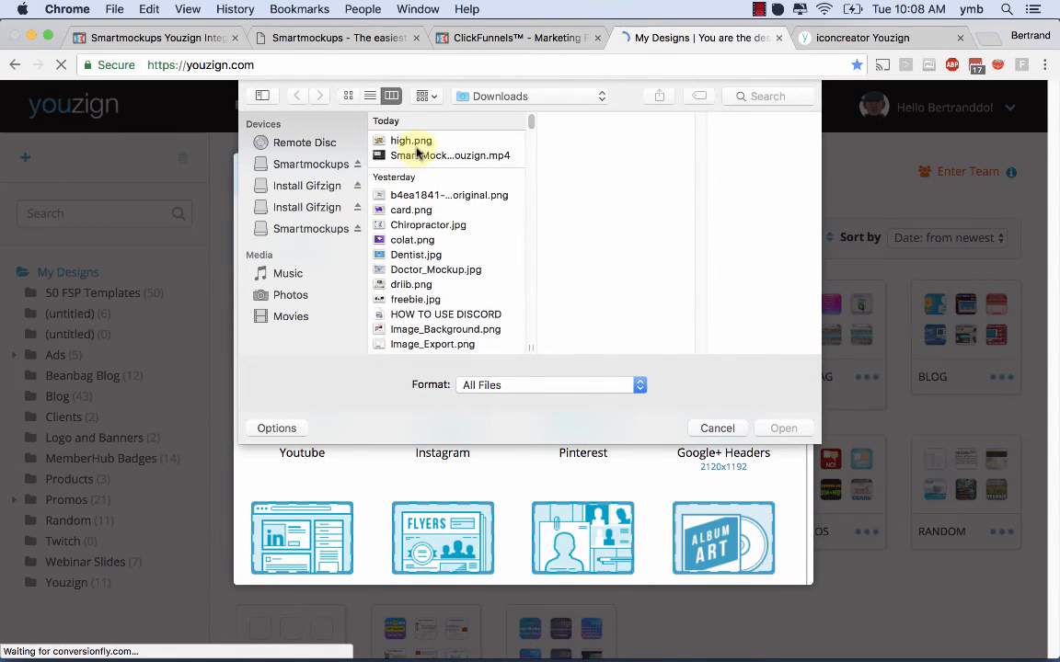
left_click(397, 143)
double_click(397, 143)
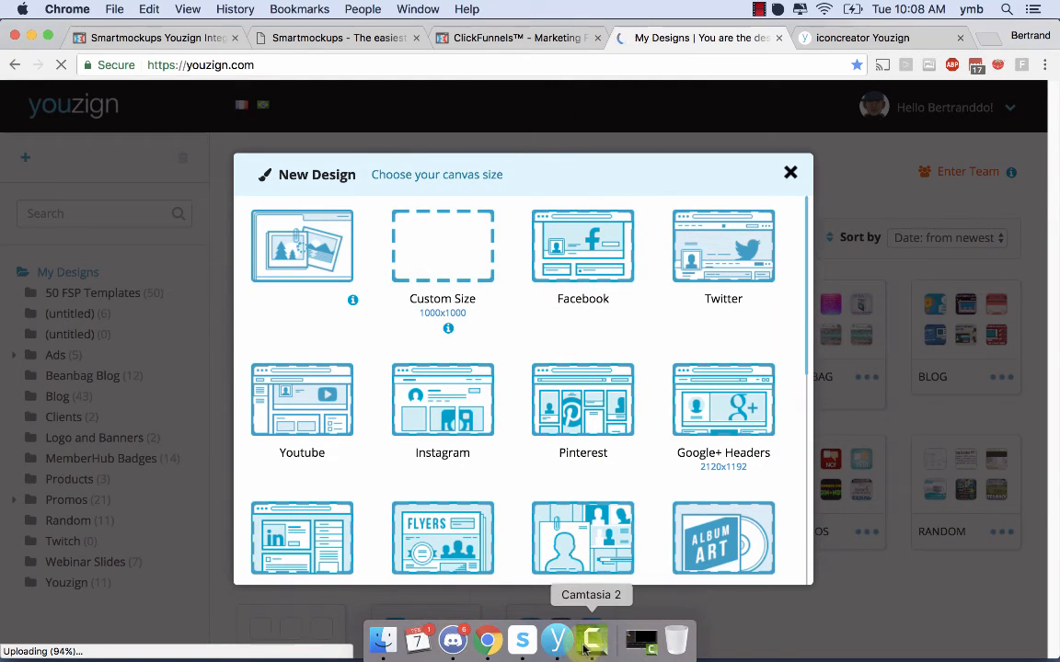
left_click(522, 640)
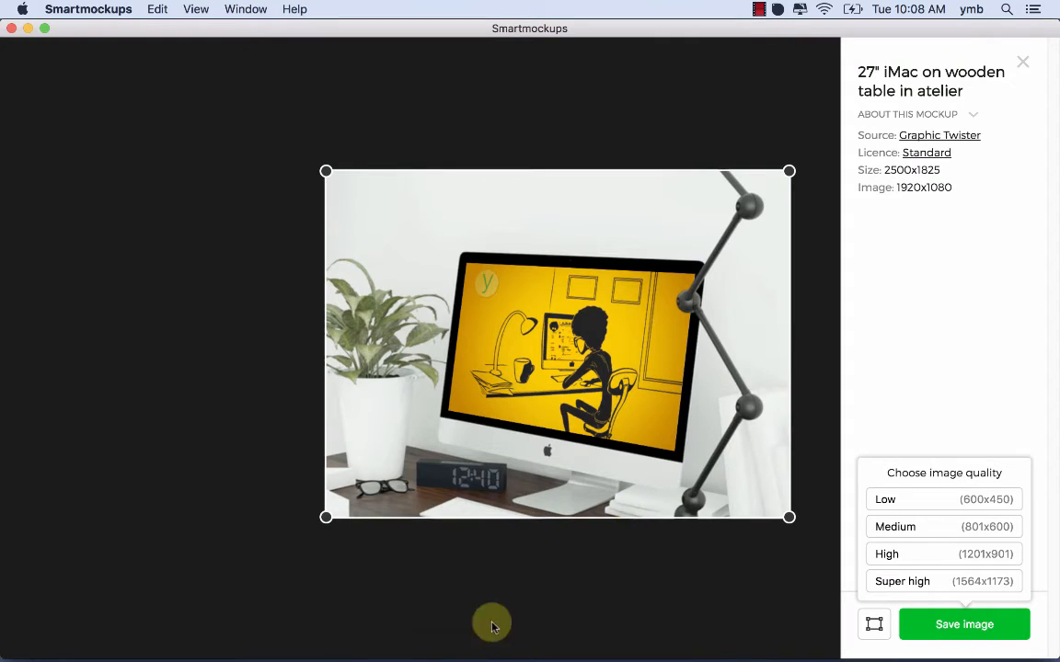
- Switch to Chrome and add the white youzign logo from the uploaded images to the mockup design
left_click(484, 638)
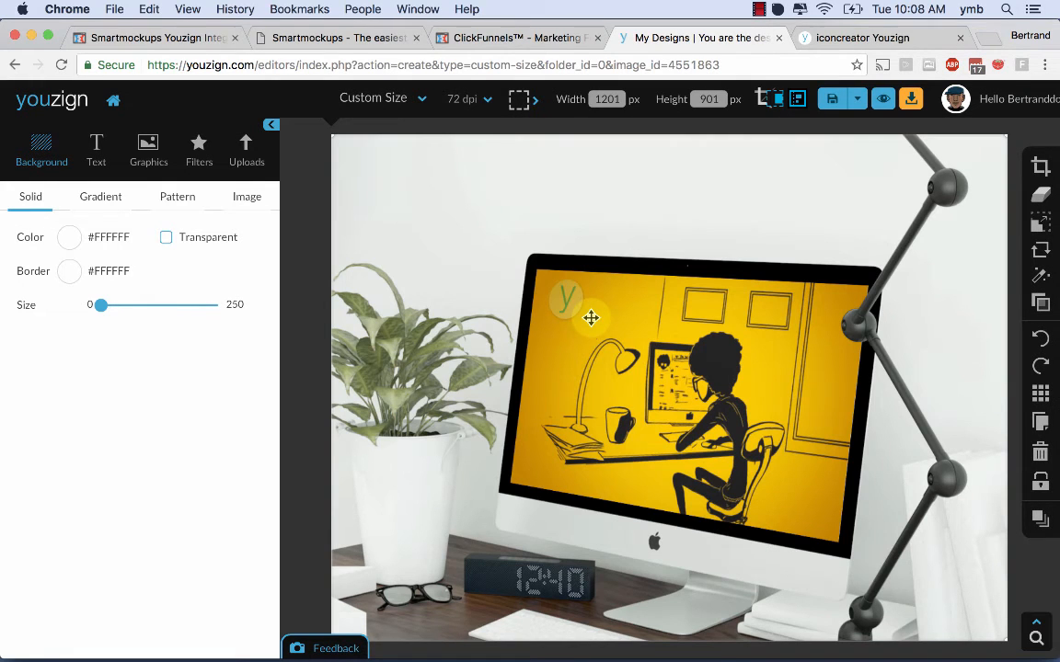
left_click(226, 158)
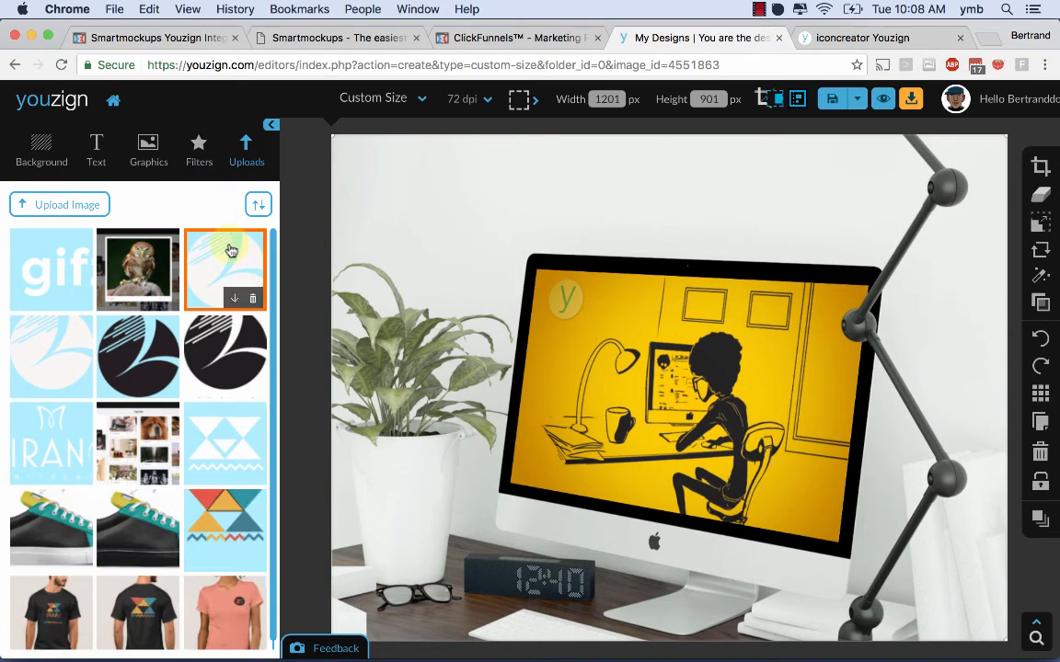
left_click(257, 206)
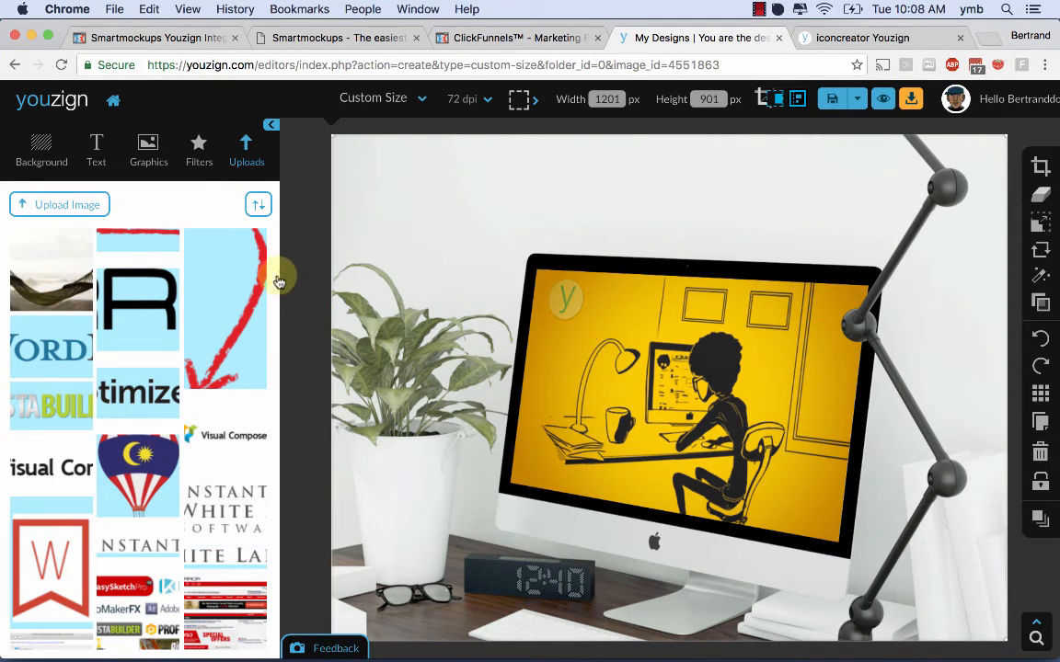
left_click_drag(271, 260, 272, 534)
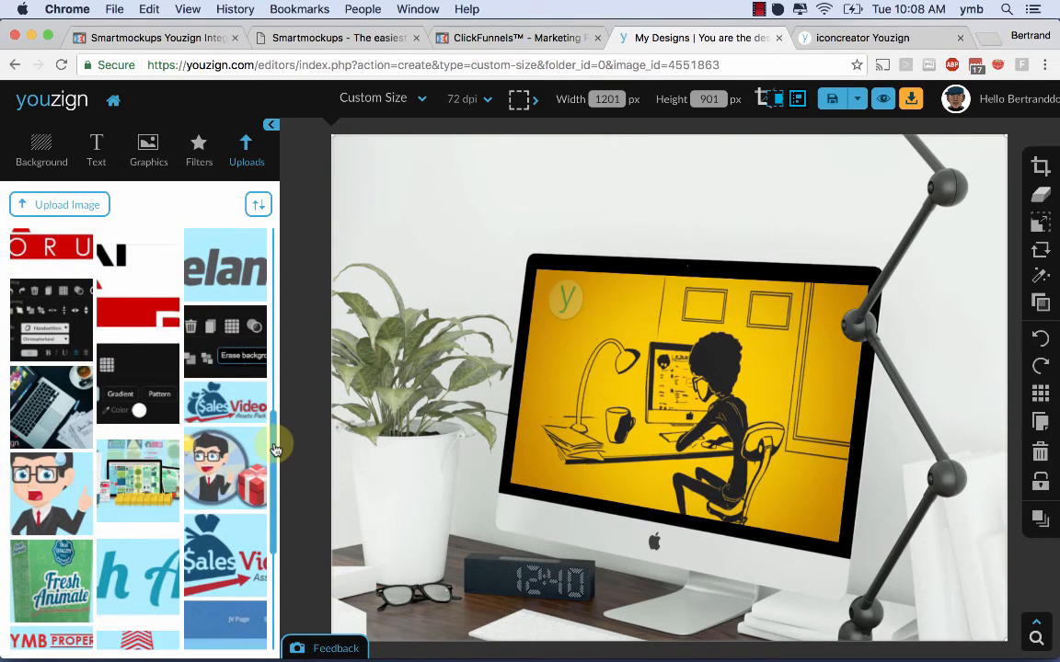
scroll(263, 552, "down", 5)
scroll(263, 571, "down", 1)
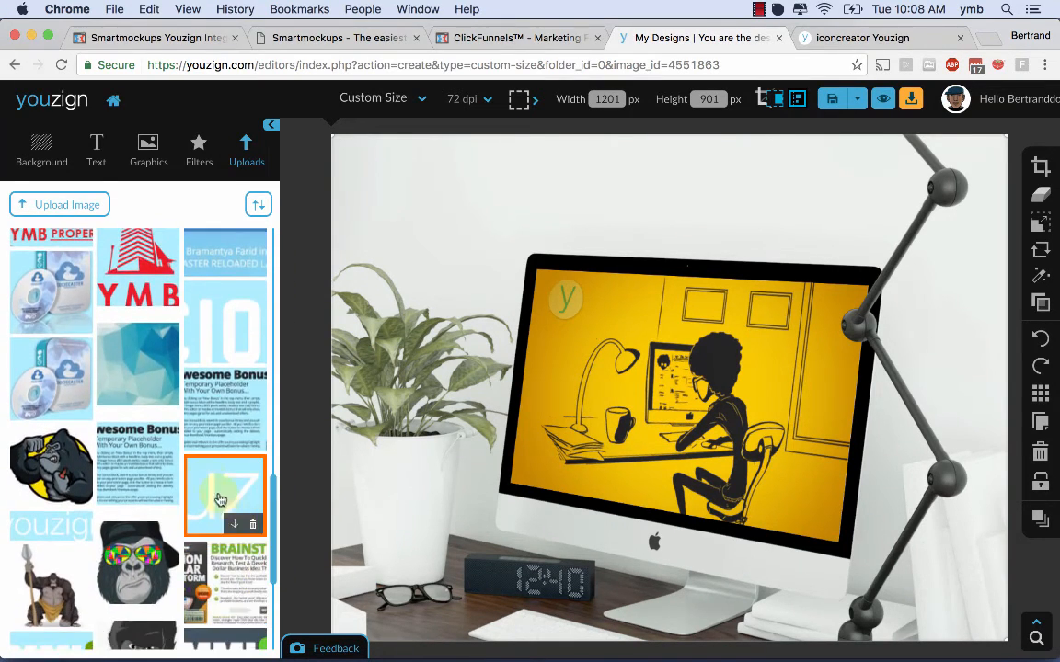
left_click(205, 482)
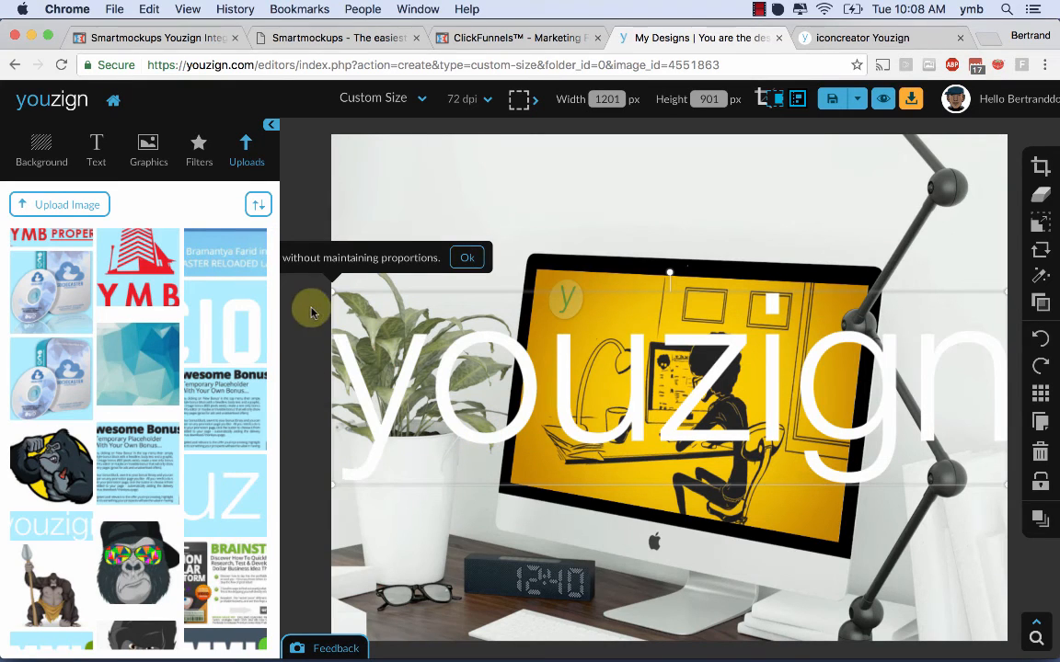
- Shrink the youzign logo and place it on the wall above the iMac, dismissing the resize tip
left_click_drag(329, 292, 720, 402)
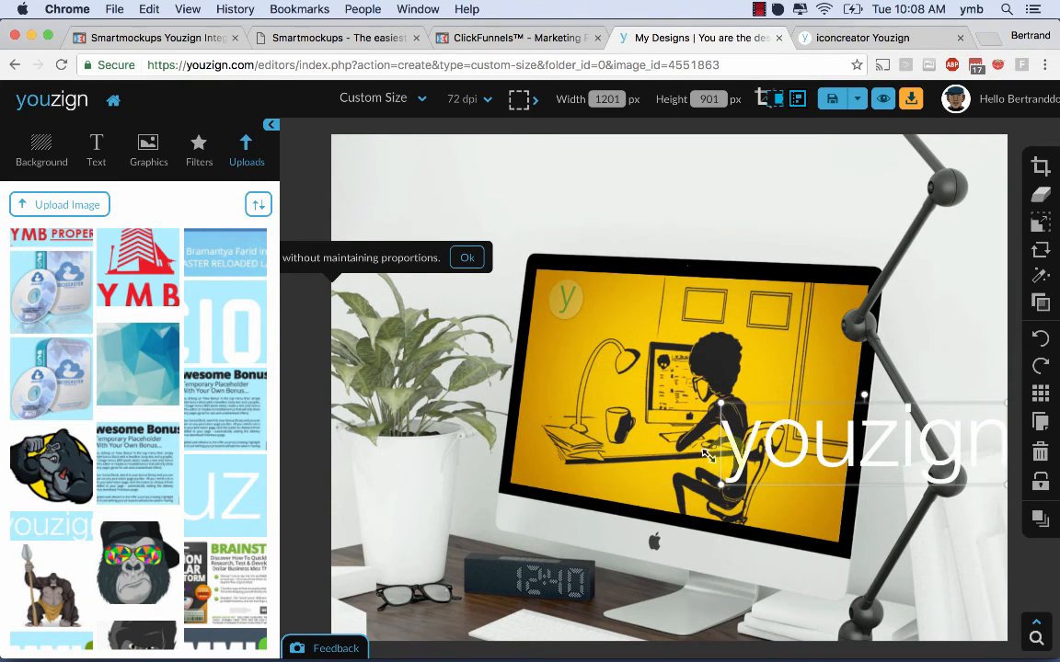
left_click_drag(803, 454, 652, 269)
left_click_drag(636, 216, 626, 485)
left_click_drag(547, 440, 566, 441)
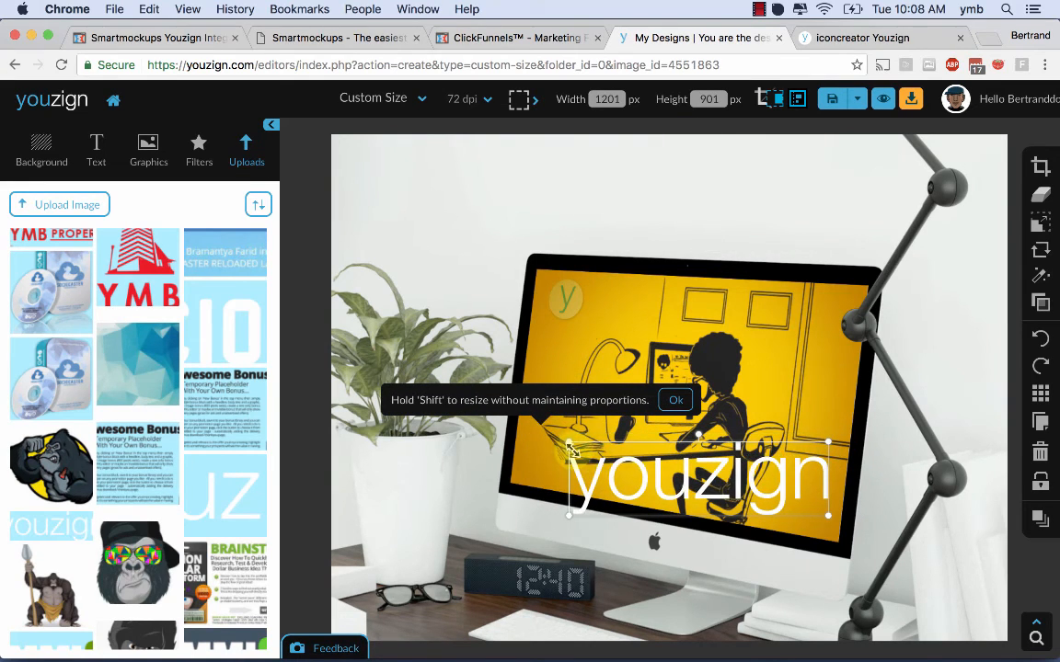
left_click_drag(644, 451, 636, 160)
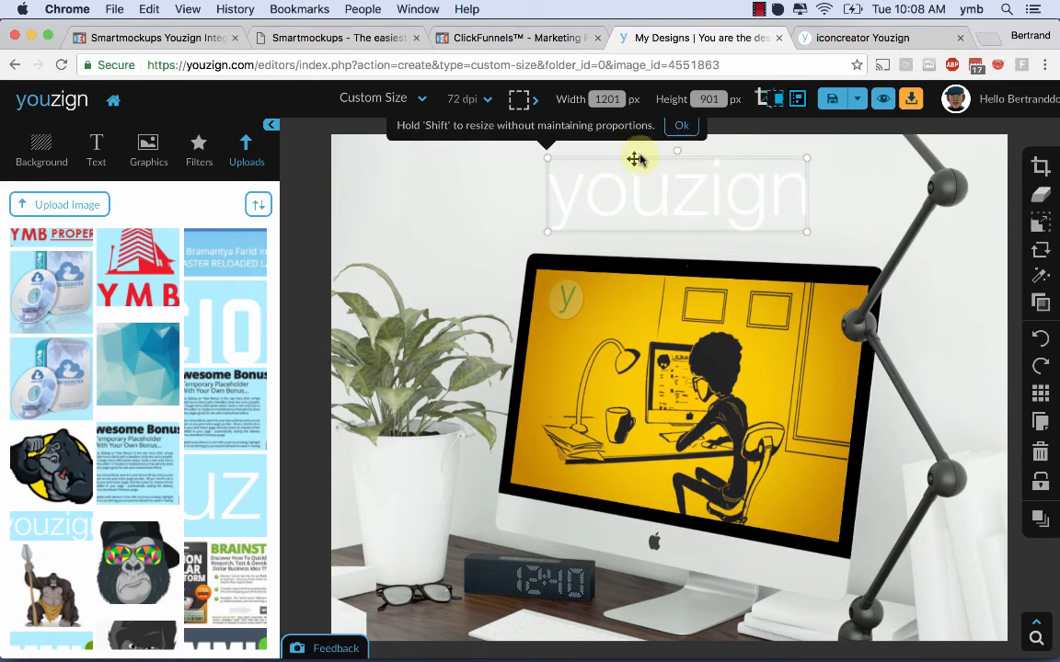
left_click(681, 127)
left_click(883, 239)
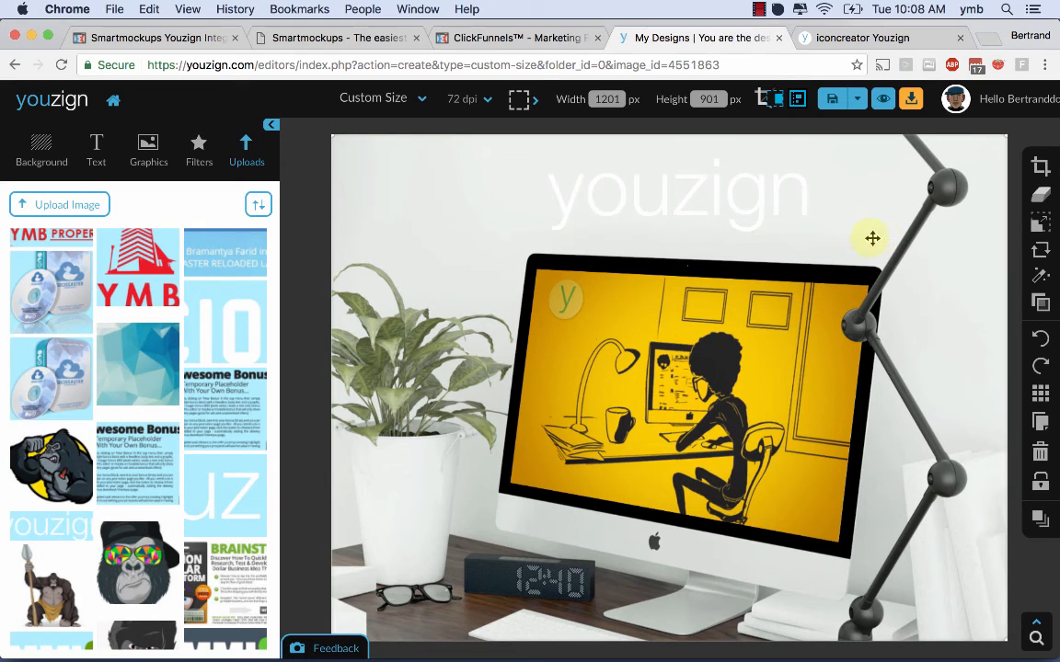
left_click(320, 149)
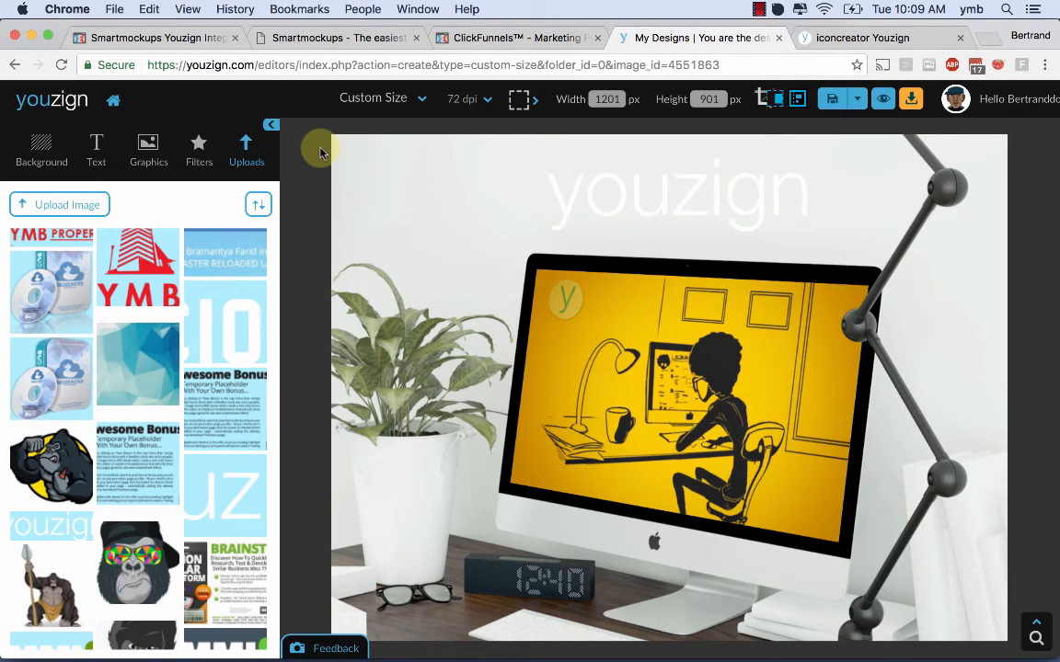
- Open the vector graphics library, and in Smartmockups view the Youzign design picker without choosing a design
left_click(135, 153)
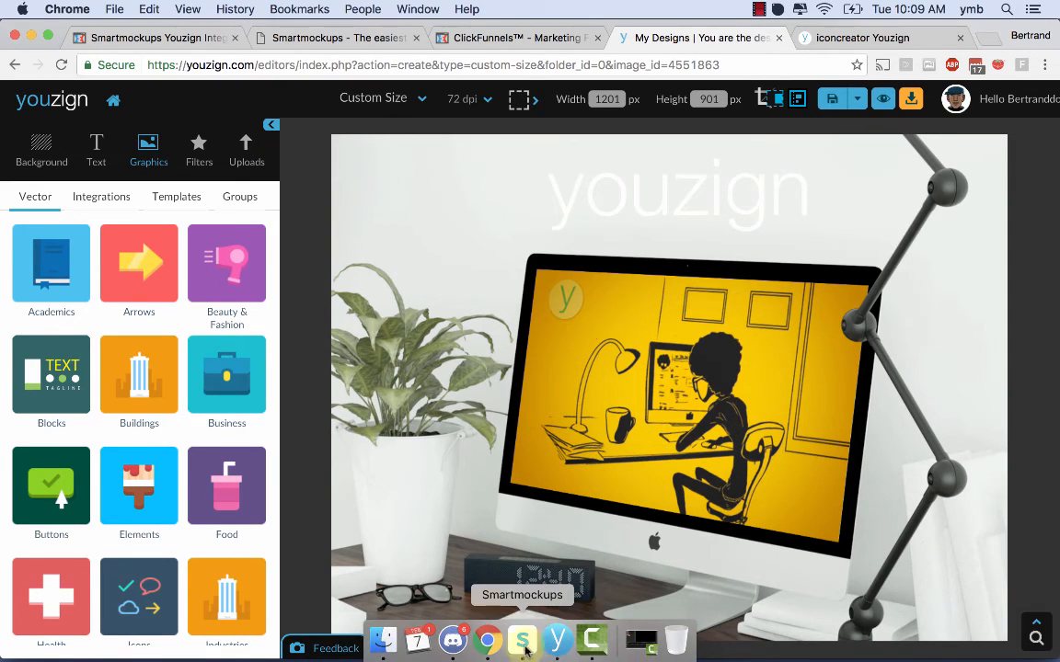
left_click(523, 642)
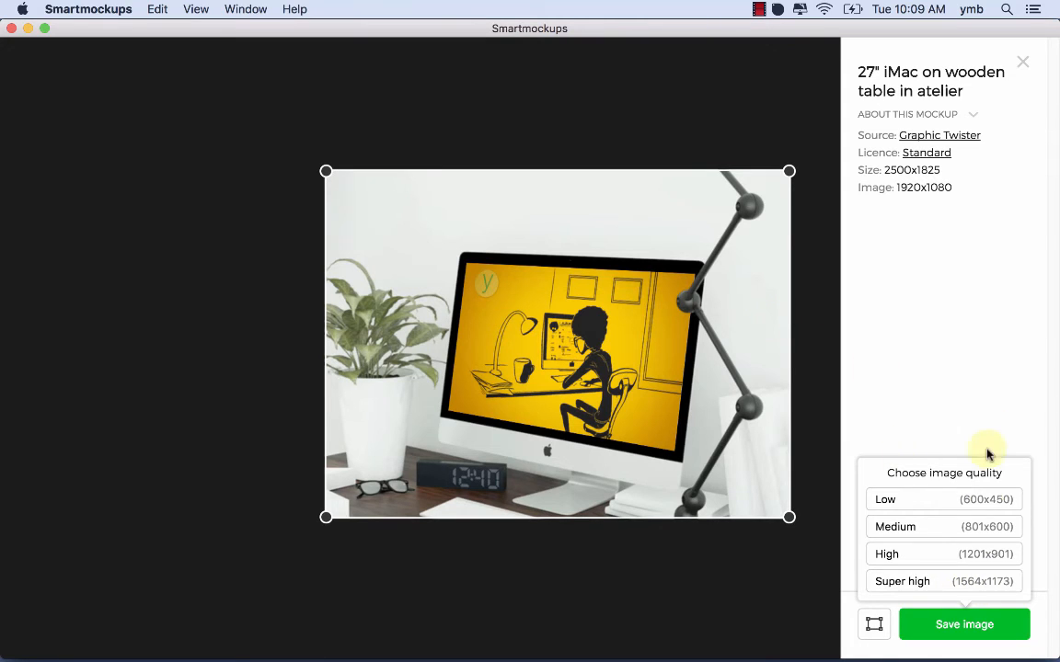
left_click(1003, 563)
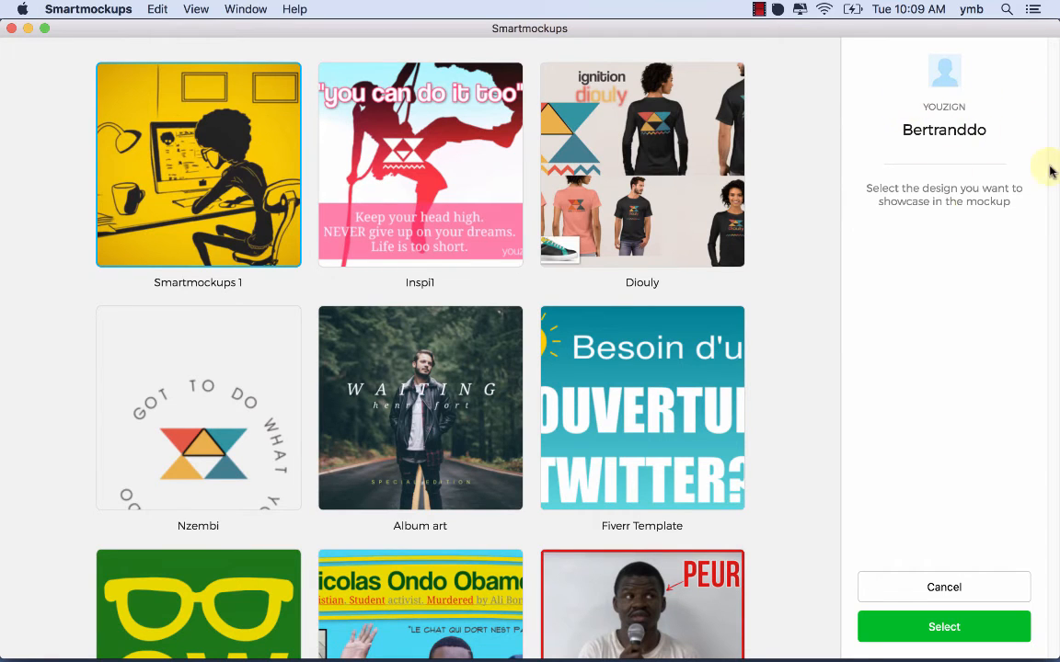
left_click(938, 589)
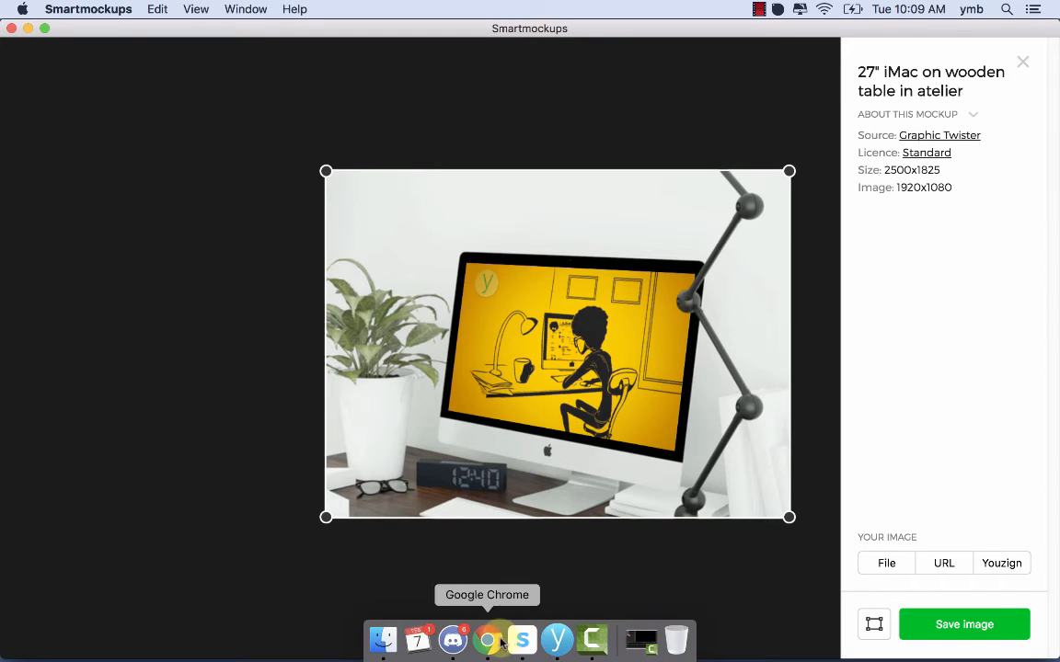
- Switch to the Youzign desktop app and view the Smartmockups canvas sizes offered for a new design
left_click(557, 639)
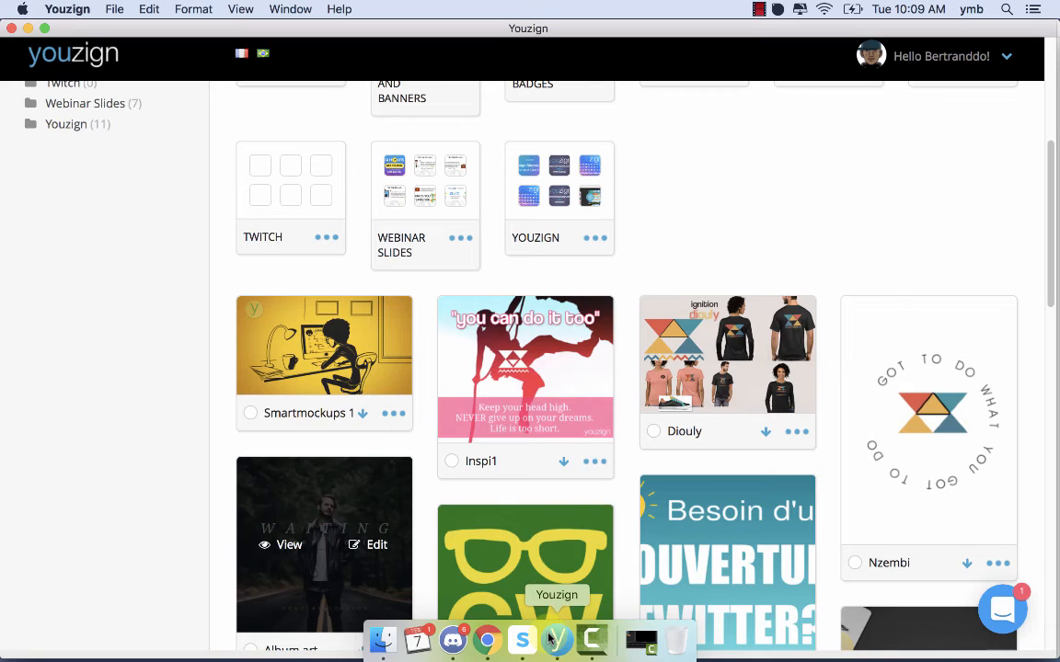
scroll(534, 341, "up", 5)
left_click(480, 122)
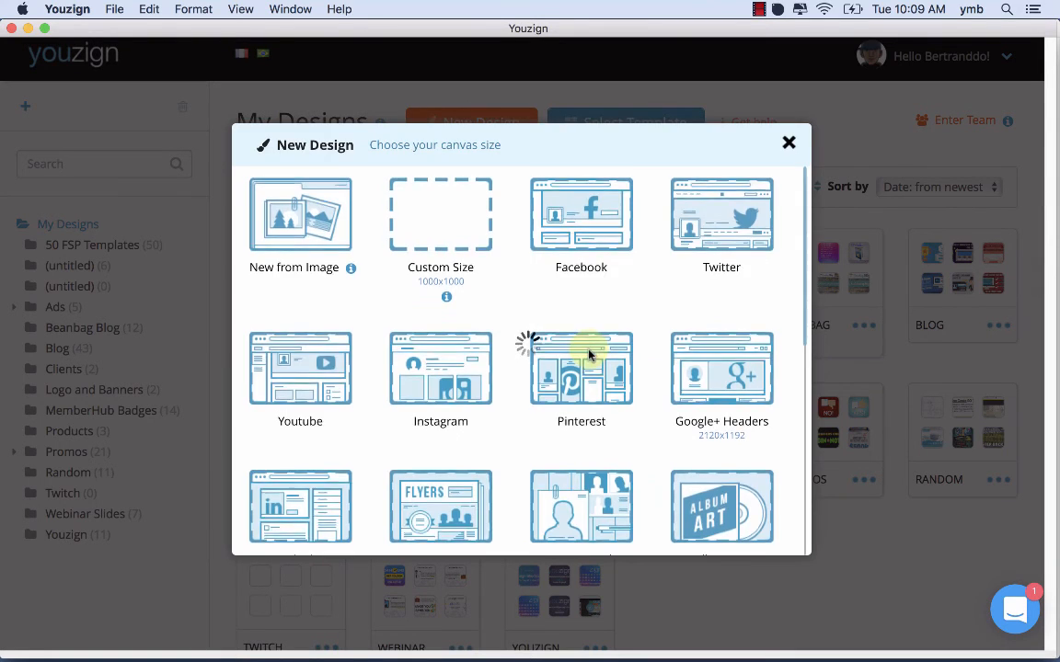
scroll(588, 355, "down", 5)
scroll(589, 355, "down", 1)
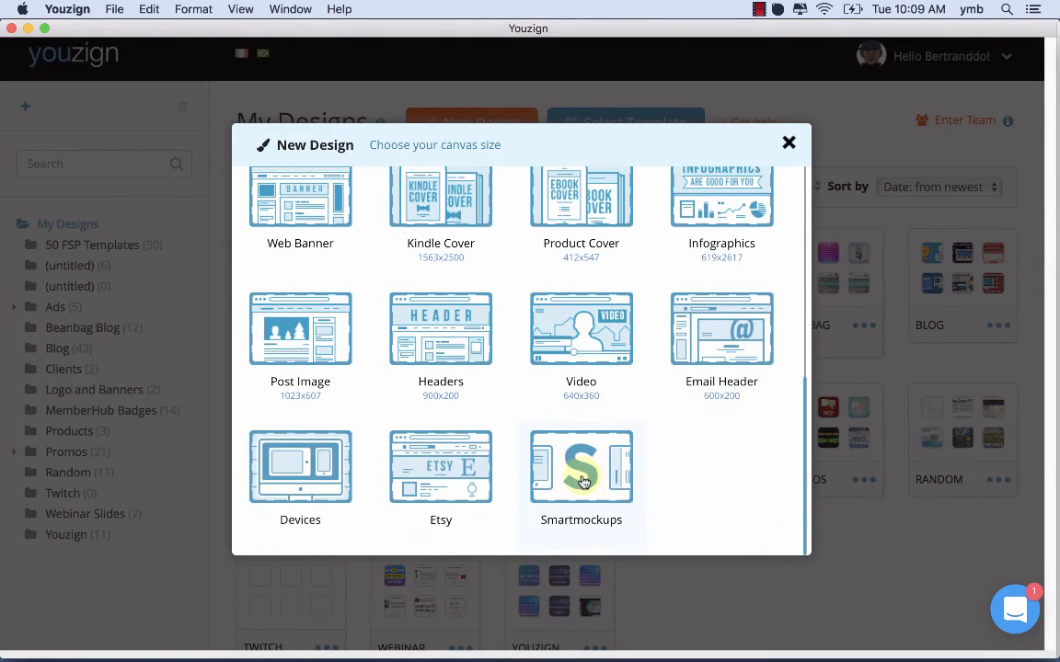
left_click(605, 490)
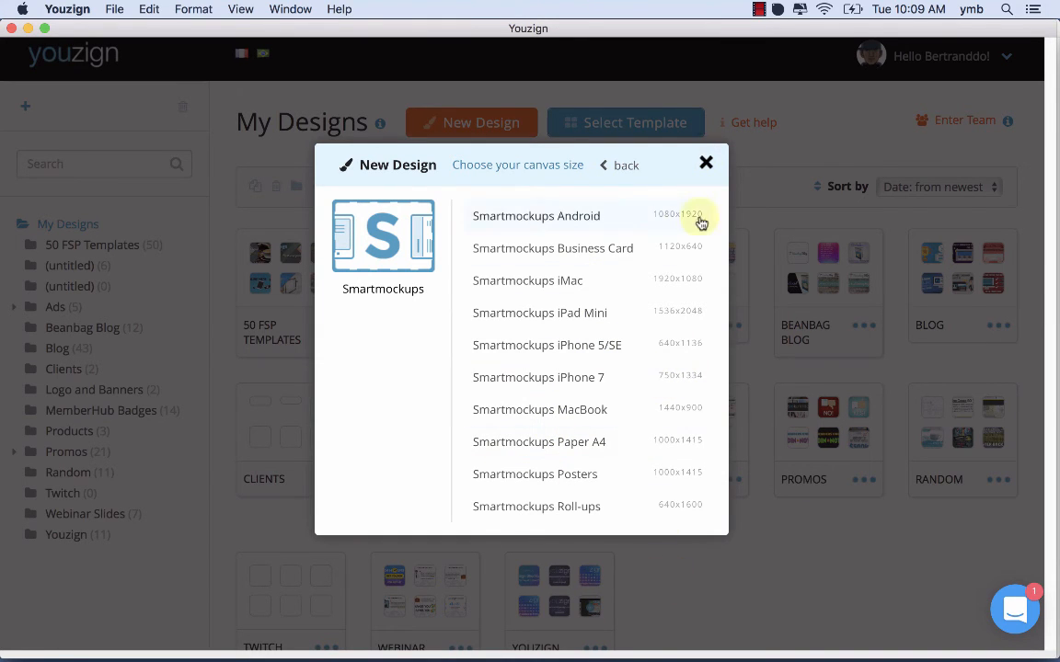
left_click(704, 163)
- Create a new custom-size design and set its canvas to 400 px wide and 700 px high
left_click(473, 133)
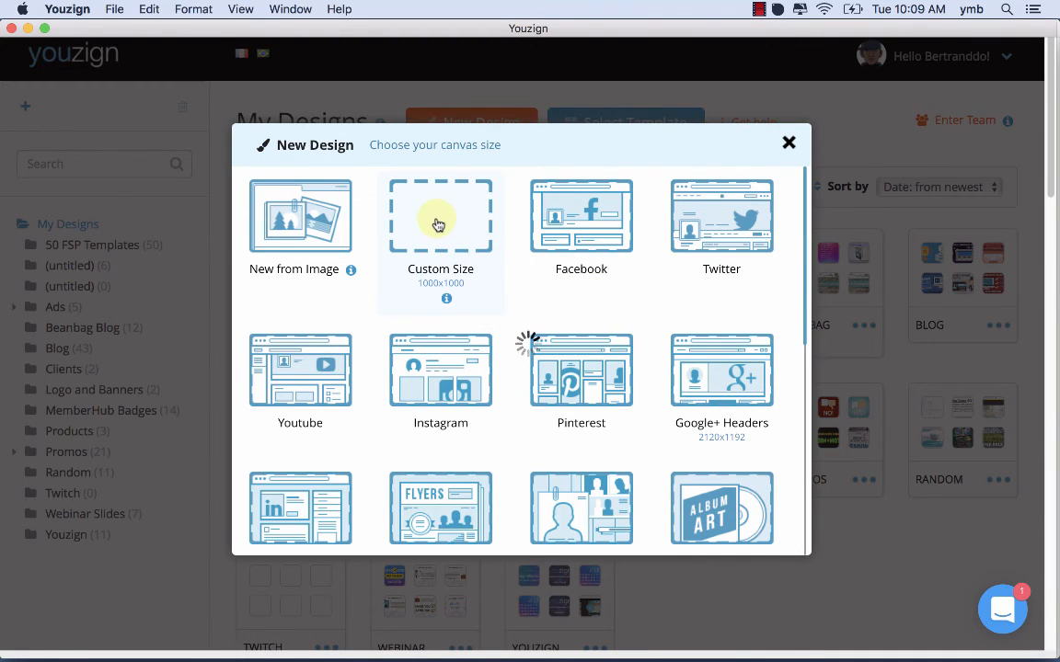
left_click(439, 226)
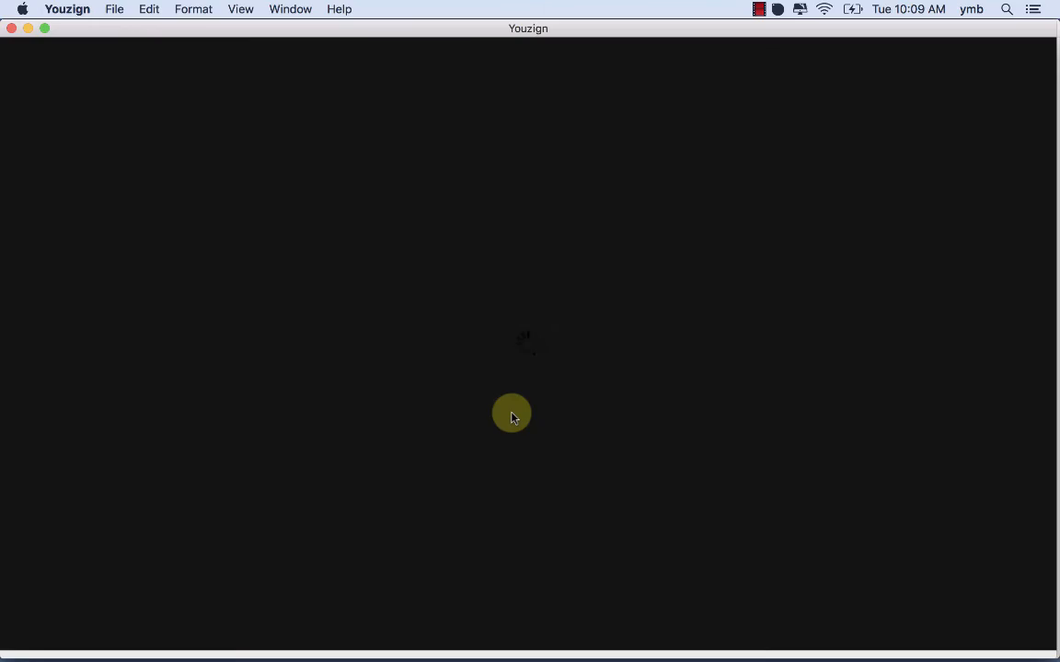
mouse_move(580, 660)
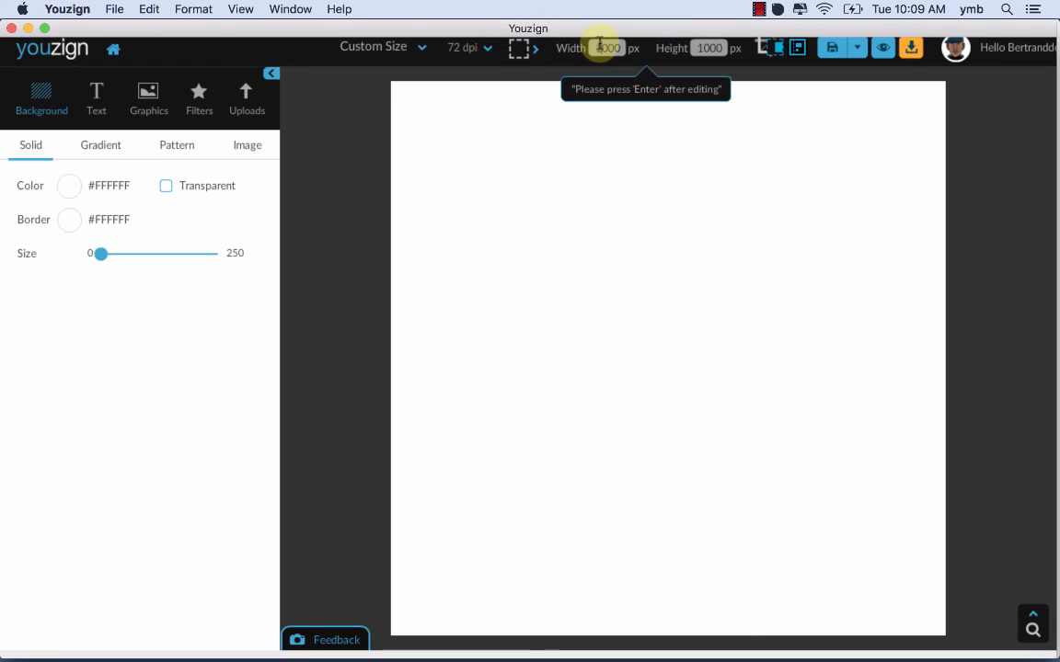
double_click(599, 47)
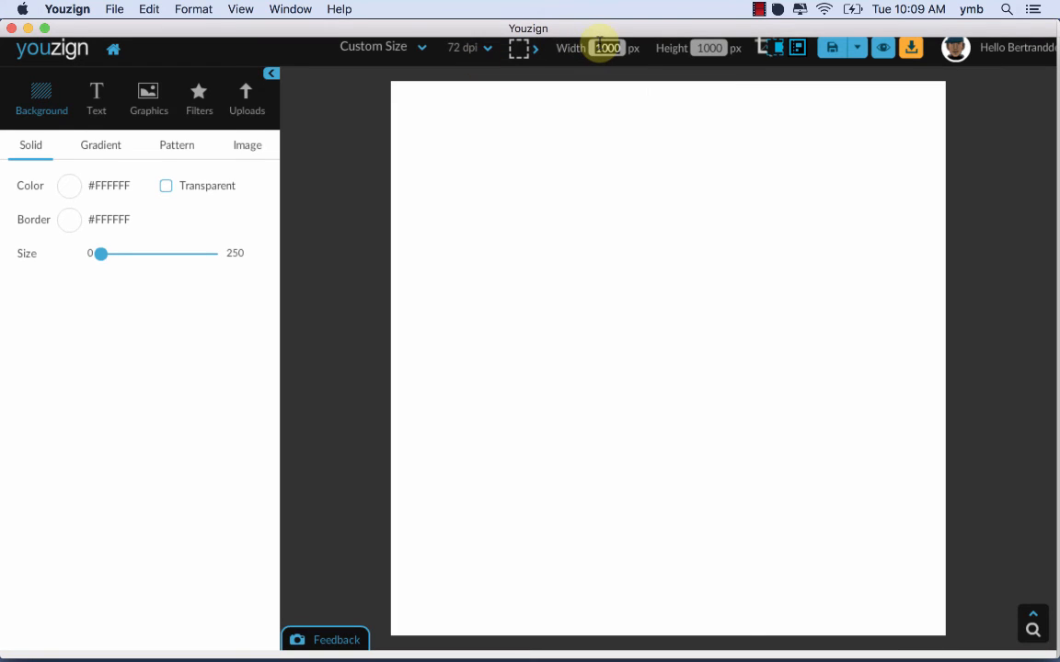
type("400")
left_click(705, 47)
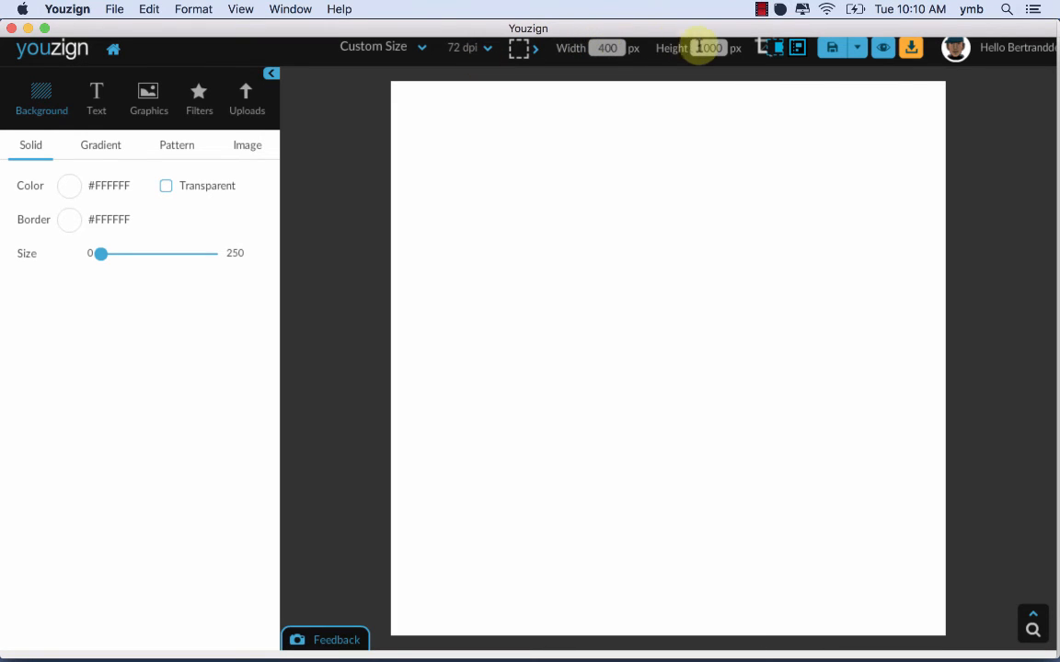
double_click(707, 46)
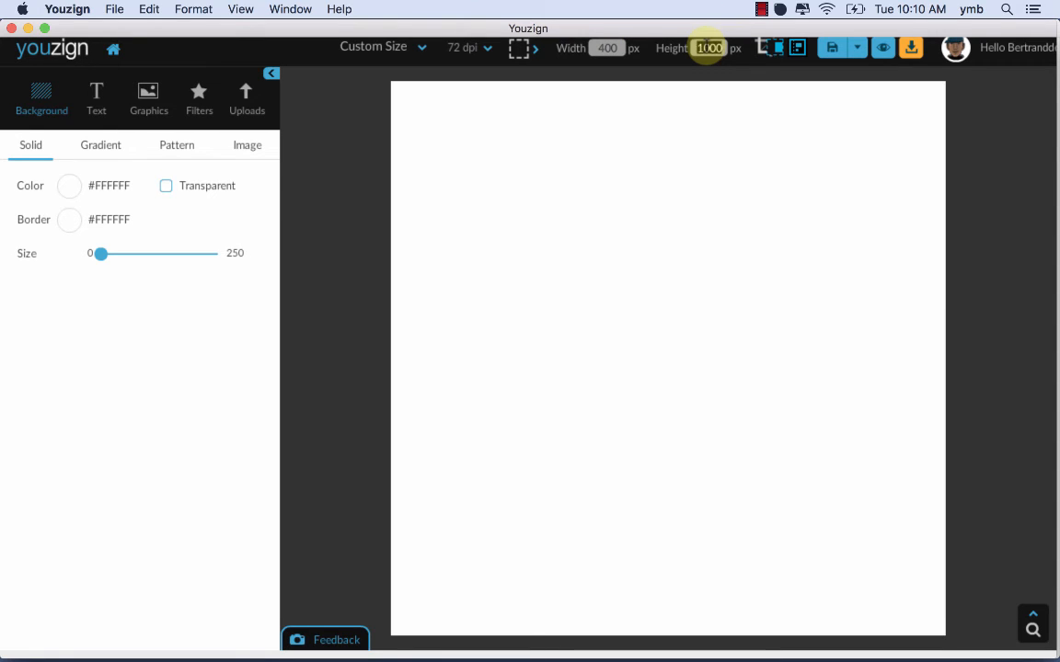
type("700")
key("Return")
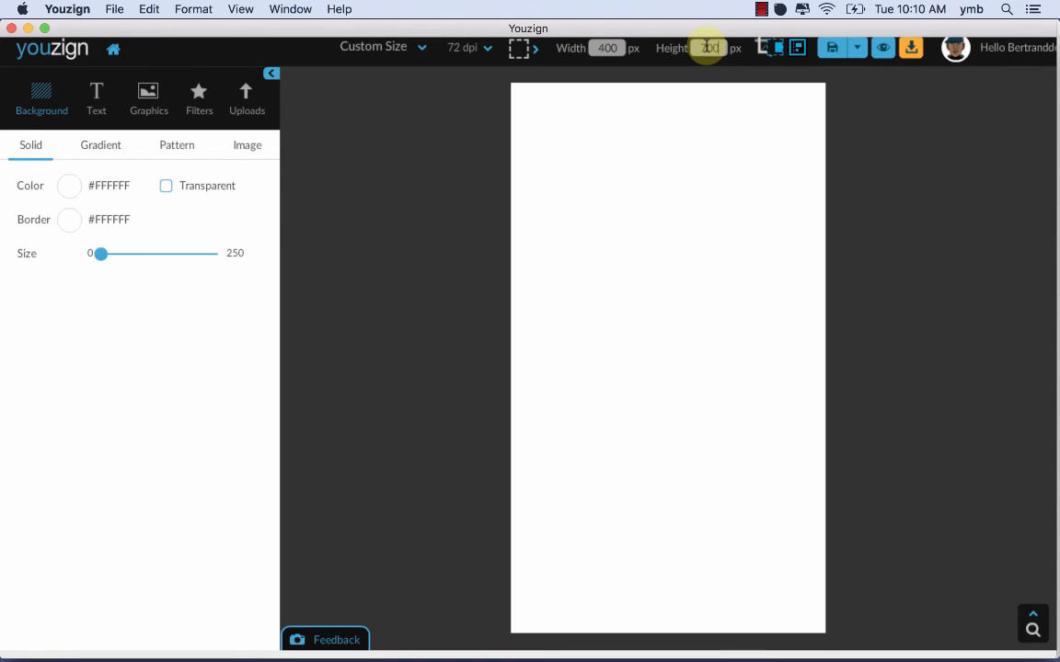
- View the cropped iMac mockup in Smartmockups and switch back to the Youzign design in Chrome
mouse_move(650, 633)
left_click(522, 639)
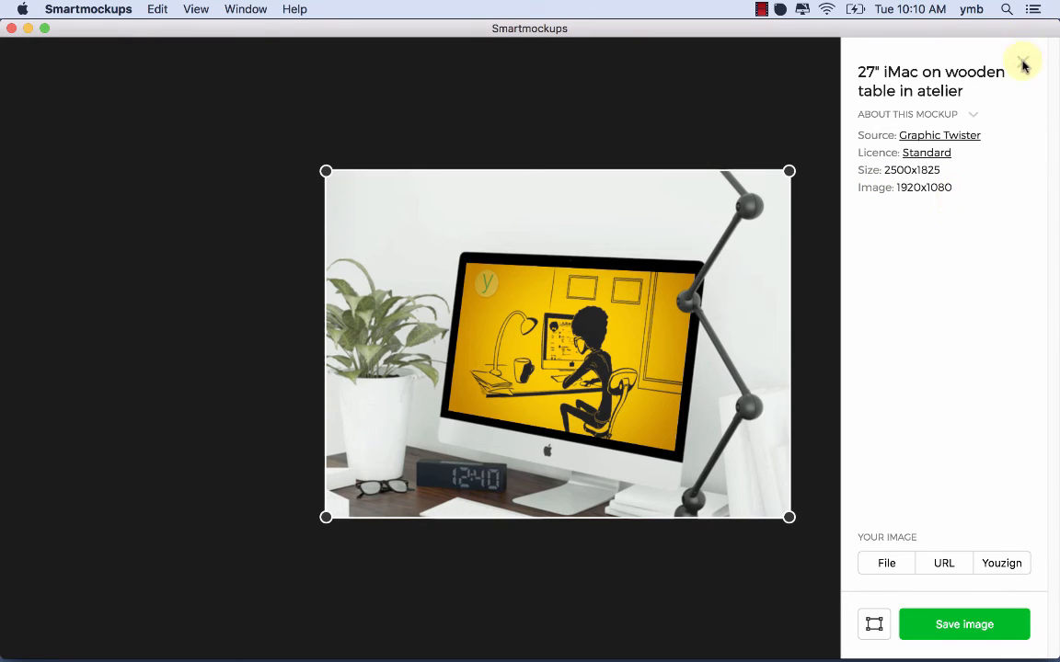
mouse_move(615, 655)
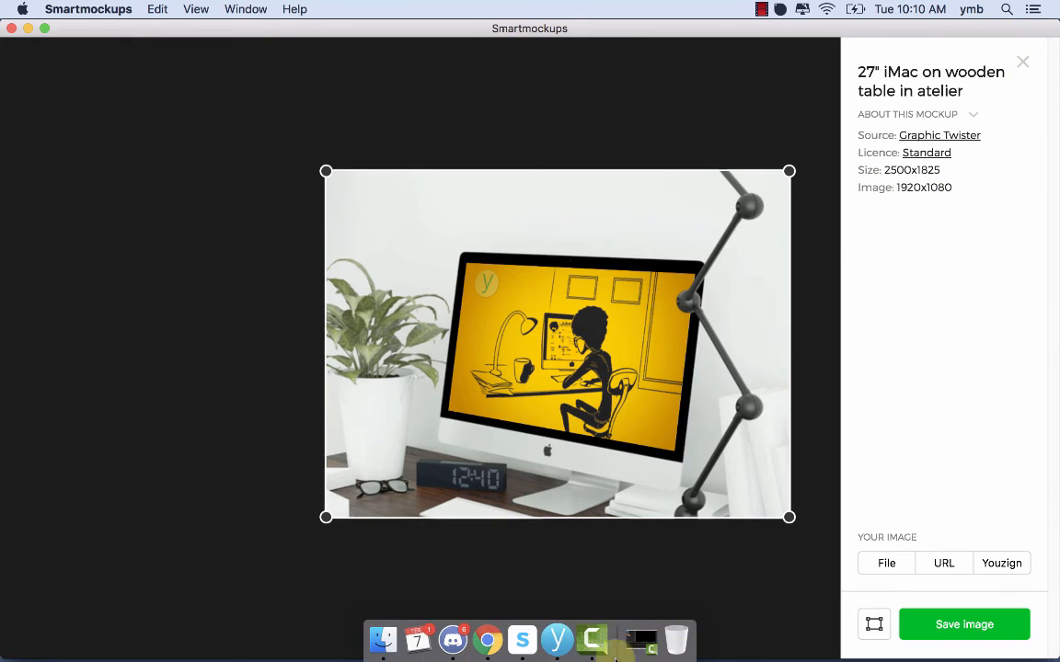
left_click(488, 640)
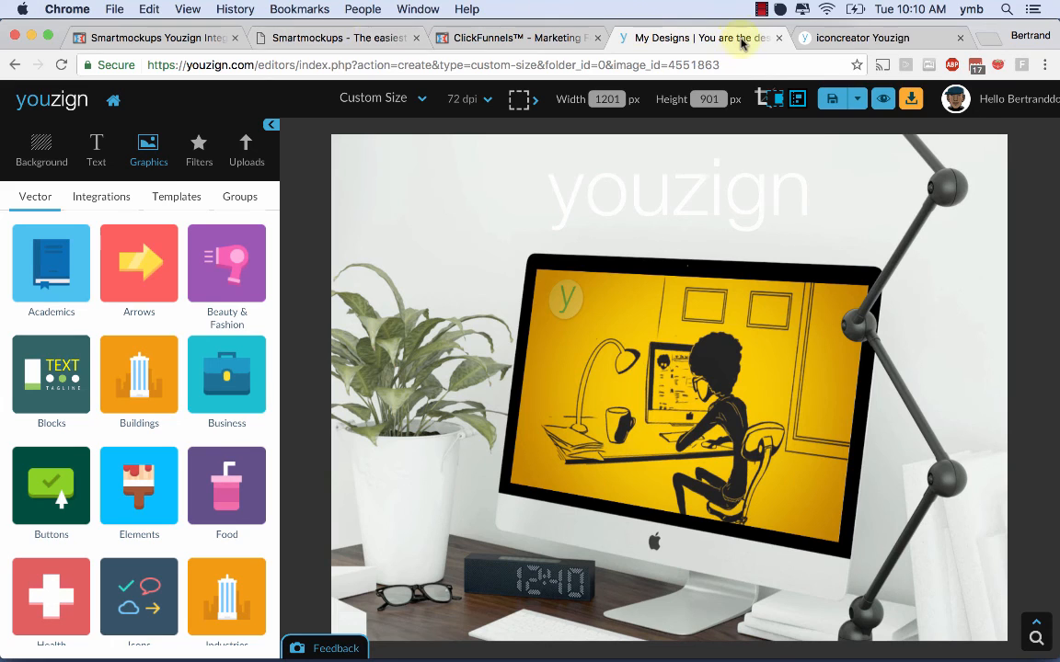
- Examine how device mockups are used on the iconcreator page and return to the open Youzign design
left_click(819, 38)
scroll(697, 403, "down", 1)
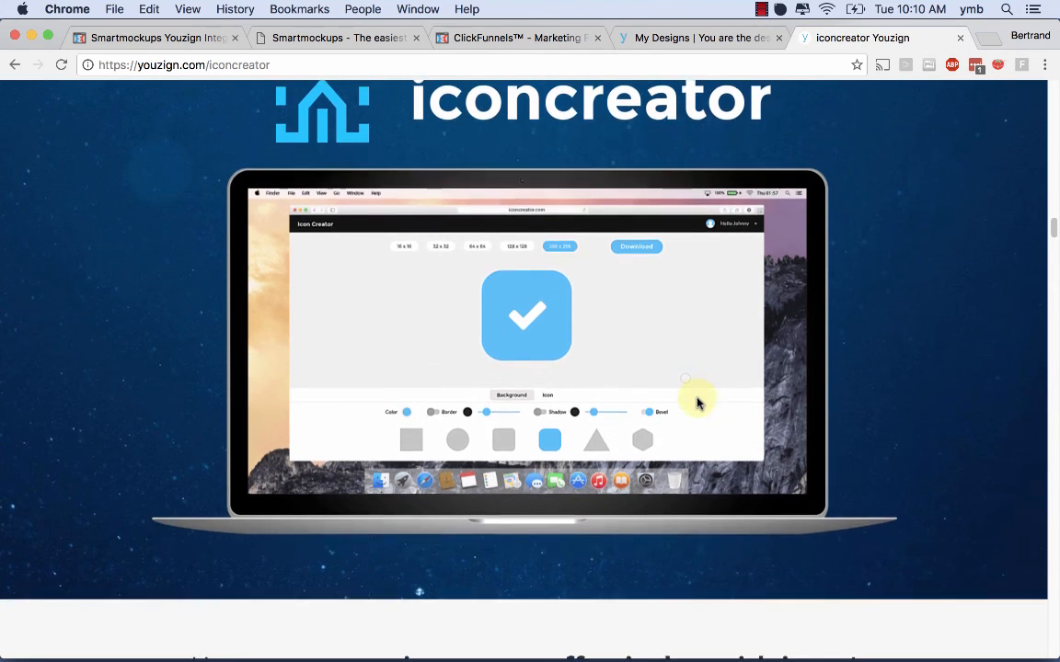
scroll(697, 403, "up", 1)
scroll(622, 433, "down", 1)
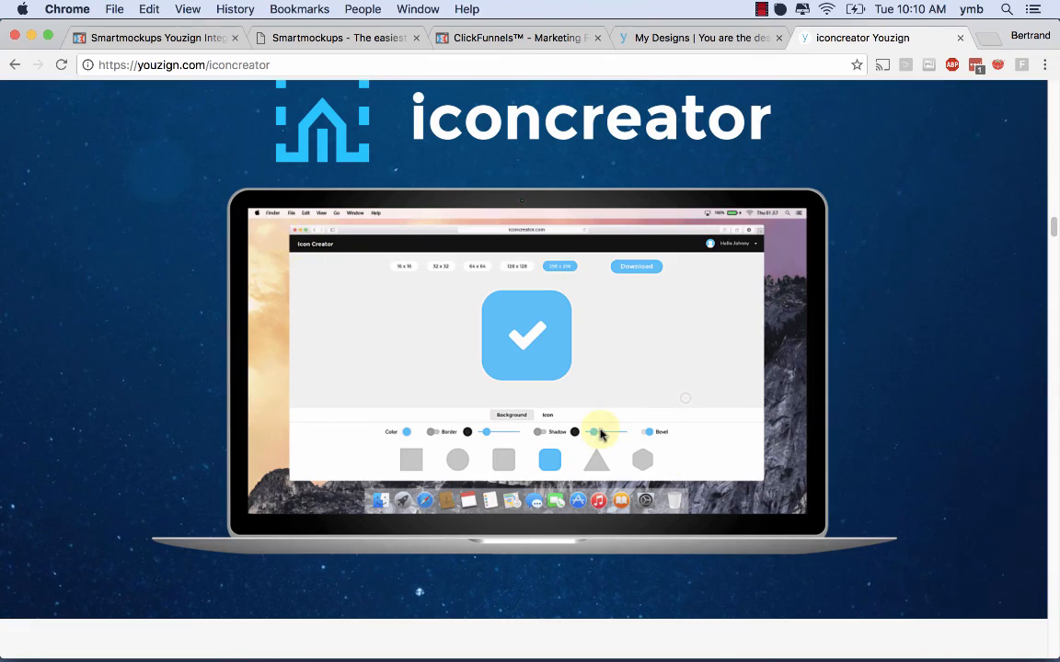
scroll(597, 433, "down", 15)
scroll(600, 434, "down", 10)
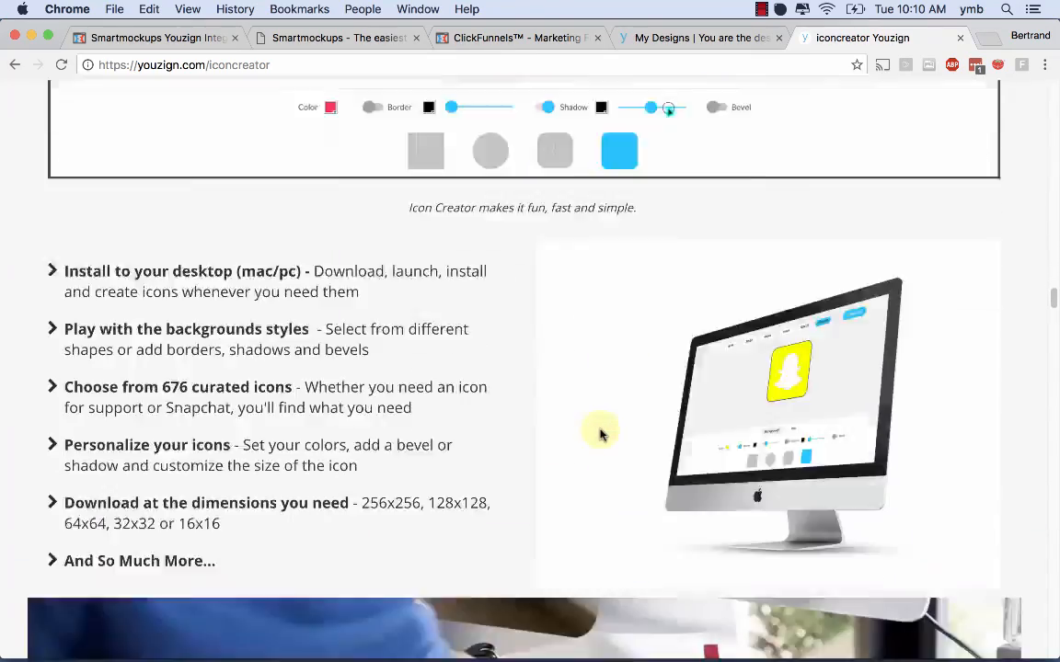
scroll(734, 244, "up", 3)
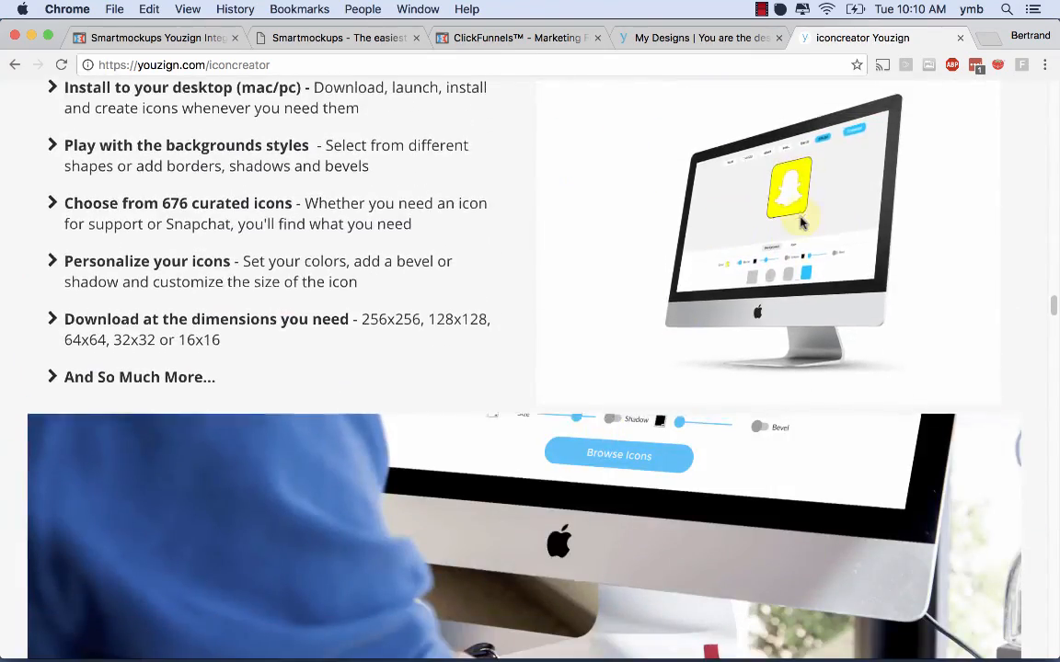
scroll(576, 193, "down", 5)
scroll(654, 209, "up", 3)
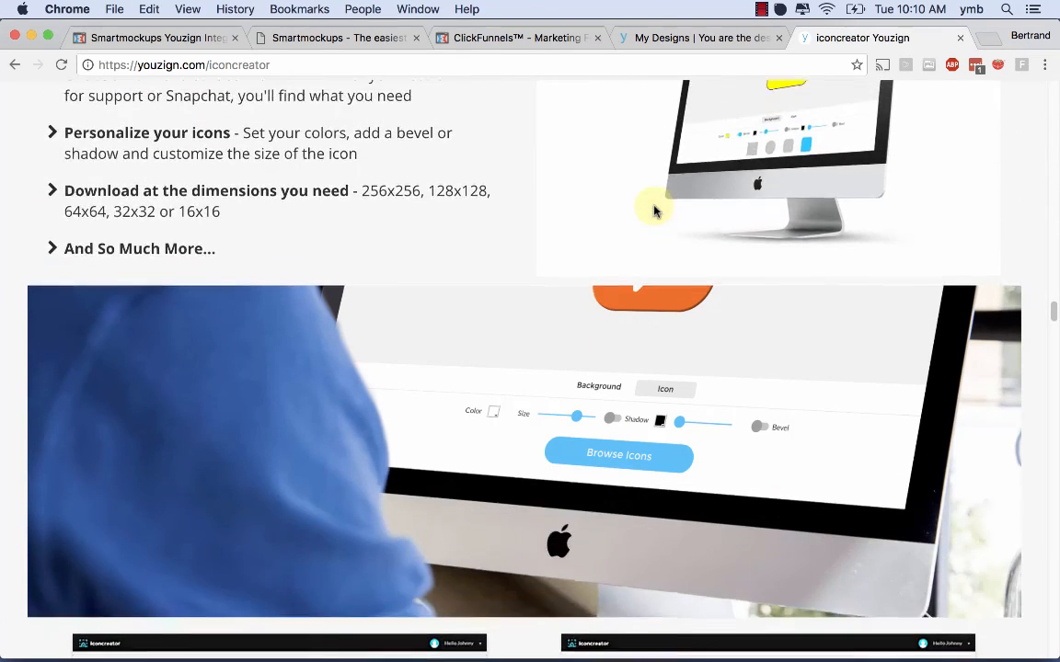
scroll(654, 208, "down", 3)
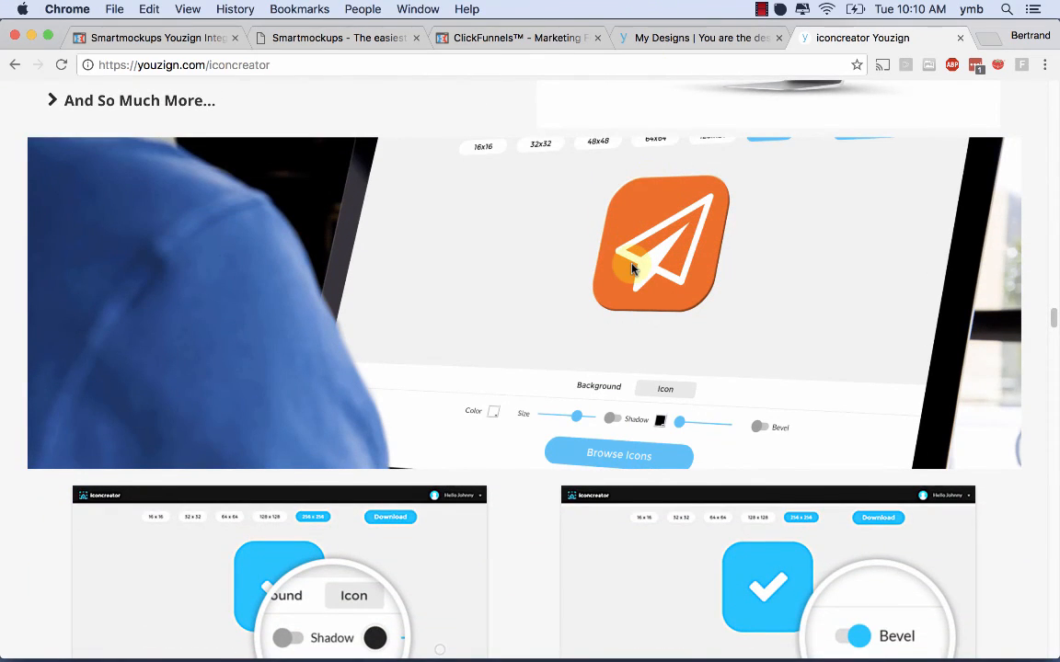
scroll(632, 269, "up", 5)
scroll(633, 267, "down", 2)
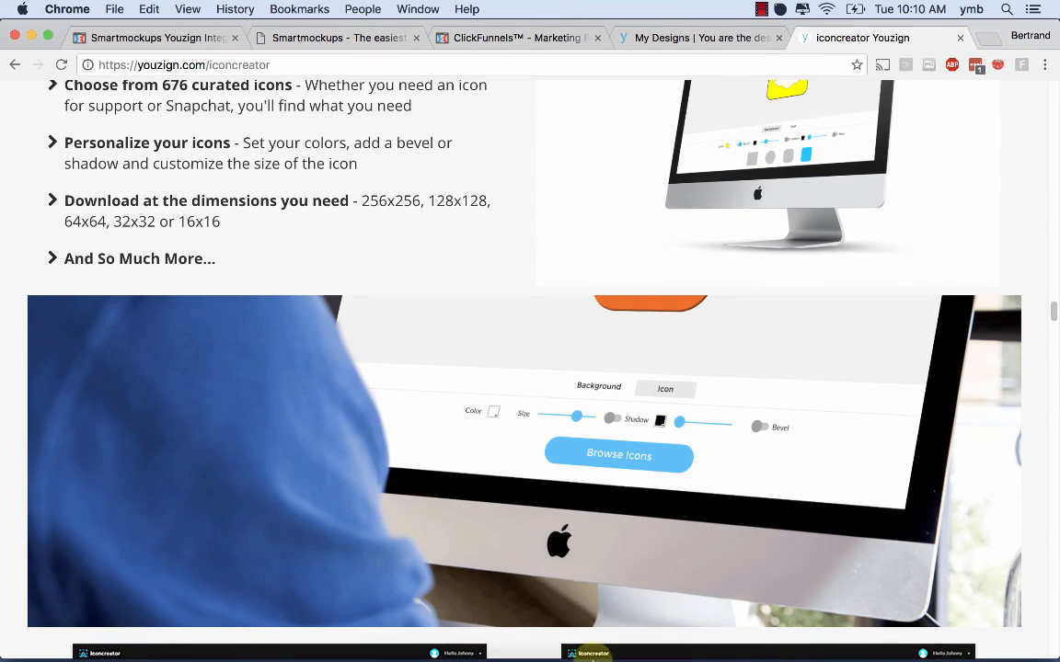
left_click(643, 42)
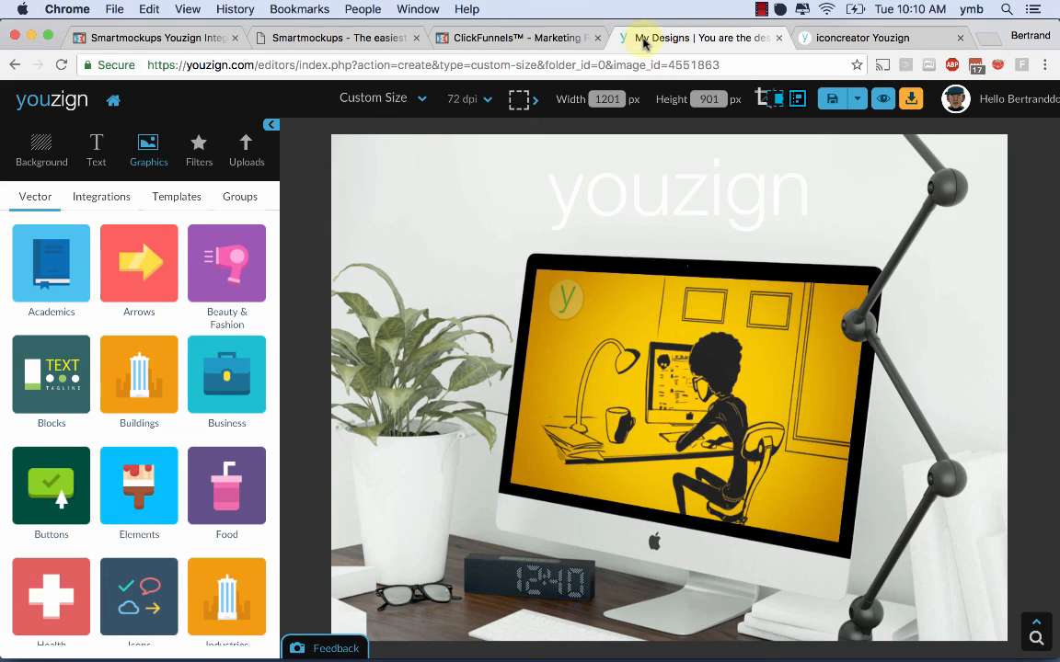